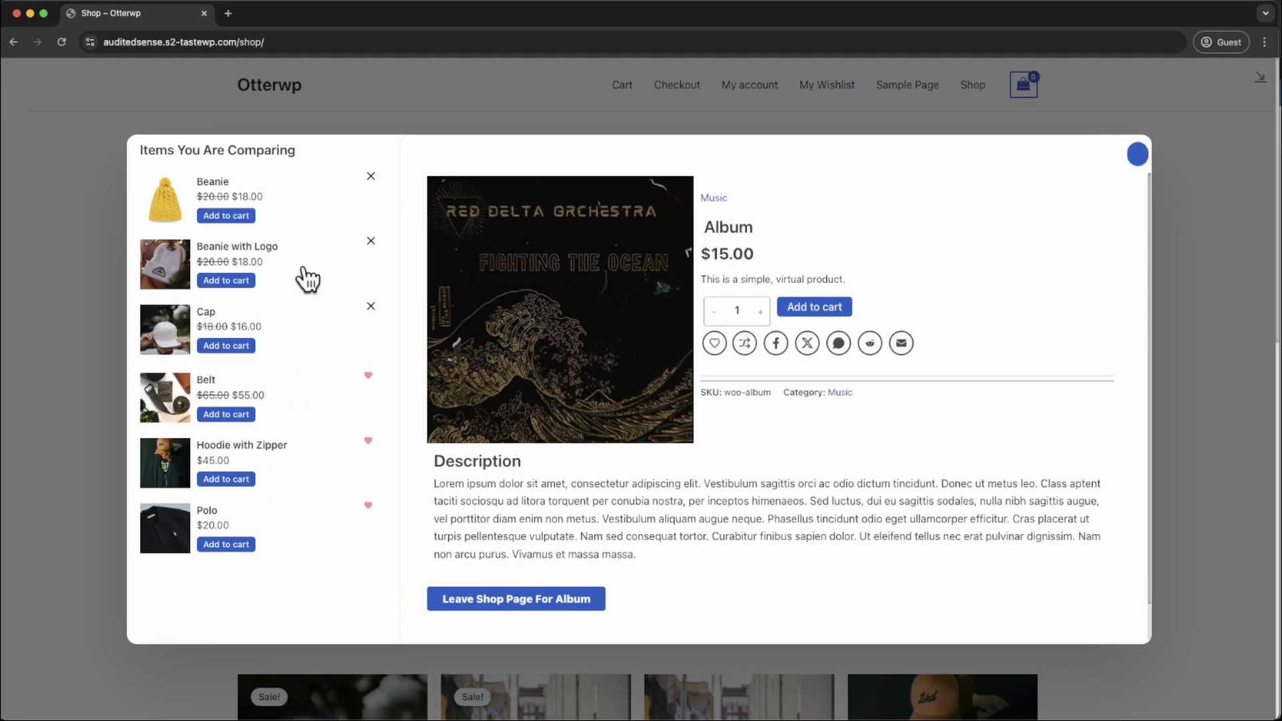
Add Beanie with Logo and Cap to the product comparison and page ahead to the Belt.
{"action": "left_click", "coordinate": [257, 252]}
{"action": "left_click", "coordinate": [252, 327]}
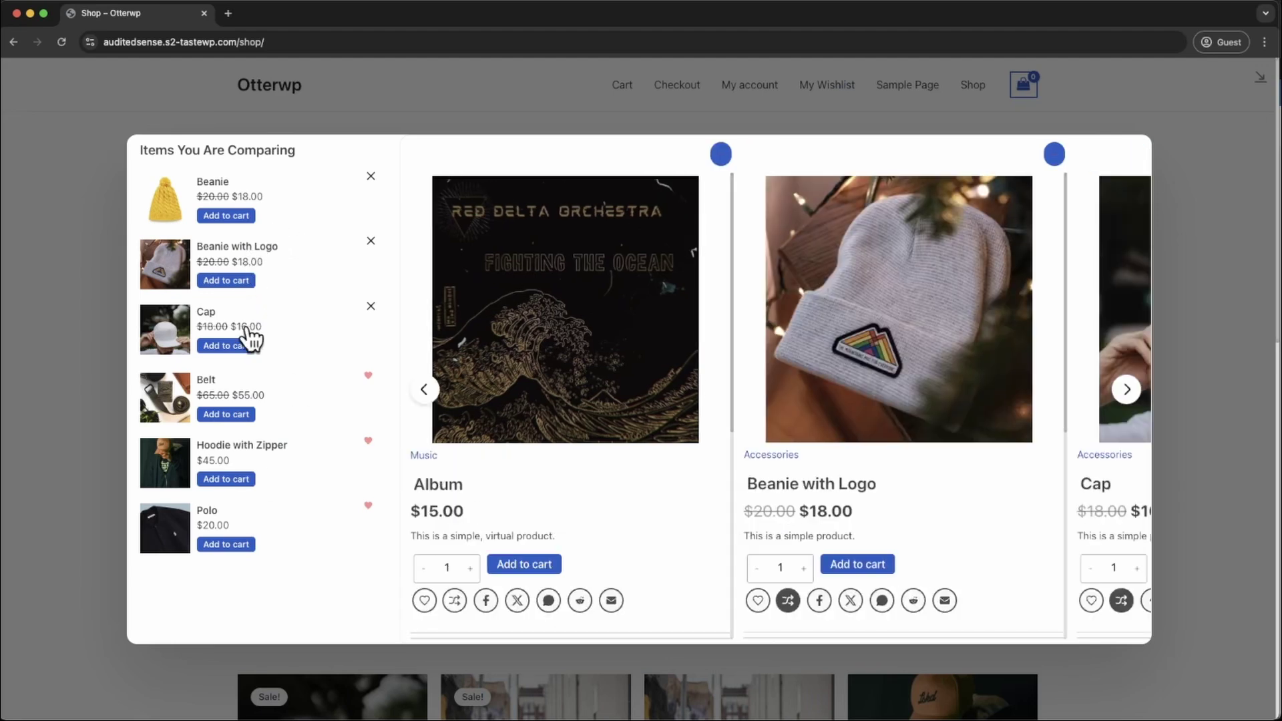
{"action": "left_click", "coordinate": [1125, 391]}
{"action": "left_click", "coordinate": [1125, 390]}
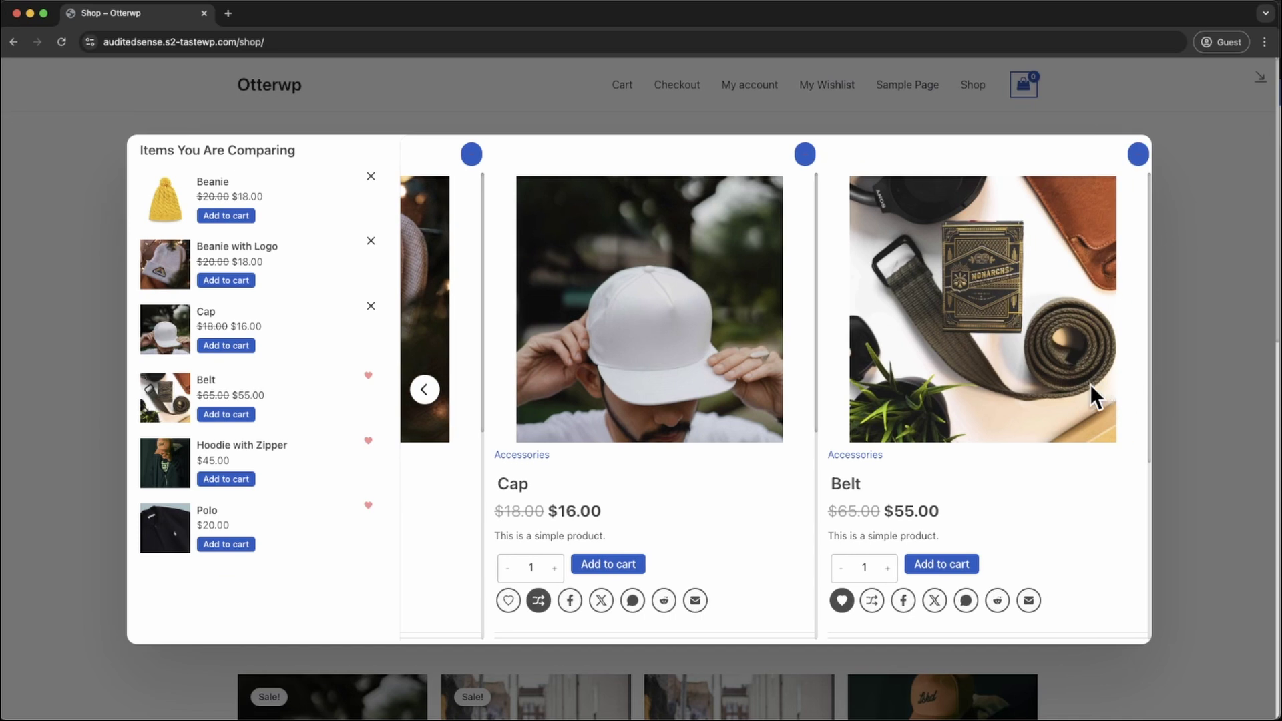
Remove Cap, Beanie with Logo and Belt from the comparison, then view TasteWP and return to the Dashboard.
{"action": "left_click", "coordinate": [805, 154]}
{"action": "left_click", "coordinate": [804, 153]}
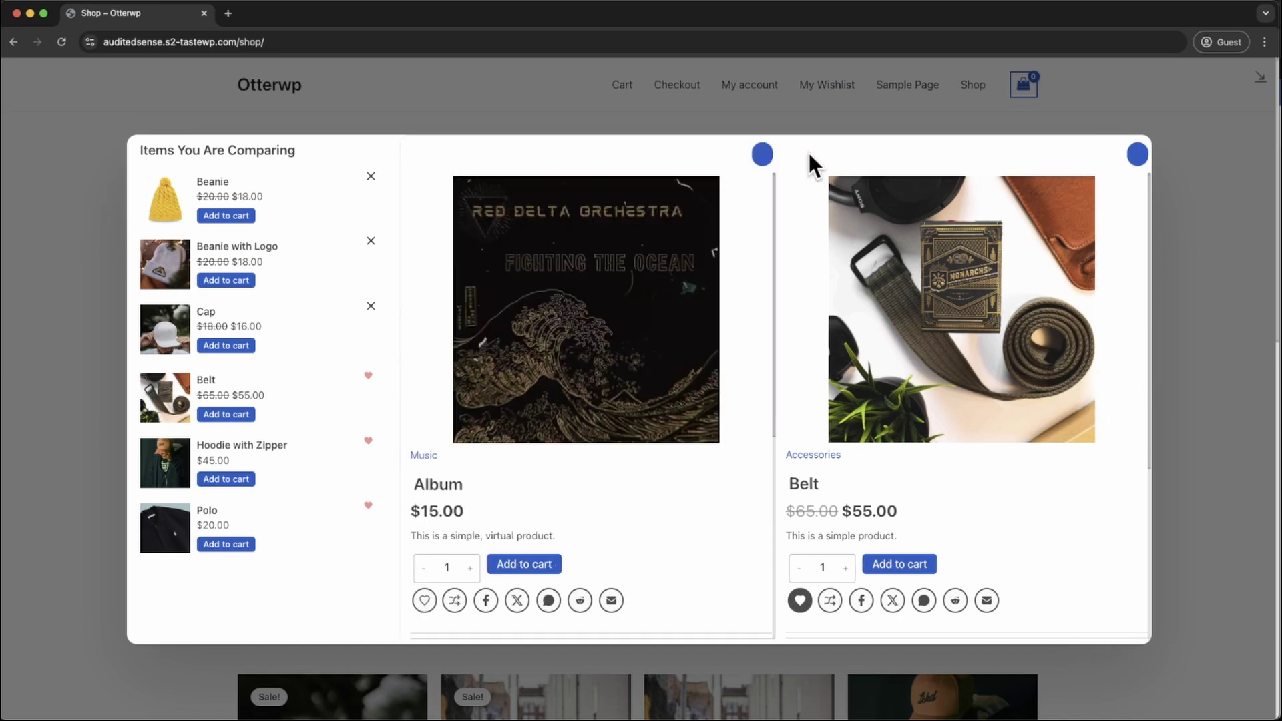
{"action": "left_click", "coordinate": [1137, 155]}
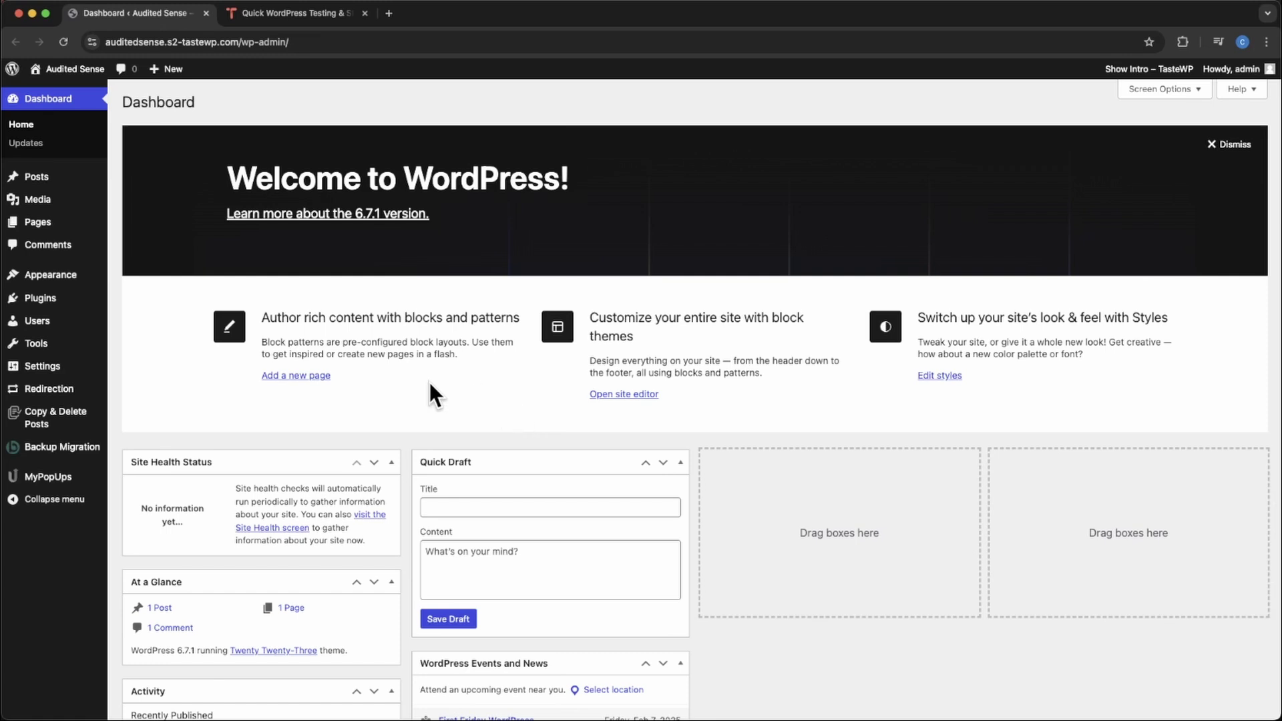
{"action": "left_click", "coordinate": [316, 17]}
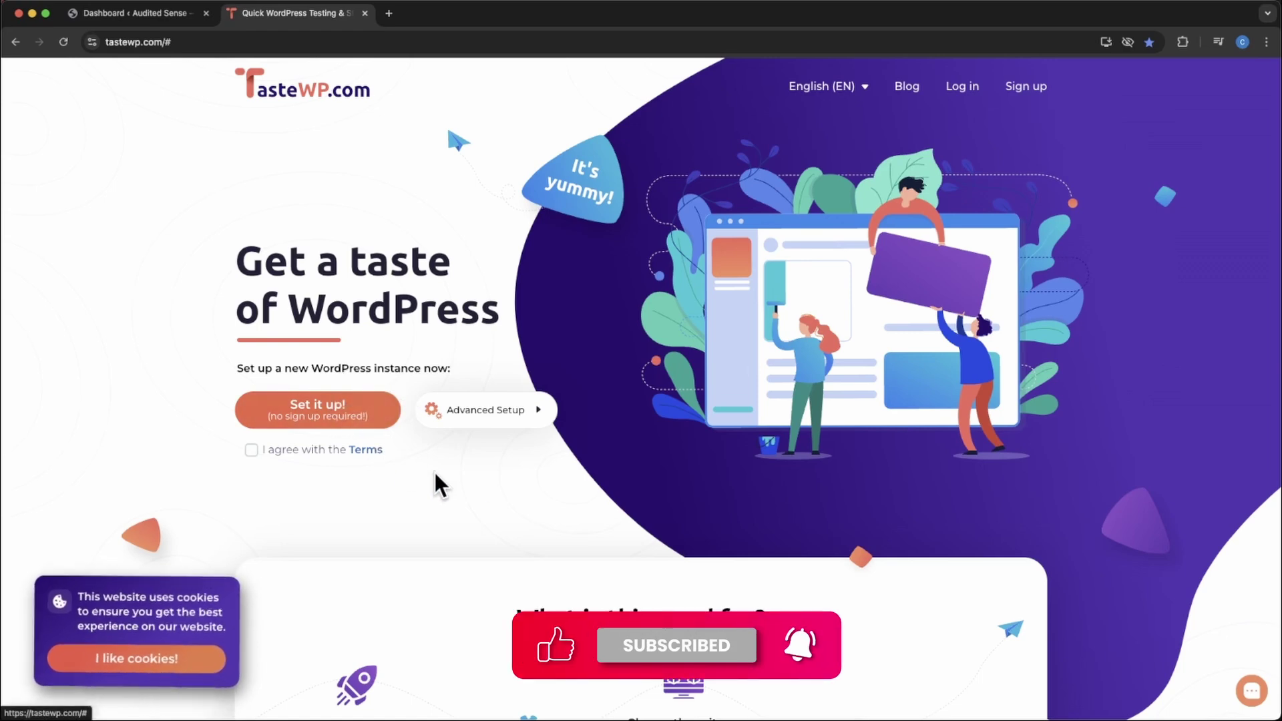
{"action": "left_click", "coordinate": [162, 12]}
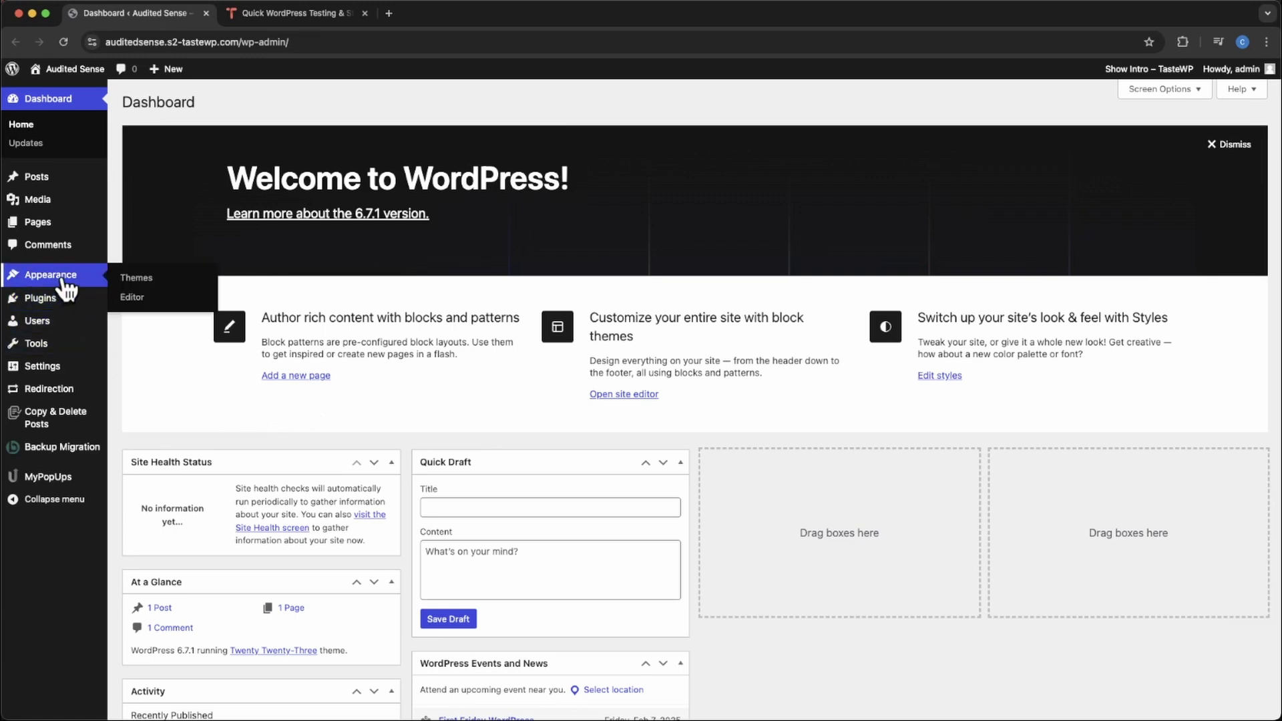
Search the plugin directory for 'woo', then install and activate WooCommerce.
{"action": "left_click", "coordinate": [42, 298]}
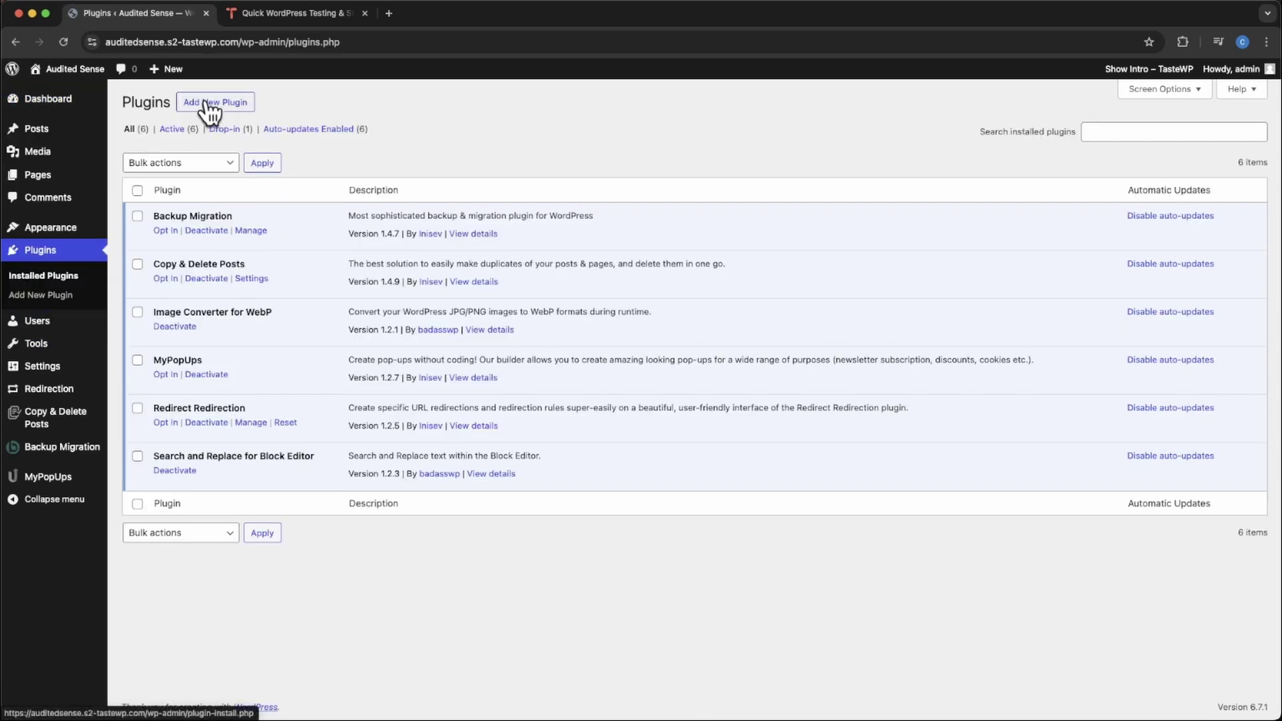
{"action": "left_click", "coordinate": [217, 103]}
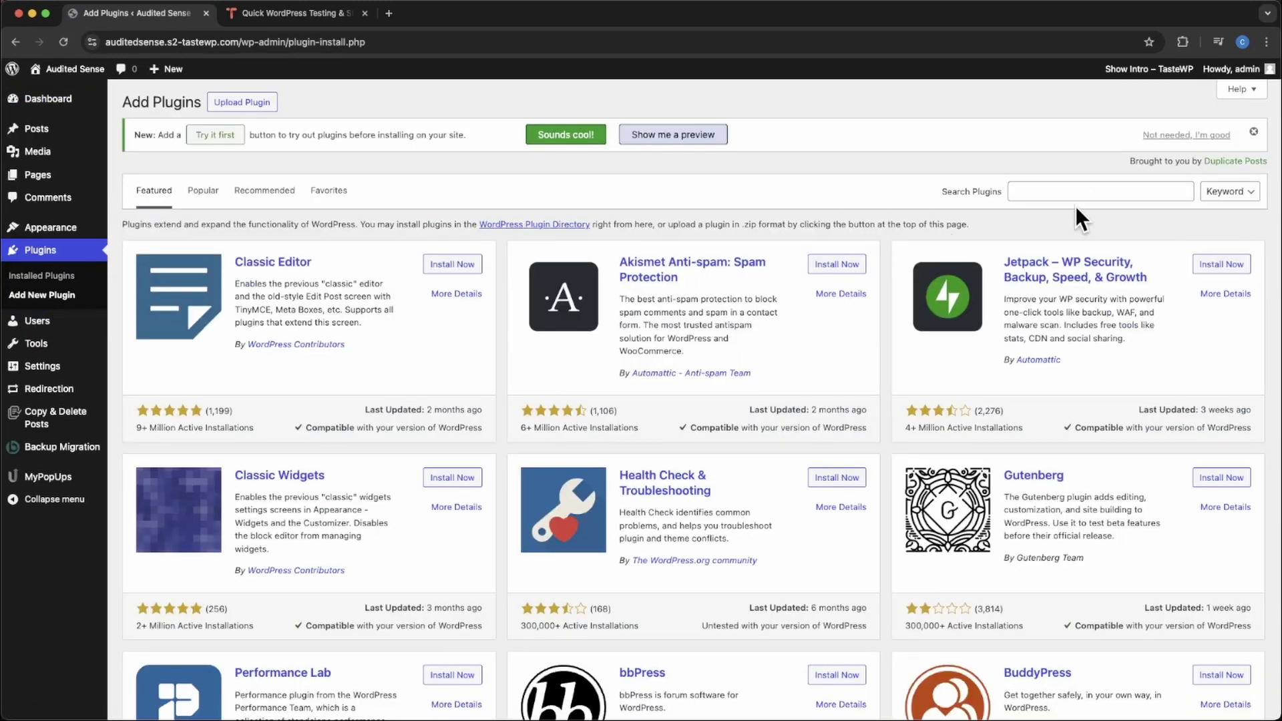
{"action": "left_click", "coordinate": [1078, 193]}
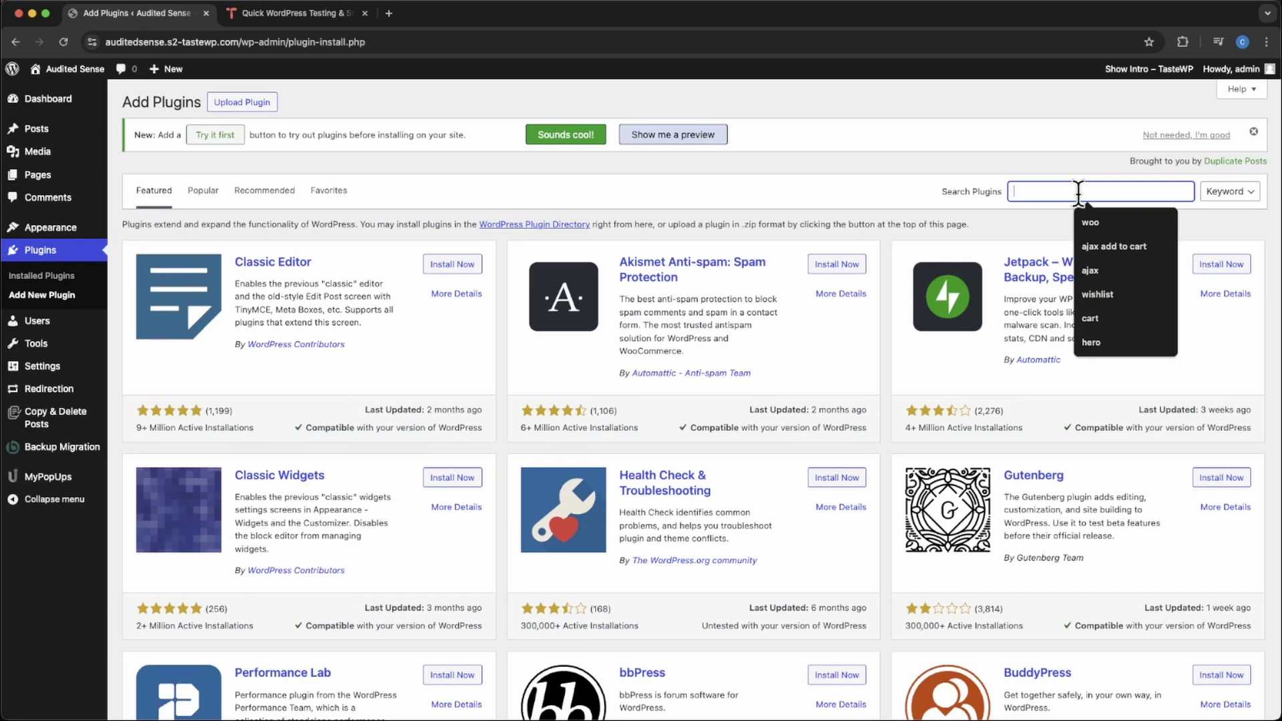
{"action": "type", "text": "woo"}
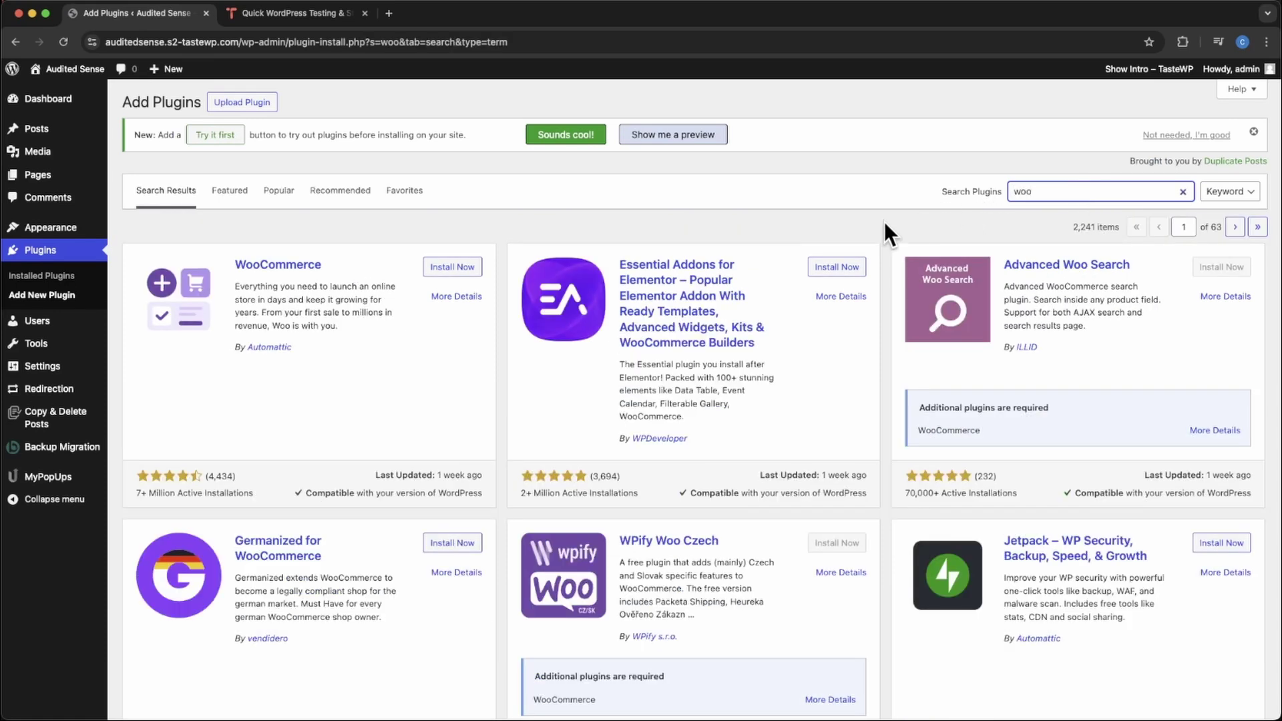
{"action": "left_click", "coordinate": [451, 268]}
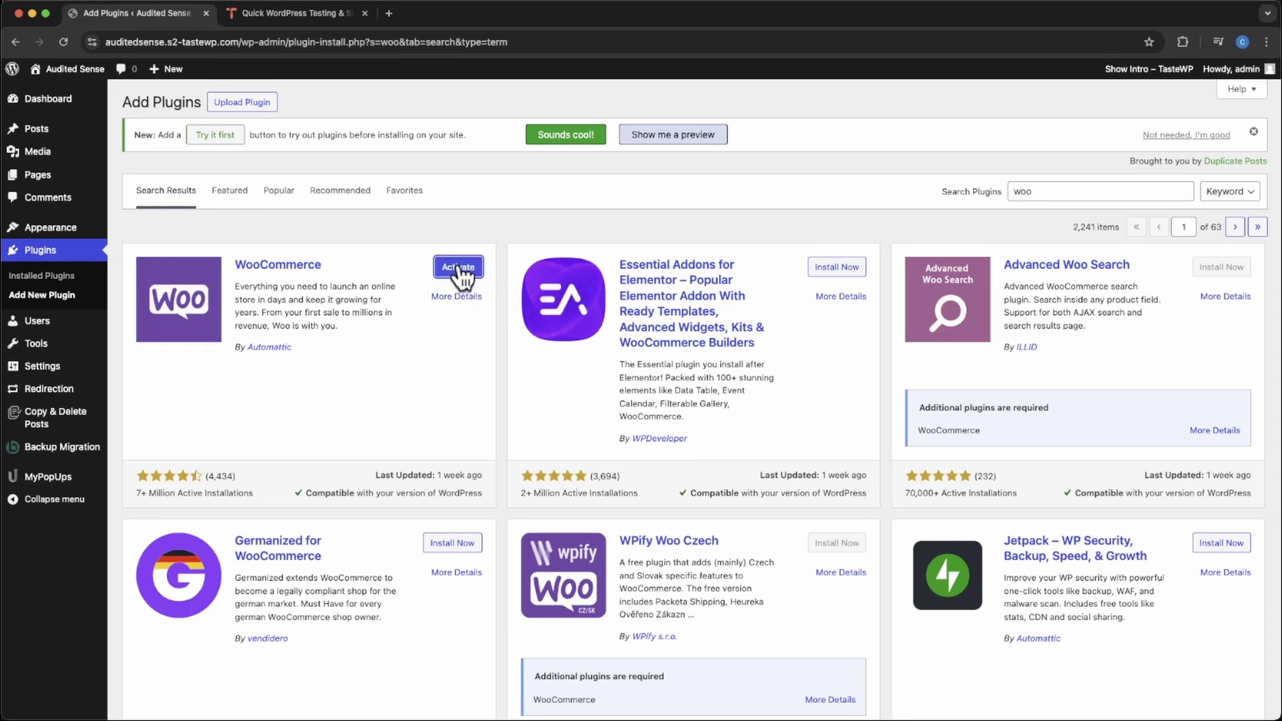
{"action": "left_click", "coordinate": [458, 267]}
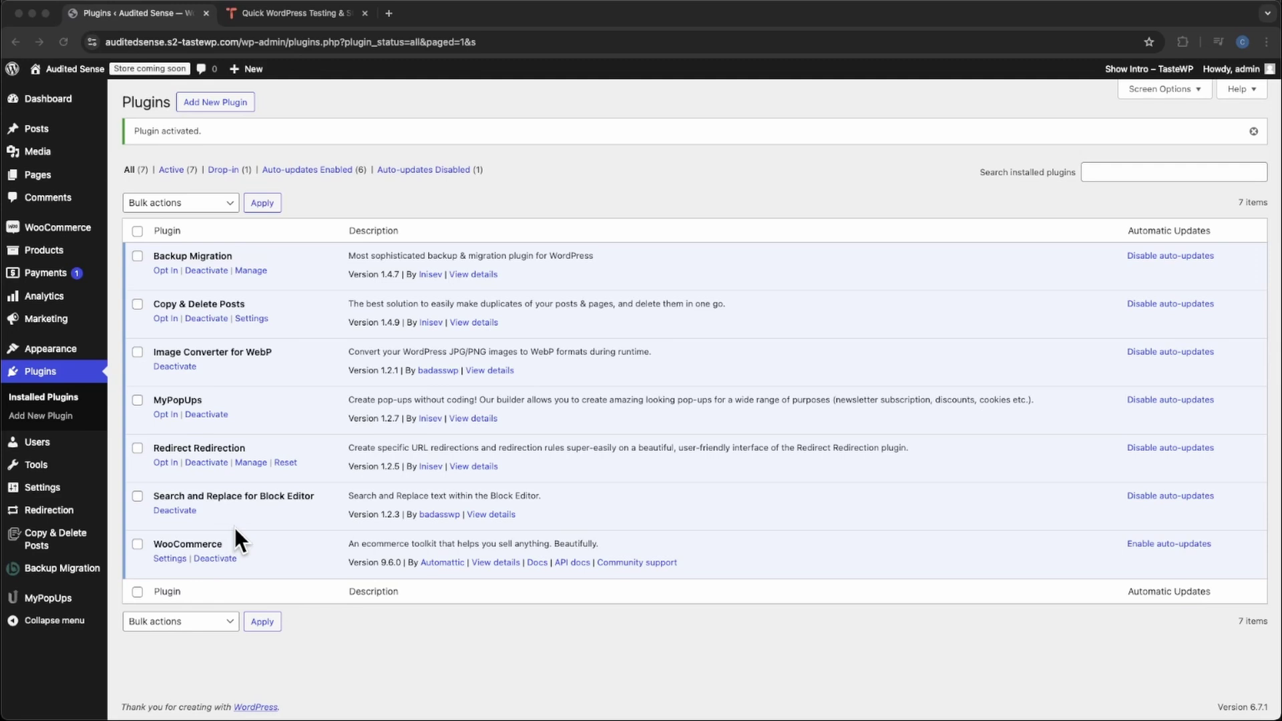
Search the theme directory for 'astra', then install and activate the Astra theme.
{"action": "left_click", "coordinate": [55, 350]}
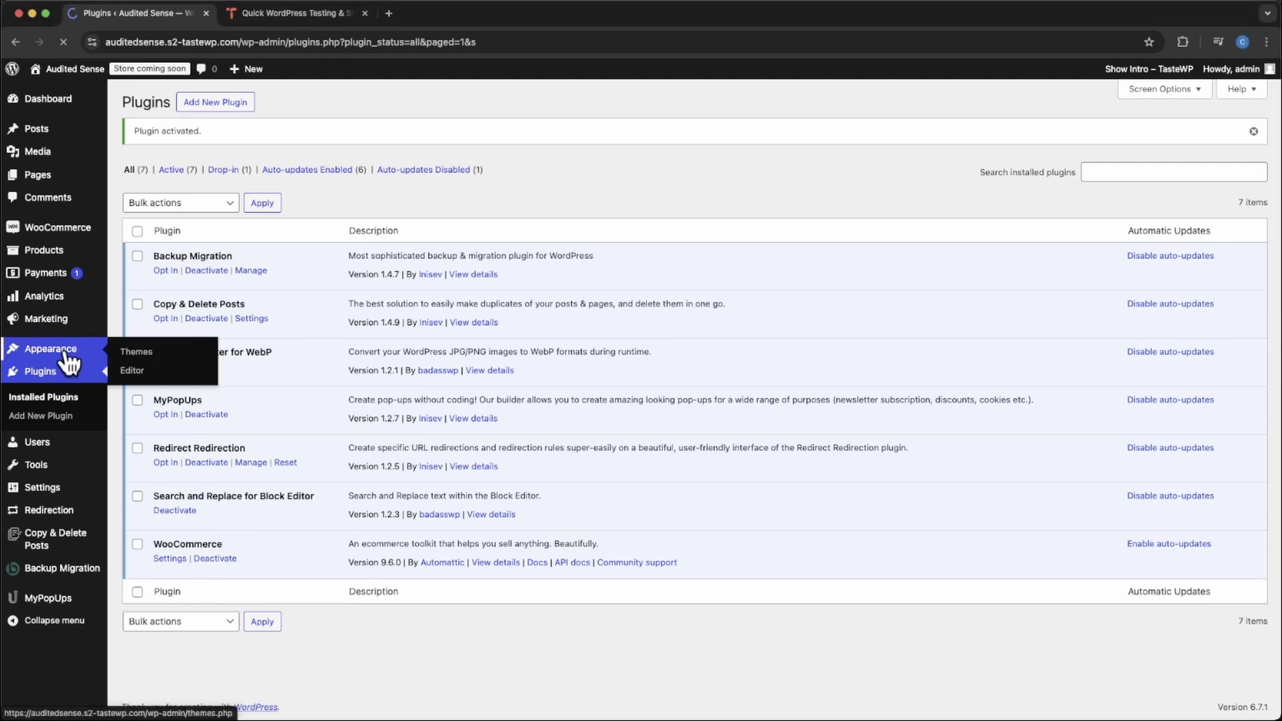
{"action": "left_click", "coordinate": [334, 220]}
{"action": "left_click", "coordinate": [274, 107]}
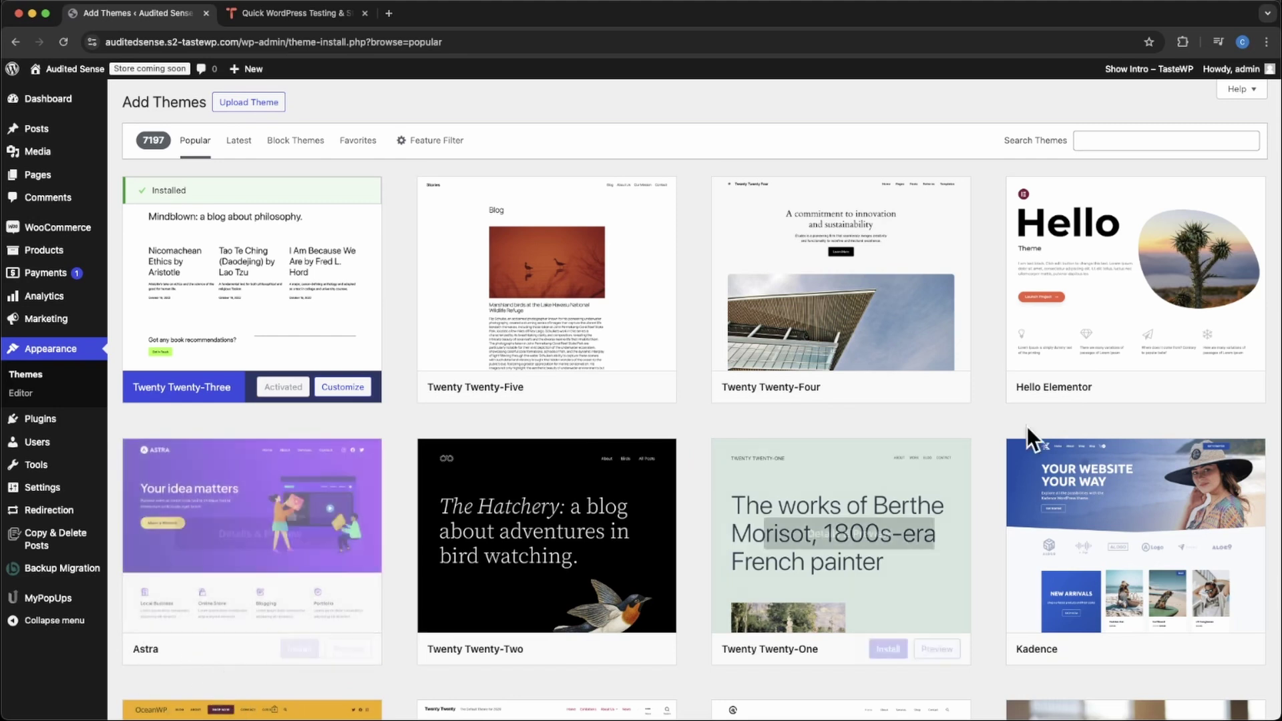
{"action": "left_click", "coordinate": [1128, 141]}
{"action": "type", "text": "astra"}
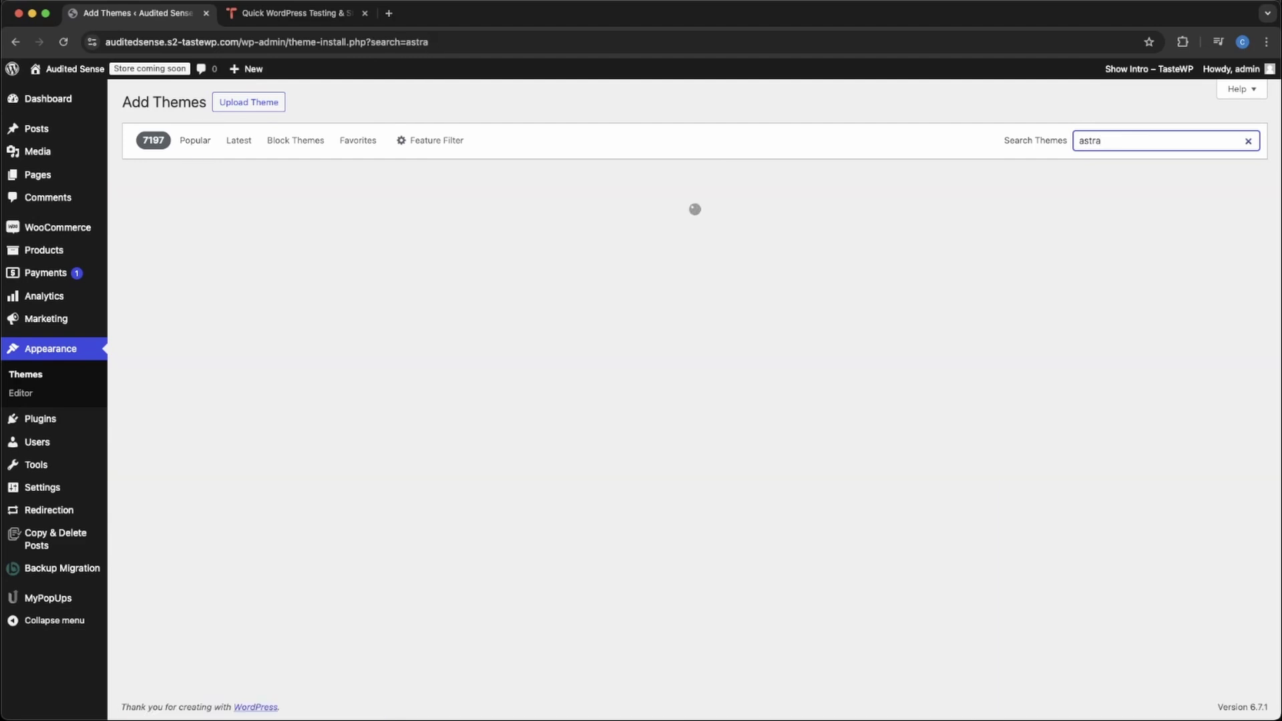
{"action": "left_click", "coordinate": [304, 388]}
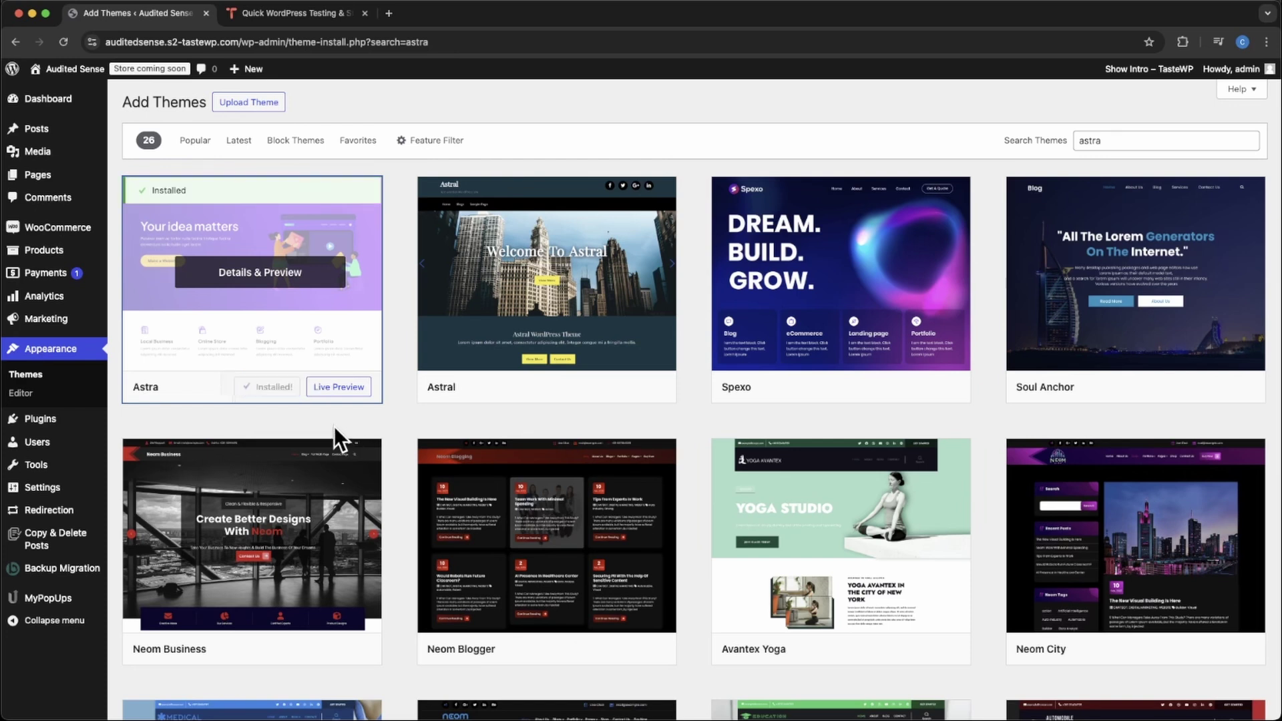
{"action": "left_click", "coordinate": [276, 388]}
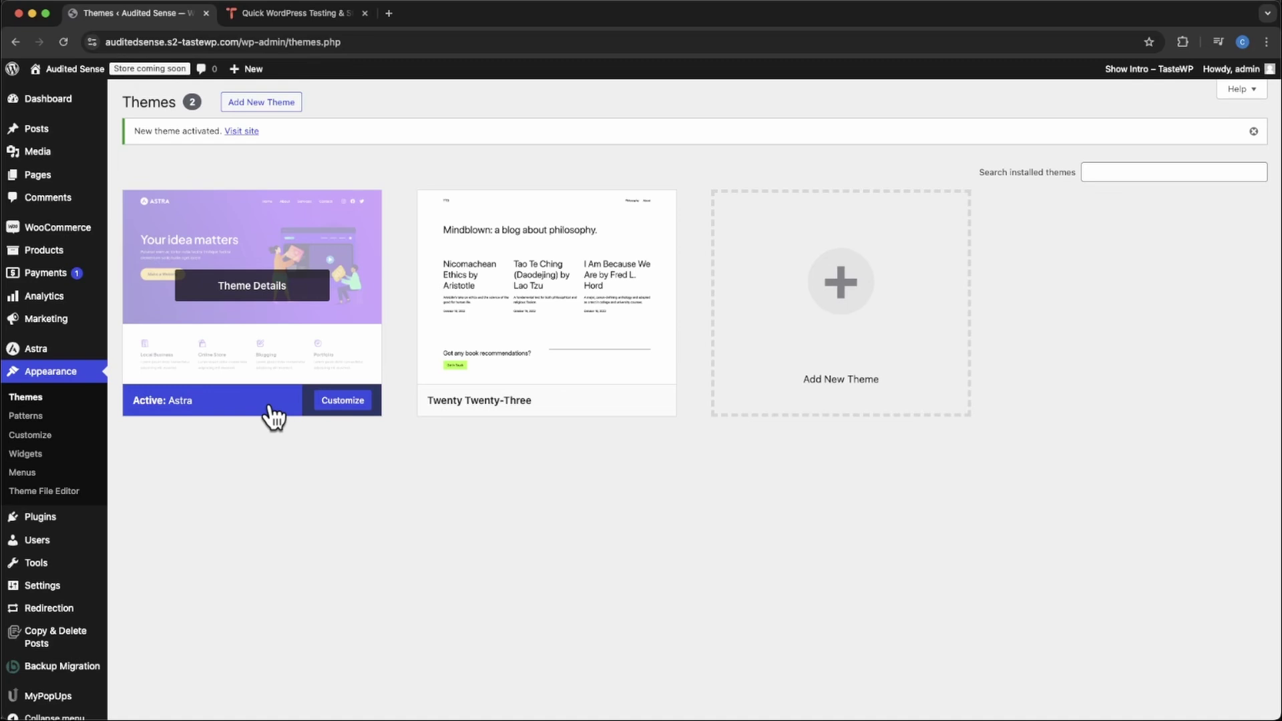
Open the All Products list from the Products menu.
{"action": "left_click", "coordinate": [72, 257]}
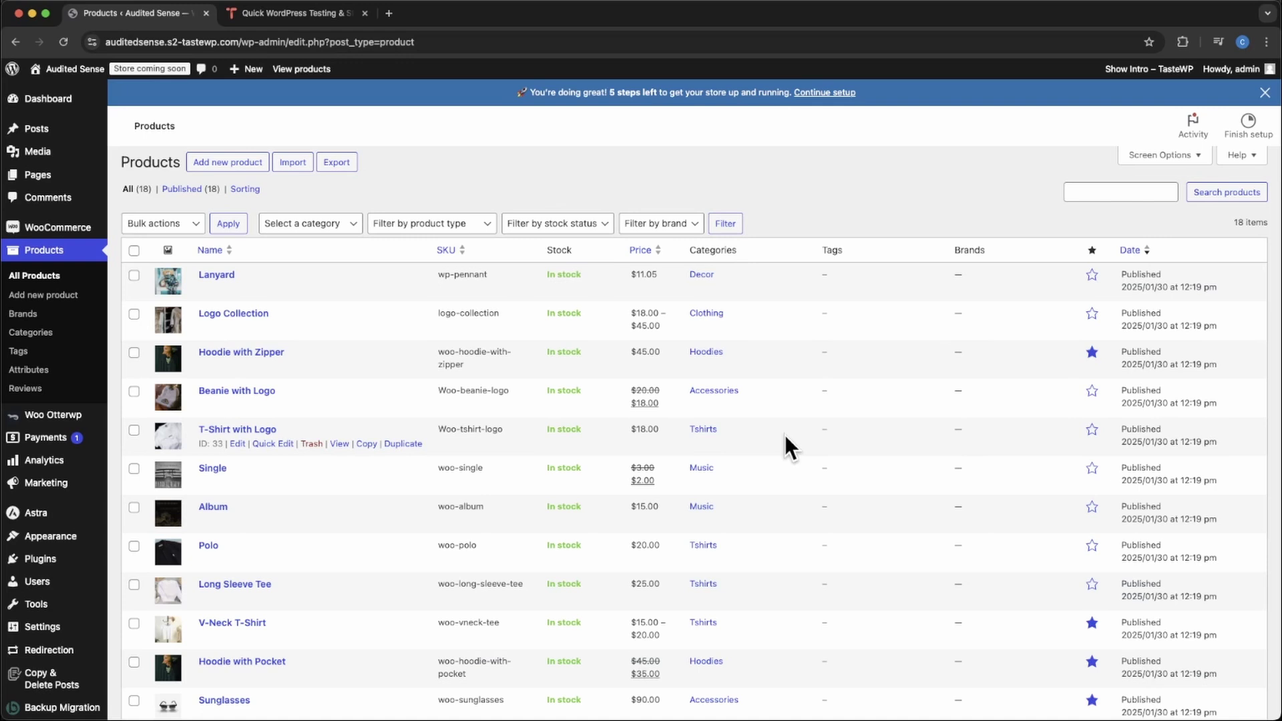
In the Customizer's Header Builder, add a cart element to the middle header row.
{"action": "mouse_move", "coordinate": [24, 542]}
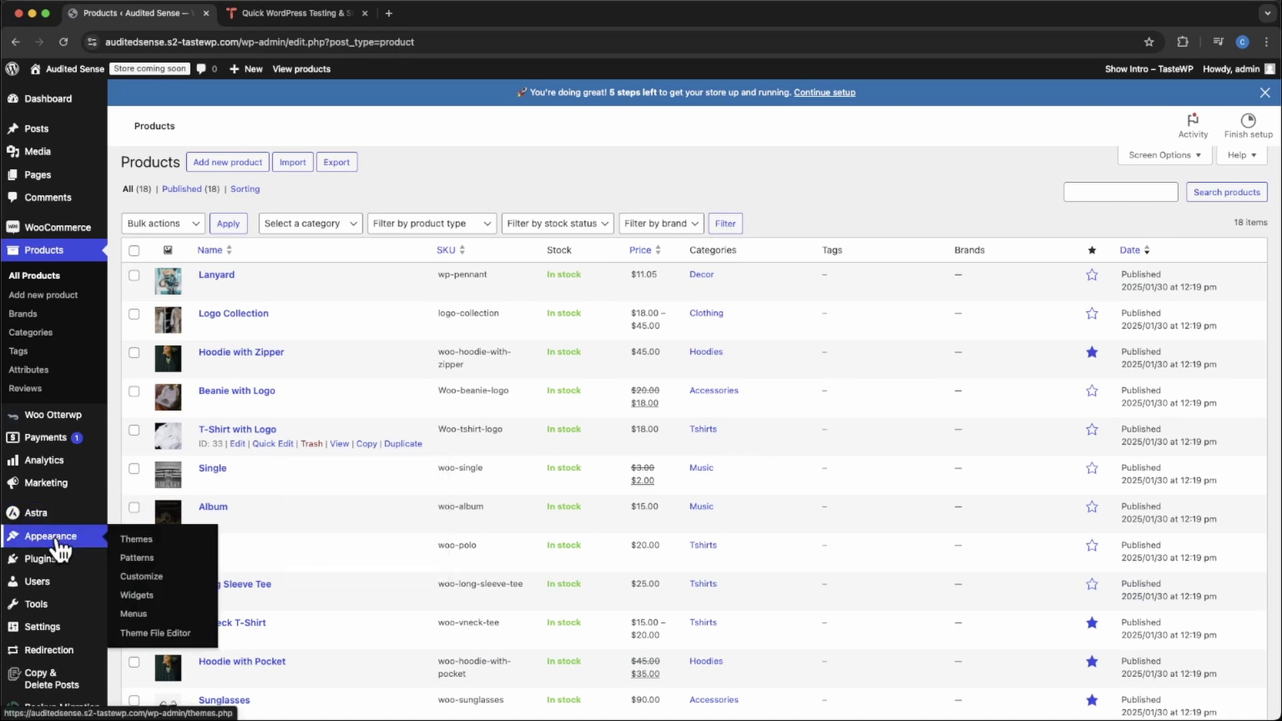
{"action": "left_click", "coordinate": [146, 579]}
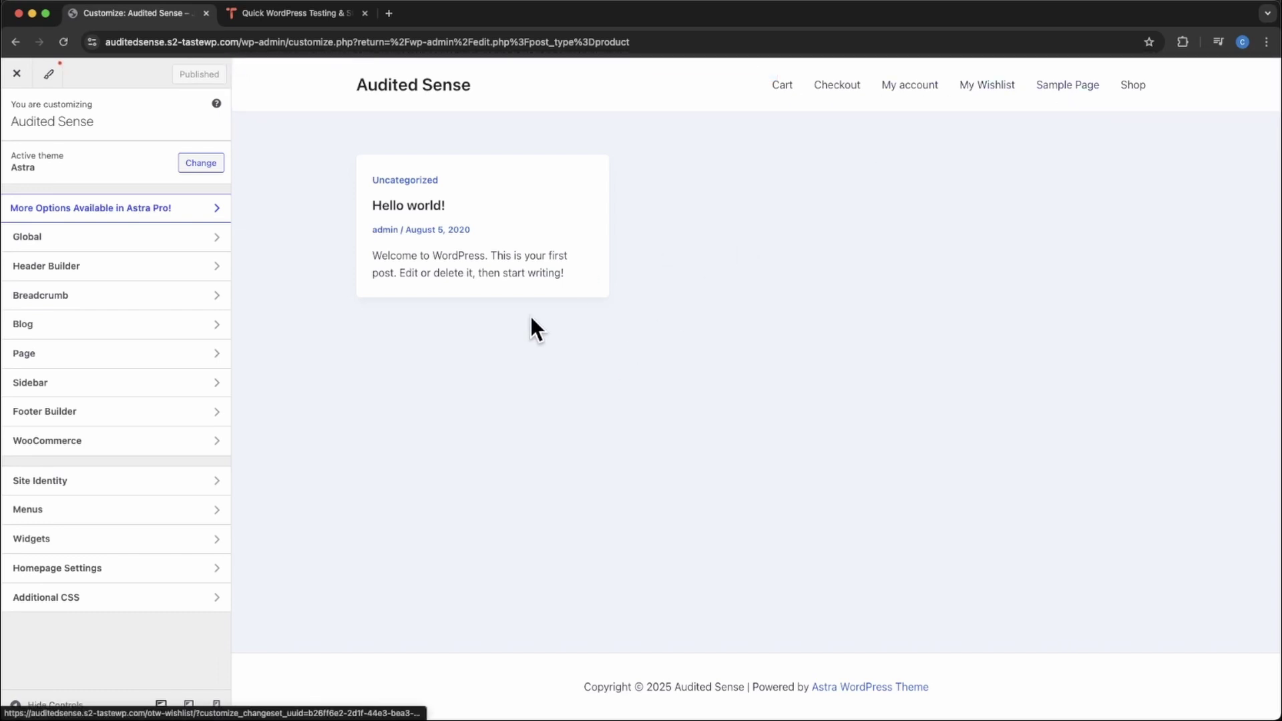
{"action": "left_click", "coordinate": [122, 273]}
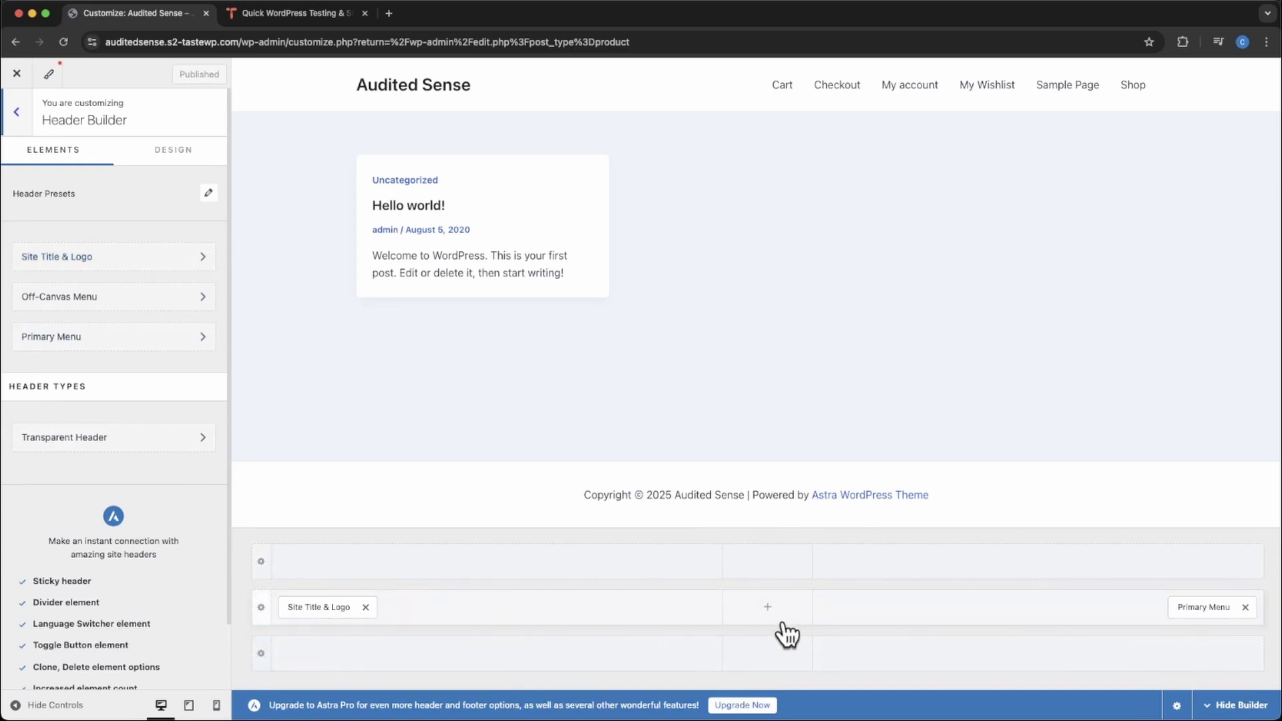
{"action": "left_click", "coordinate": [1038, 608]}
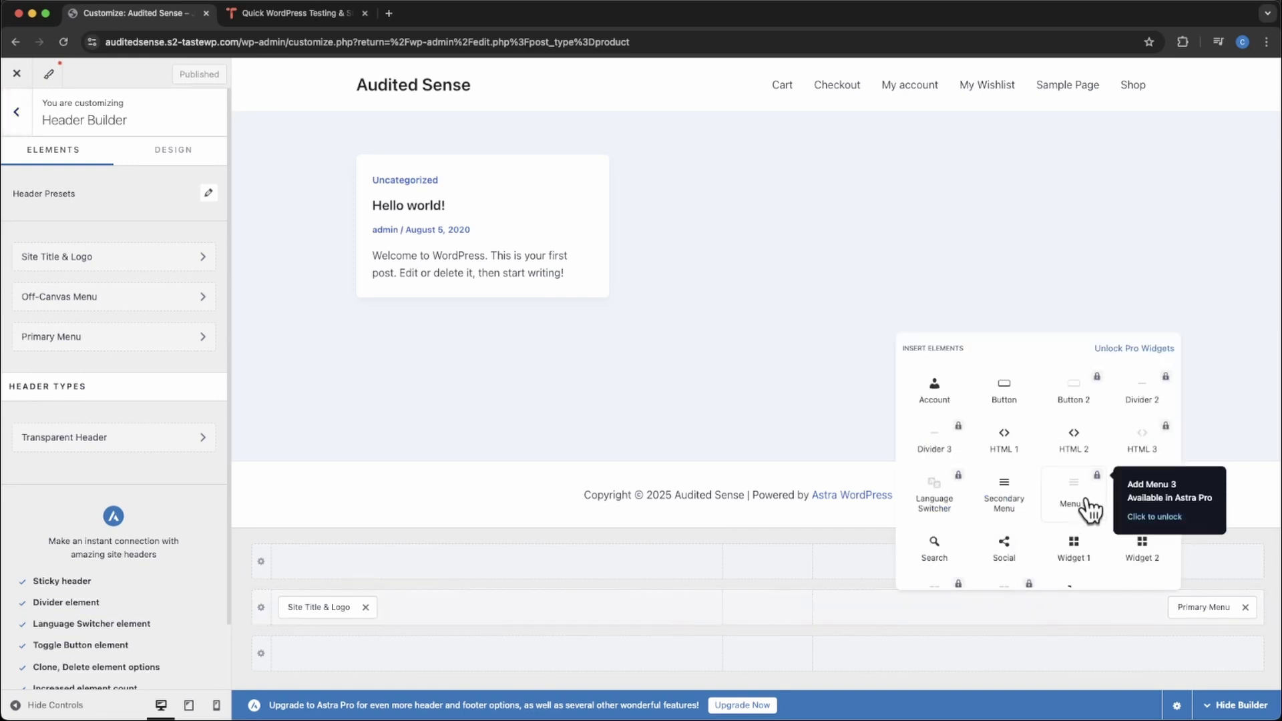
{"action": "scroll", "coordinate": [1087, 510], "scroll_direction": "down", "scroll_amount": 1}
{"action": "left_click", "coordinate": [1073, 560]}
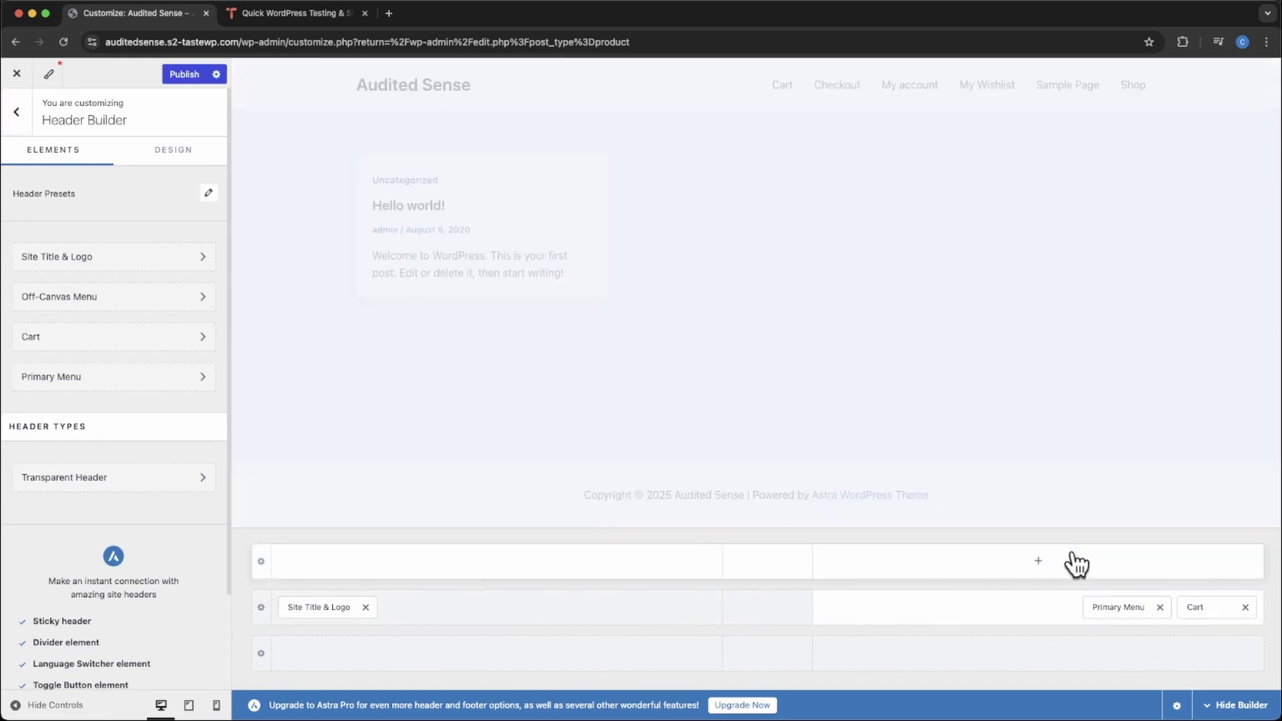
Change the site title to 'Otterwp' and publish the Customizer changes.
{"action": "left_click", "coordinate": [107, 260]}
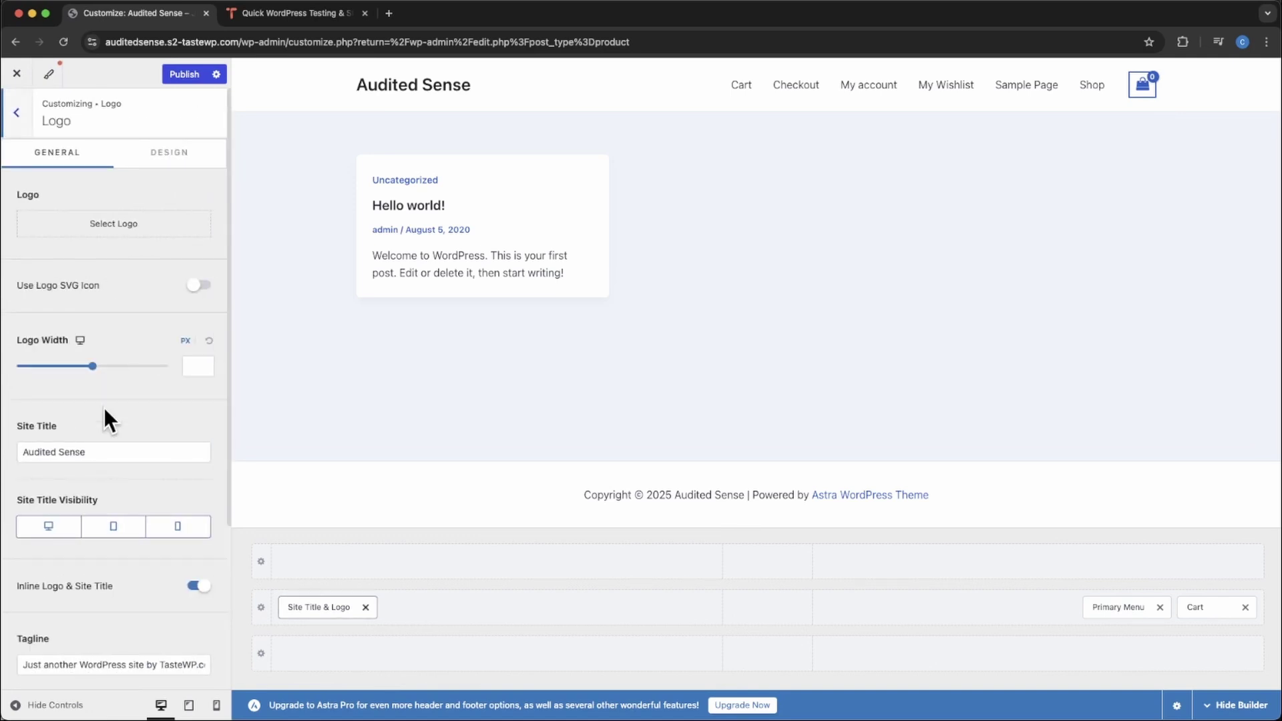
{"action": "left_click", "coordinate": [104, 446]}
{"action": "key", "text": "alt+shift+Left"}
{"action": "key", "text": "alt+shift+Left"}
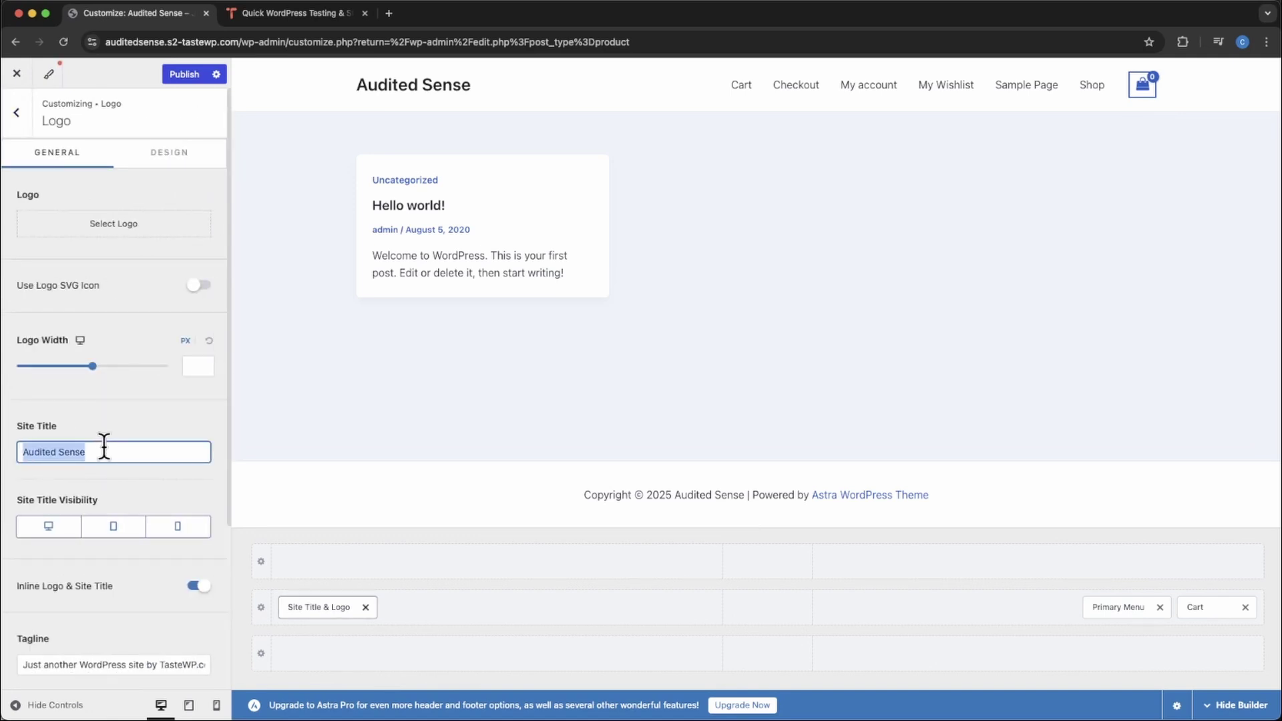
{"action": "type", "text": "Otterwp"}
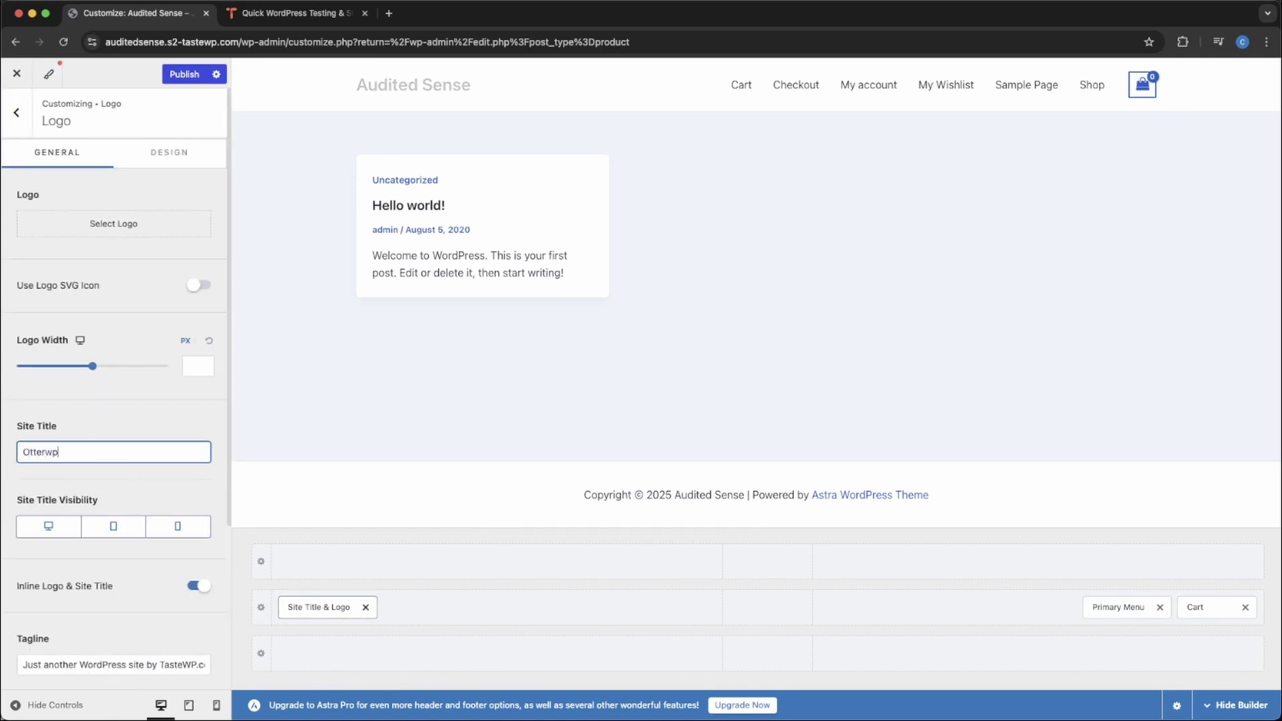
{"action": "left_click", "coordinate": [195, 73]}
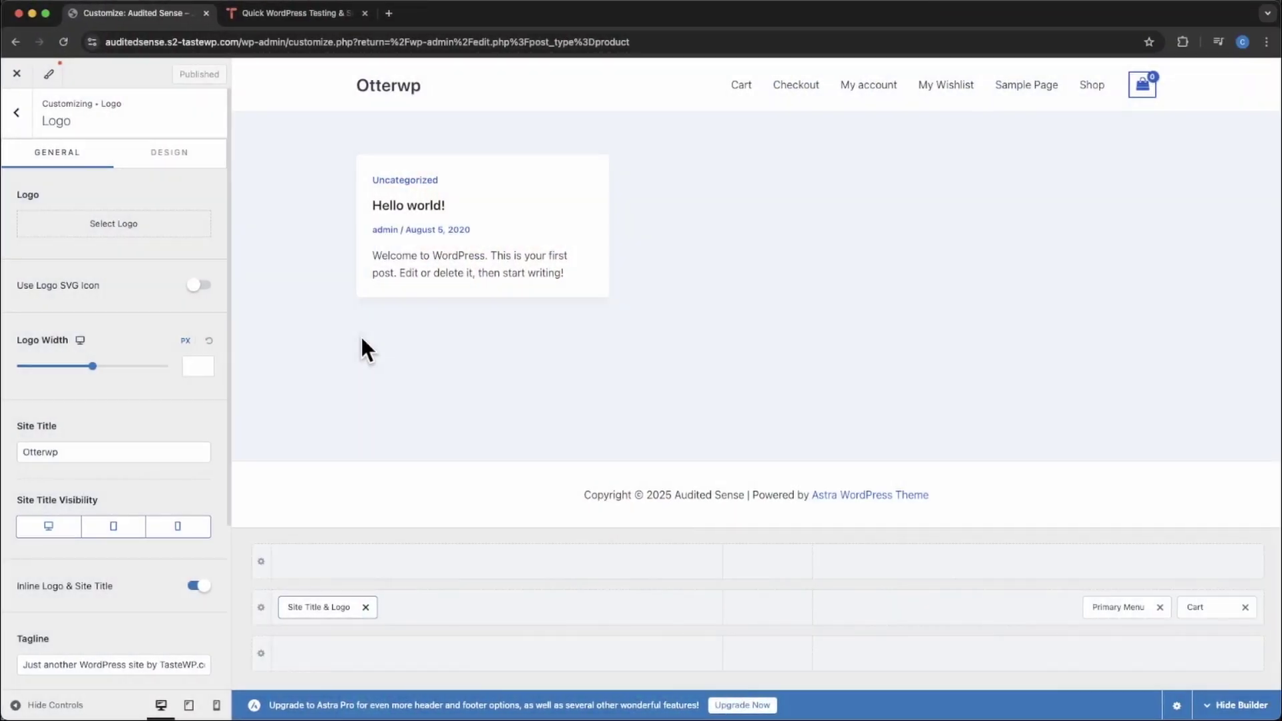
Go back to the Customizer root and into WooCommerce > Product Catalog.
{"action": "left_click", "coordinate": [20, 120]}
{"action": "left_click", "coordinate": [20, 121]}
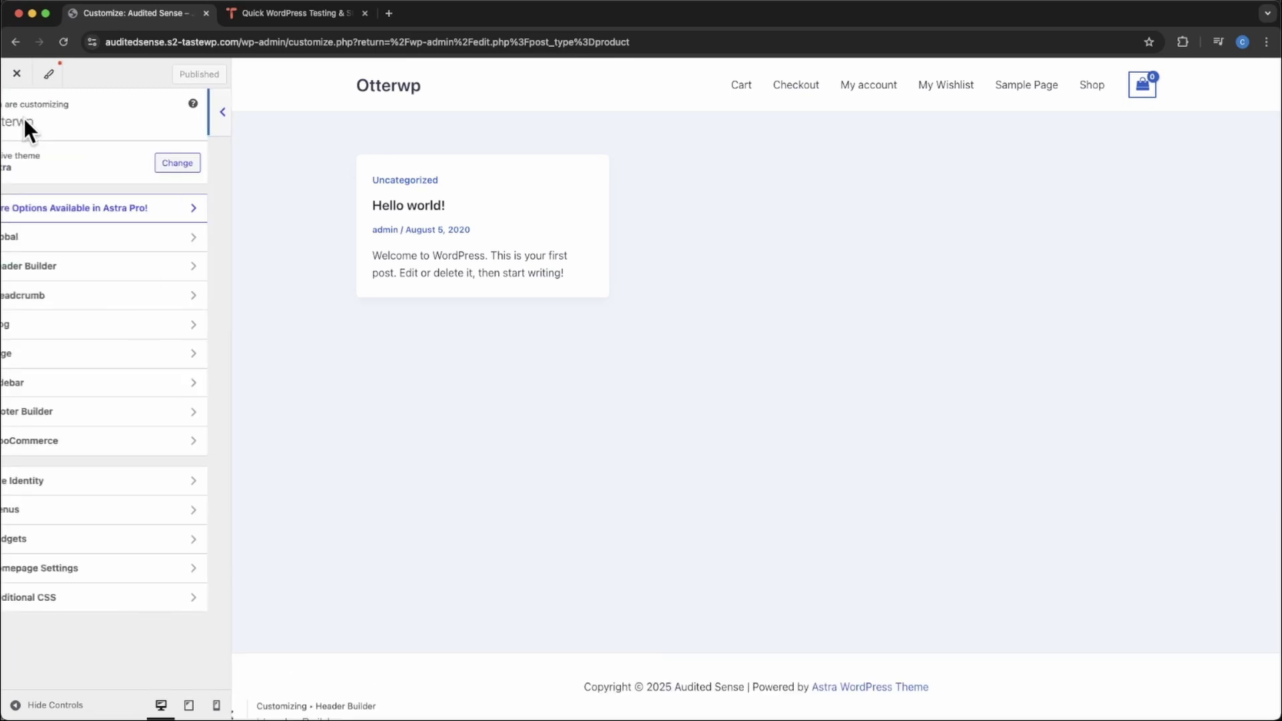
{"action": "left_click", "coordinate": [95, 440]}
{"action": "left_click", "coordinate": [109, 244]}
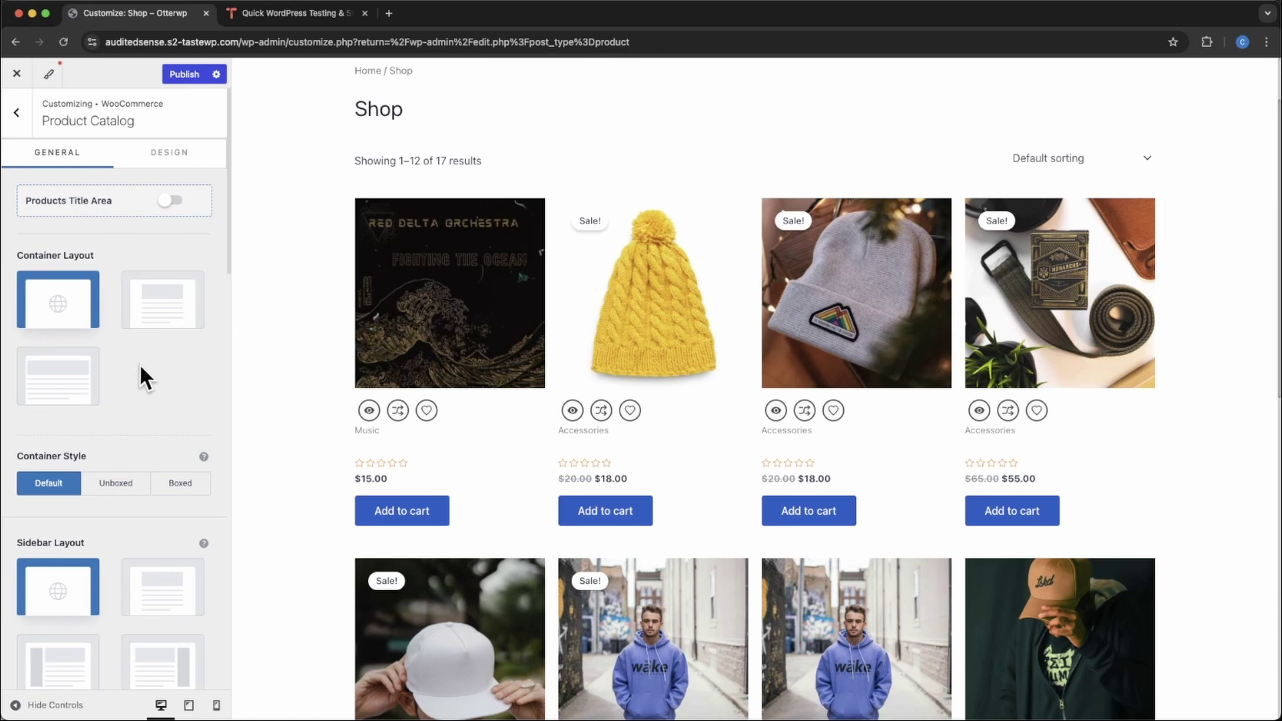
Try a full-width layout, then set the shop container layout to Normal.
{"action": "left_click", "coordinate": [66, 369]}
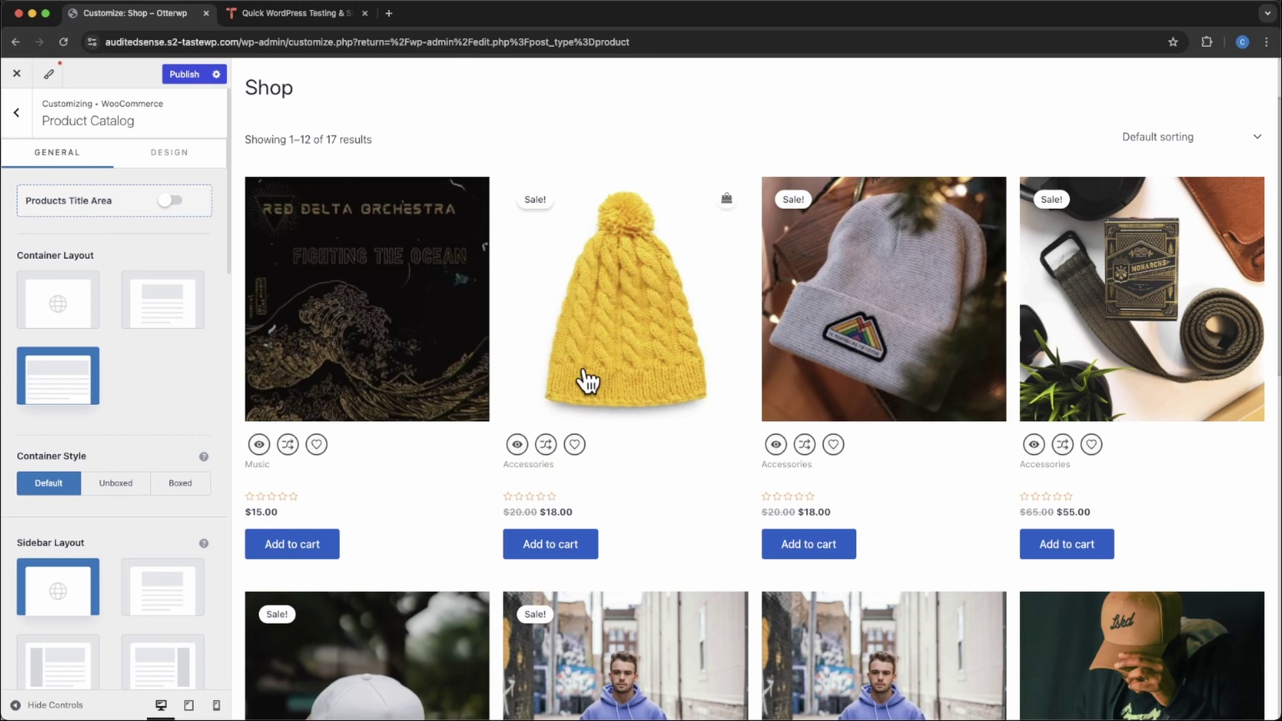
{"action": "scroll", "coordinate": [591, 367], "scroll_direction": "down", "scroll_amount": 1}
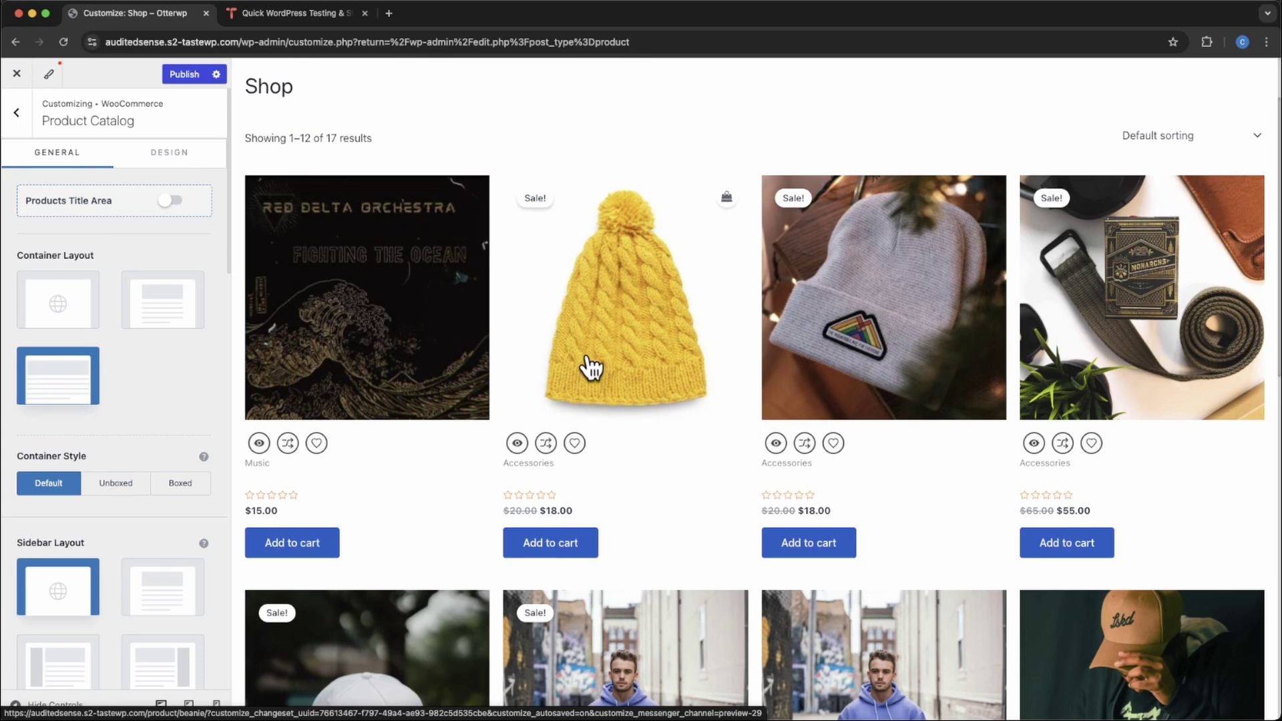
{"action": "scroll", "coordinate": [588, 367], "scroll_direction": "up", "scroll_amount": 1}
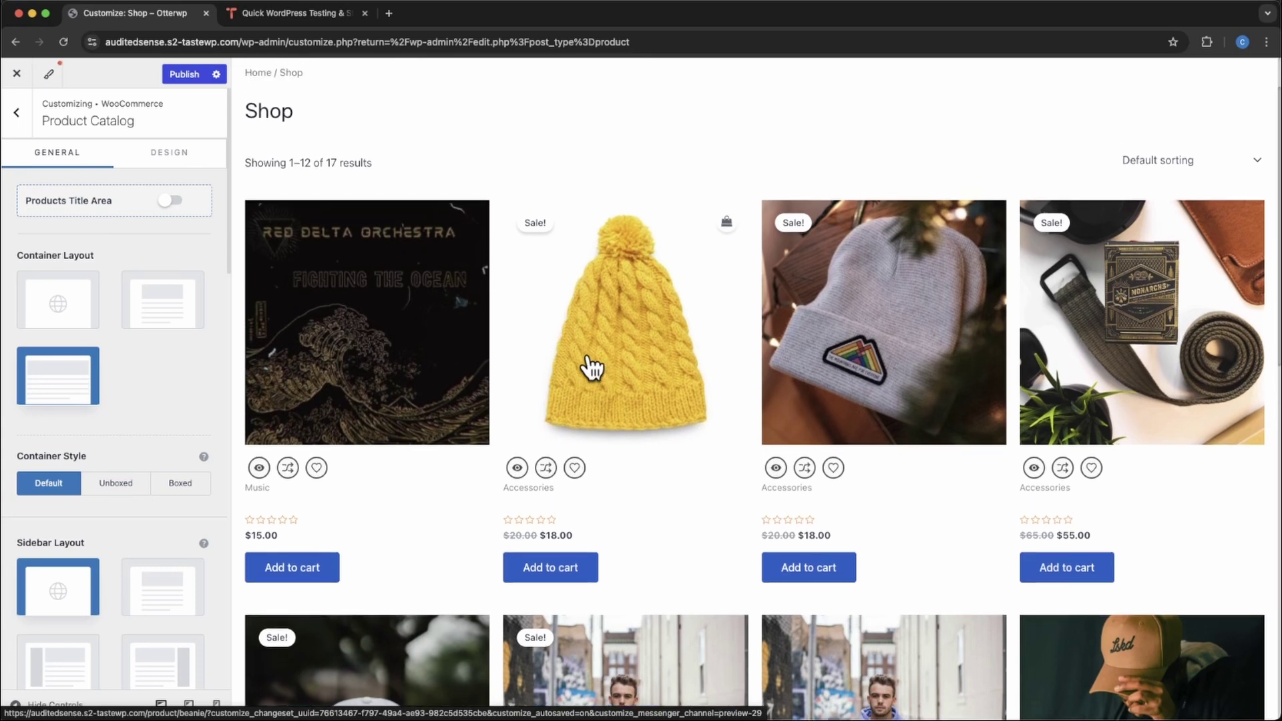
{"action": "left_click", "coordinate": [158, 299]}
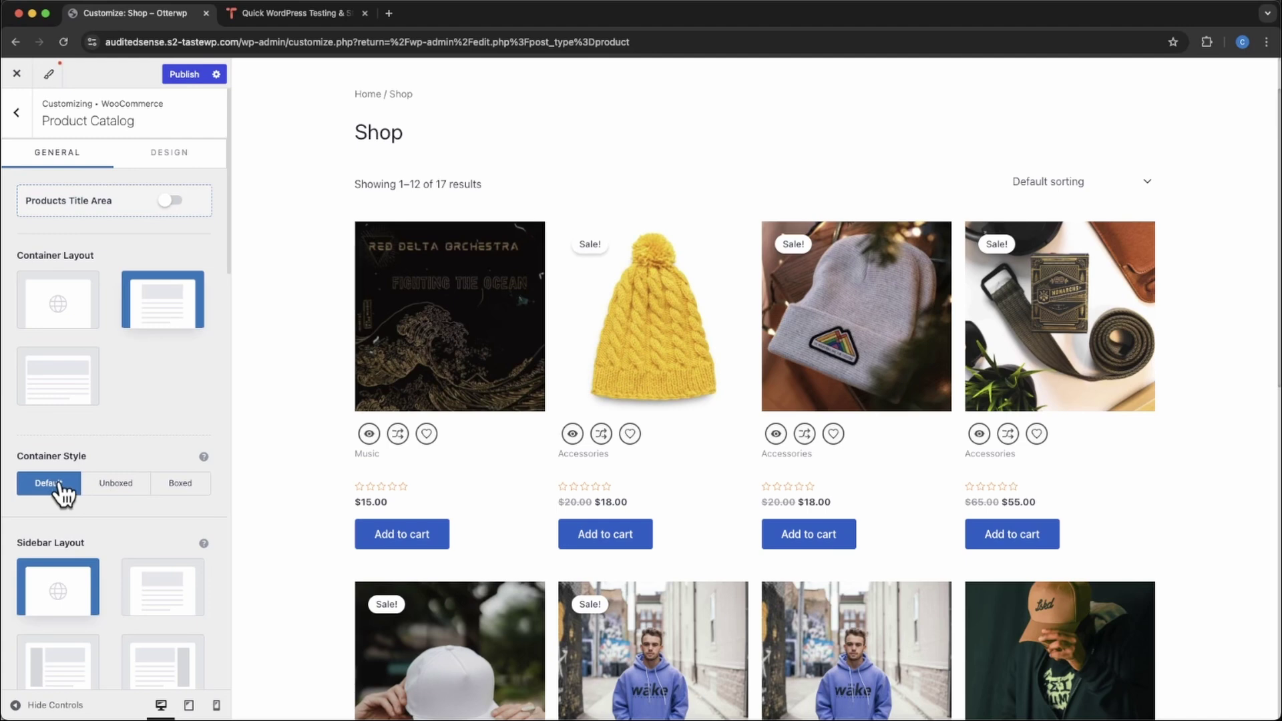
Try a Boxed container style for the shop, then settle on Unboxed.
{"action": "left_click", "coordinate": [182, 485]}
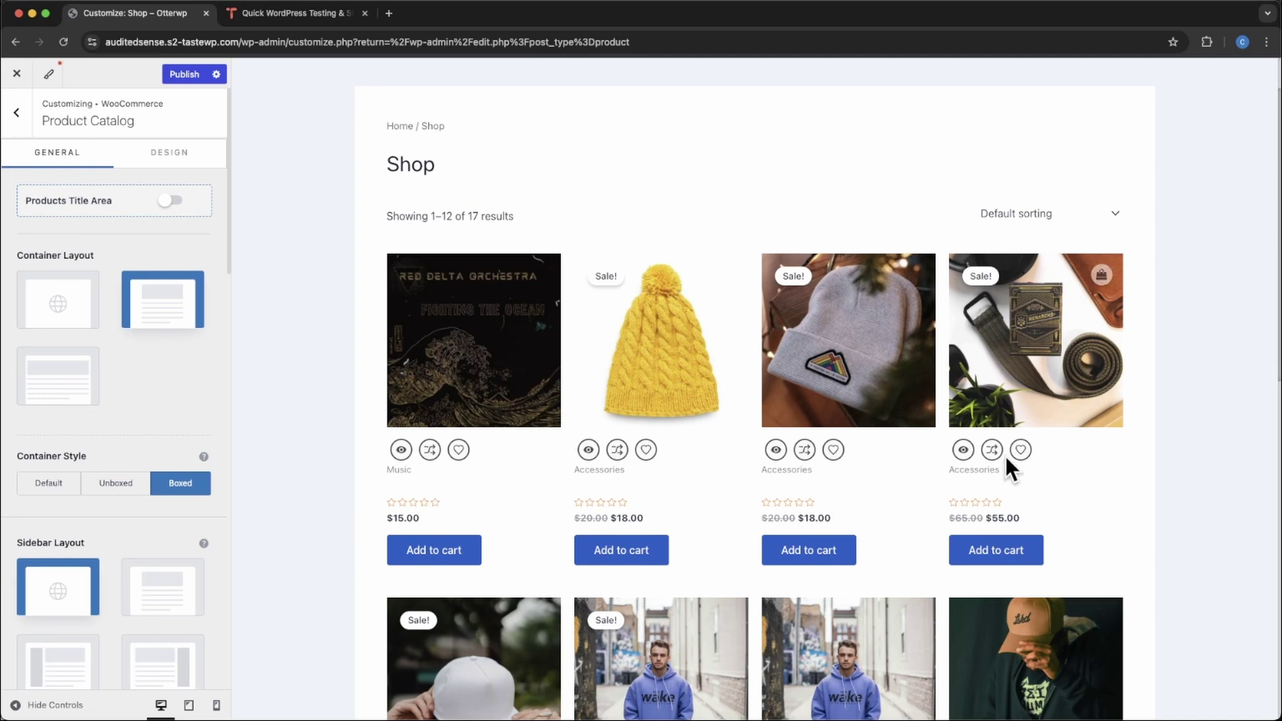
{"action": "scroll", "coordinate": [1139, 294], "scroll_direction": "up", "scroll_amount": 2}
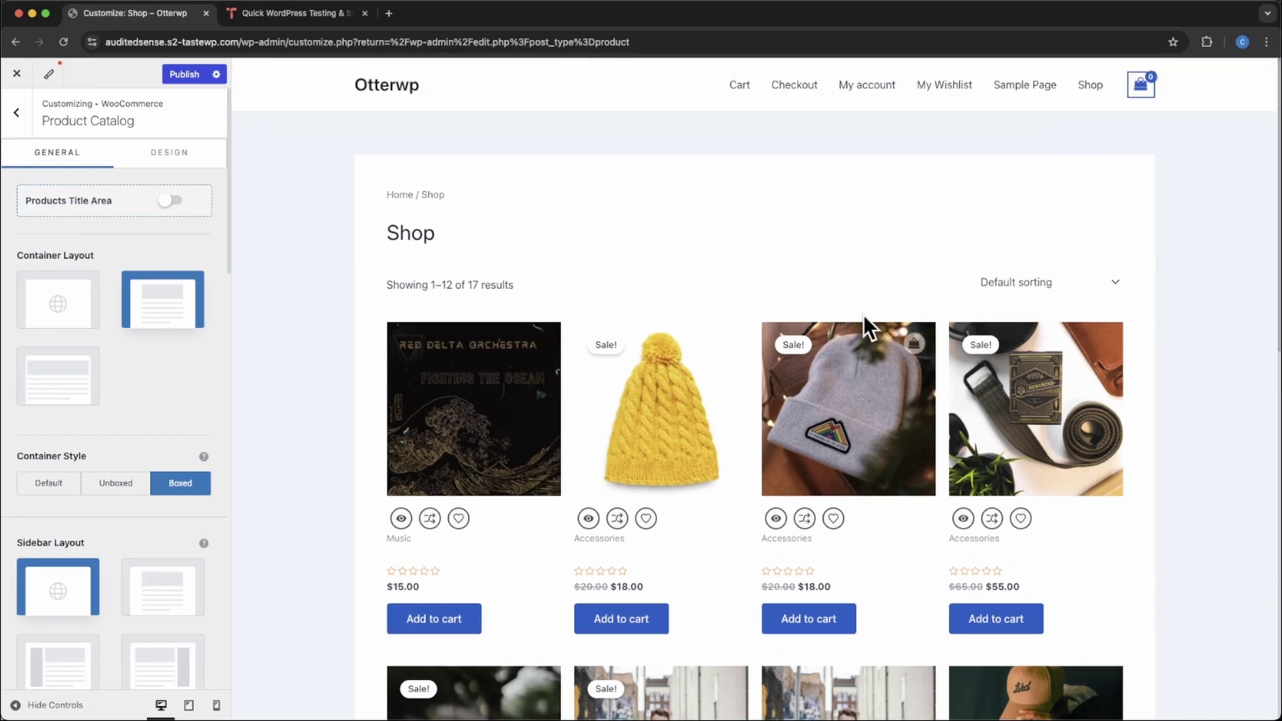
{"action": "scroll", "coordinate": [643, 382], "scroll_direction": "down", "scroll_amount": 1}
{"action": "scroll", "coordinate": [815, 463], "scroll_direction": "down", "scroll_amount": 4}
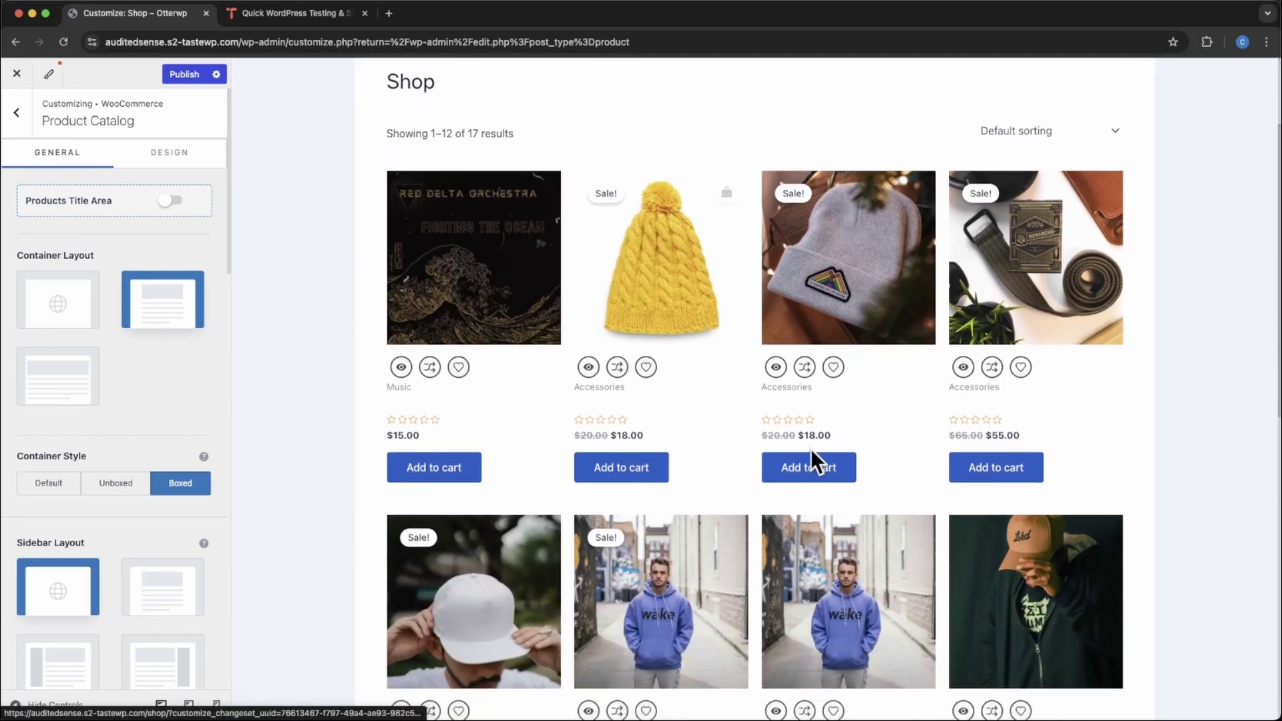
{"action": "scroll", "coordinate": [1165, 559], "scroll_direction": "down", "scroll_amount": 3}
{"action": "scroll", "coordinate": [935, 563], "scroll_direction": "up", "scroll_amount": 2}
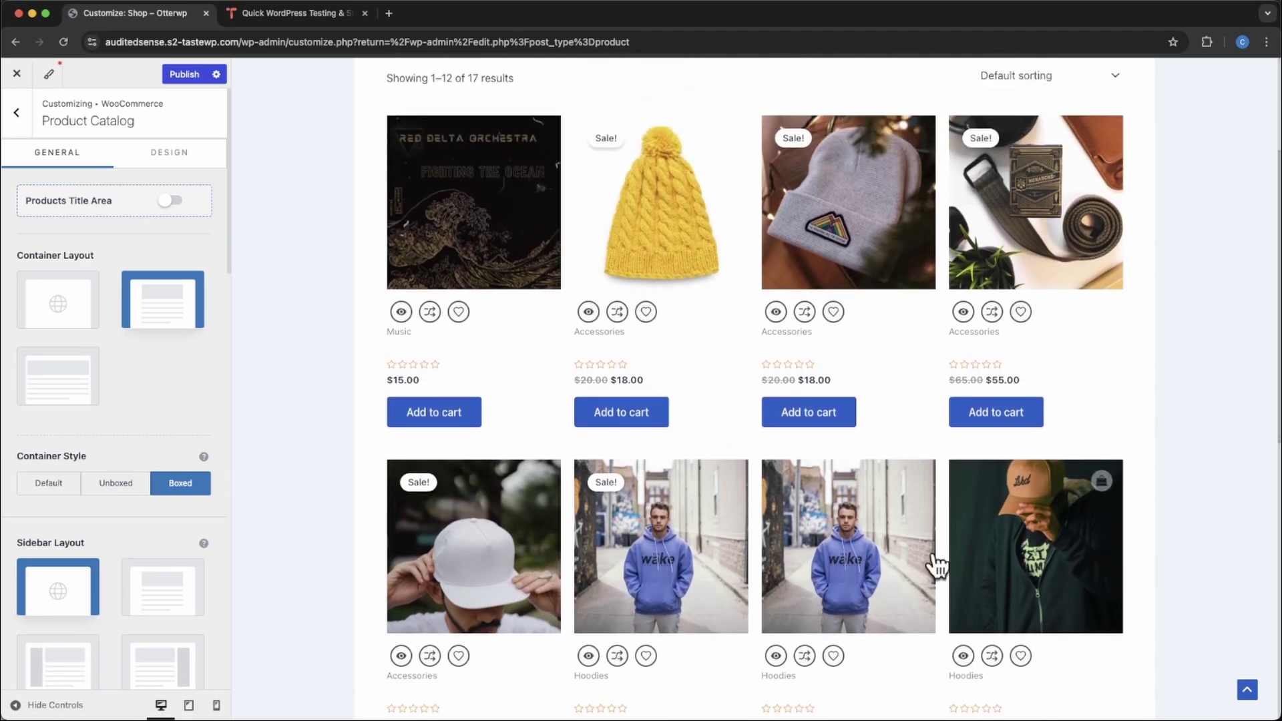
{"action": "left_click", "coordinate": [127, 492]}
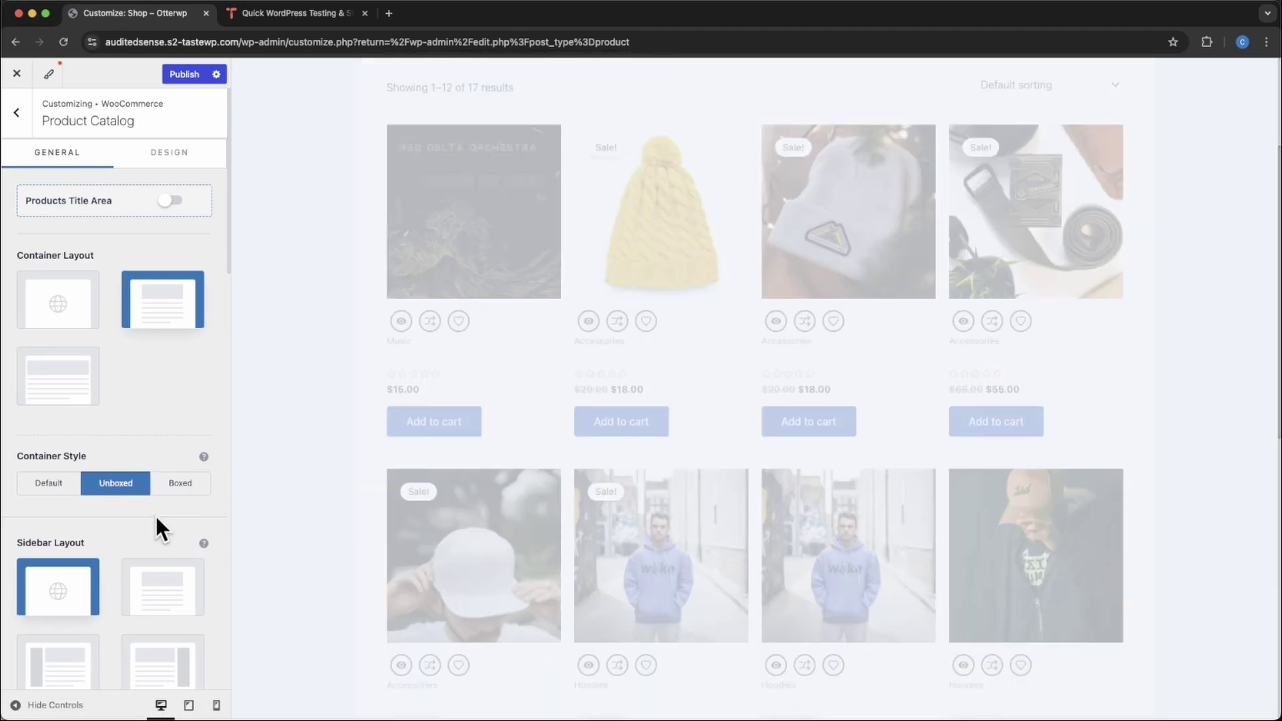
Try Left Sidebar and Right Sidebar on the shop, then choose No Sidebar.
{"action": "scroll", "coordinate": [155, 516], "scroll_direction": "down", "scroll_amount": 3}
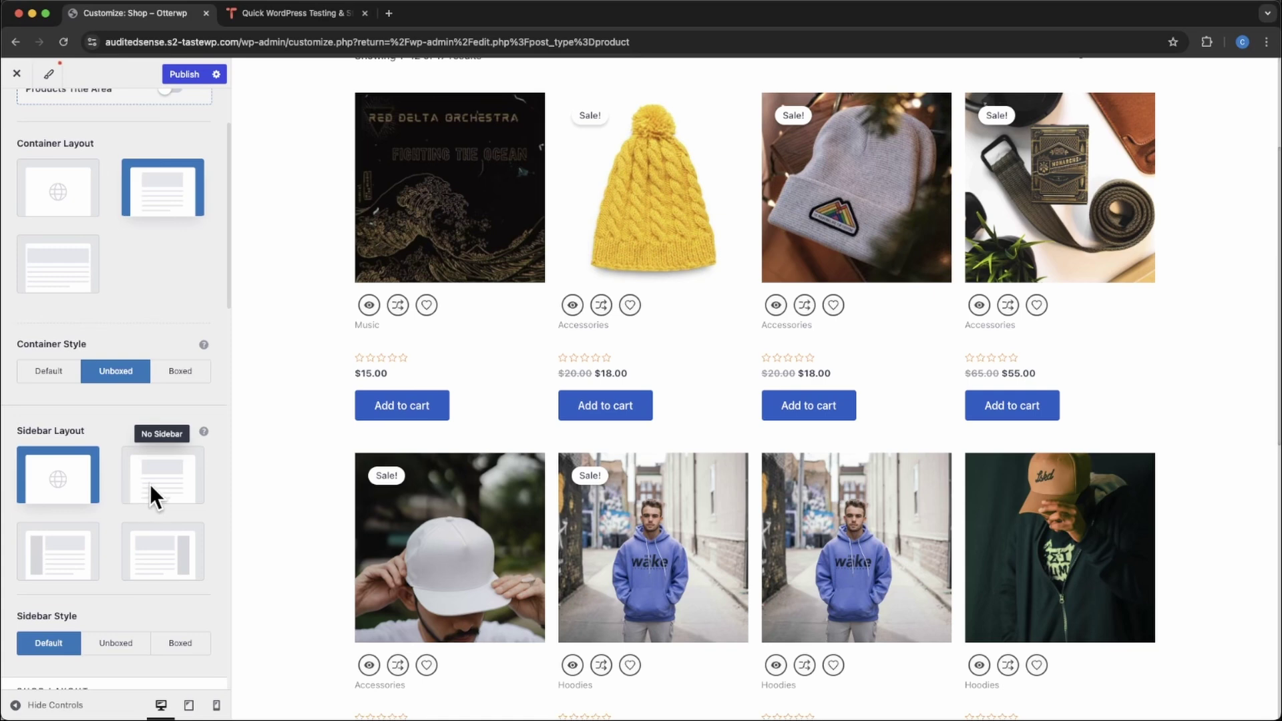
{"action": "left_click", "coordinate": [66, 555]}
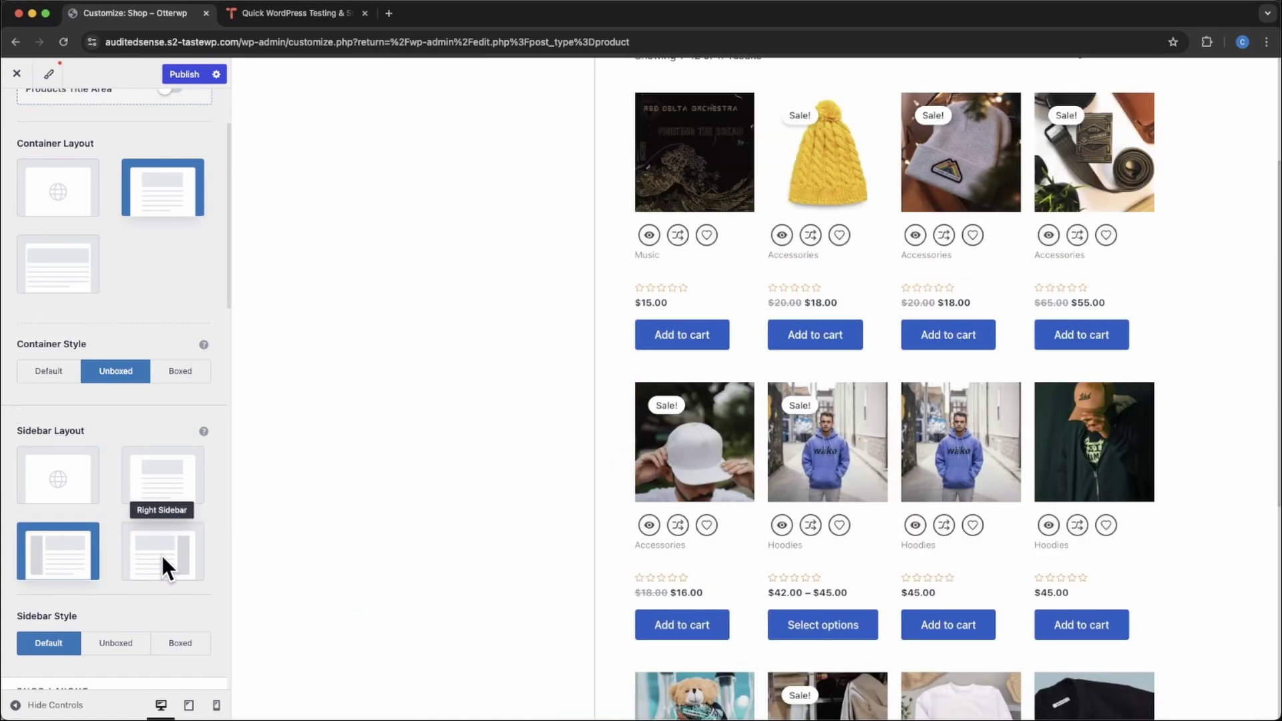
{"action": "left_click", "coordinate": [162, 556]}
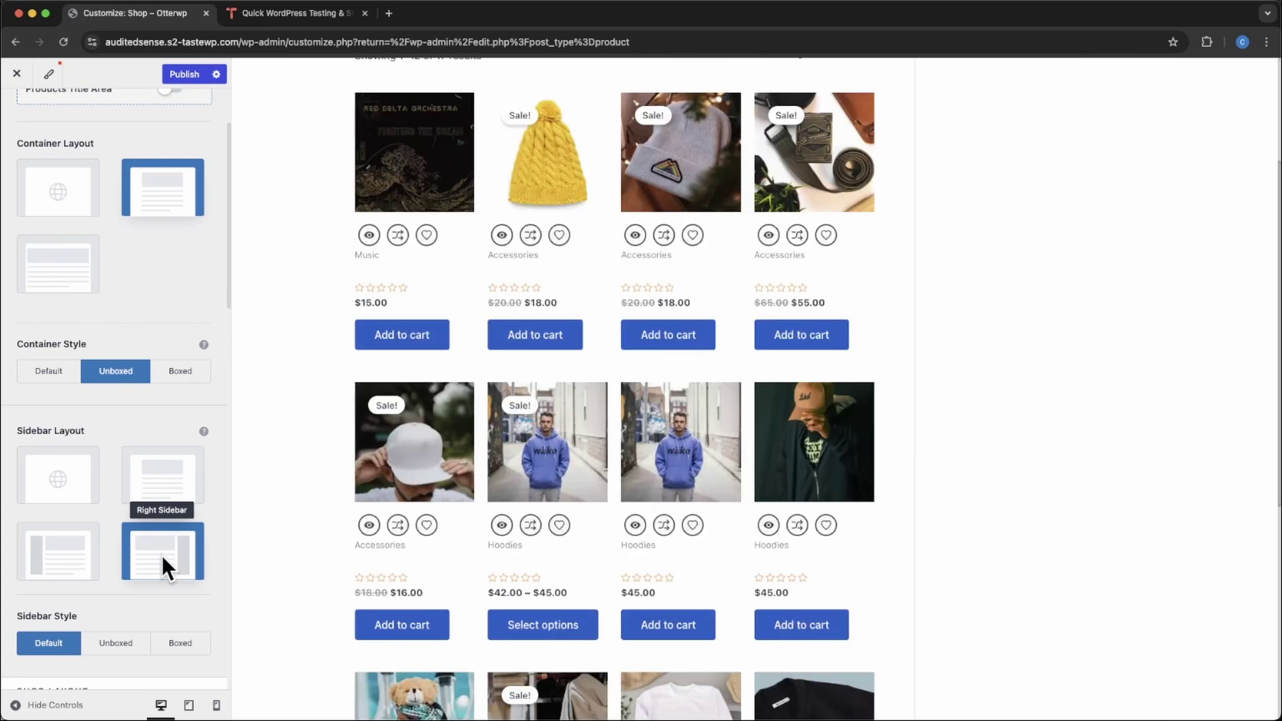
{"action": "left_click", "coordinate": [160, 484]}
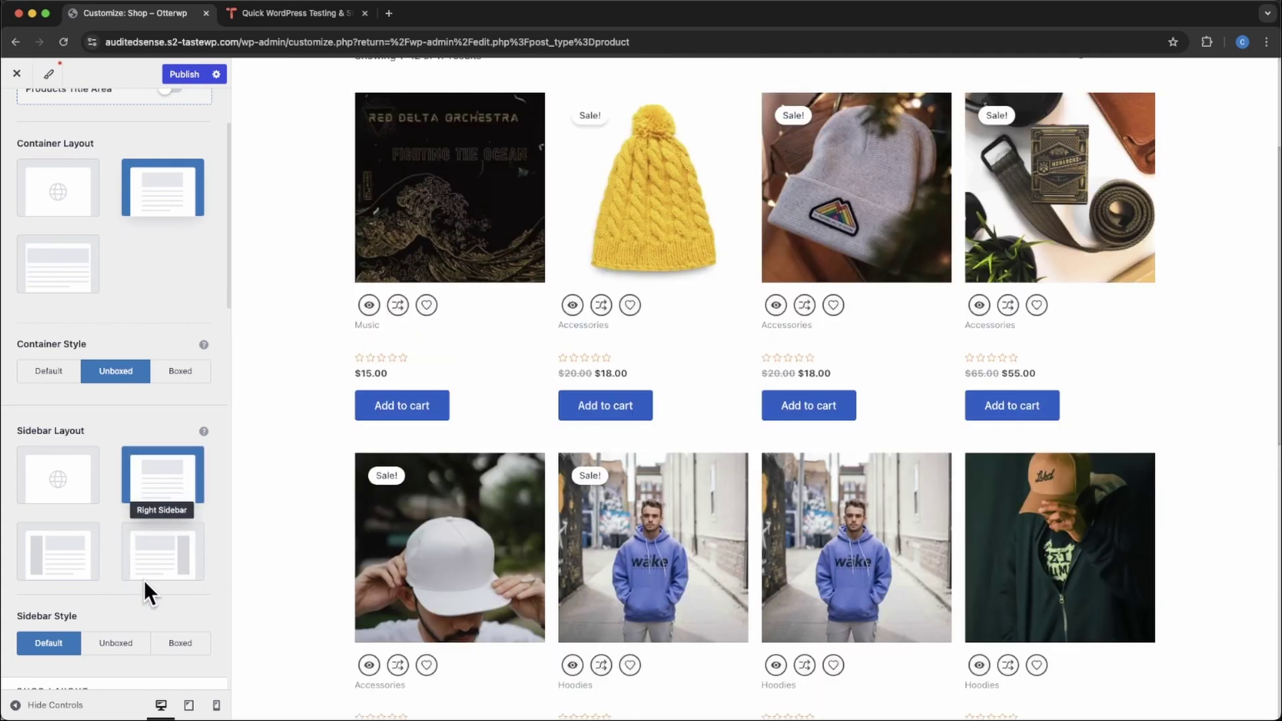
{"action": "scroll", "coordinate": [146, 580], "scroll_direction": "down", "scroll_amount": 5}
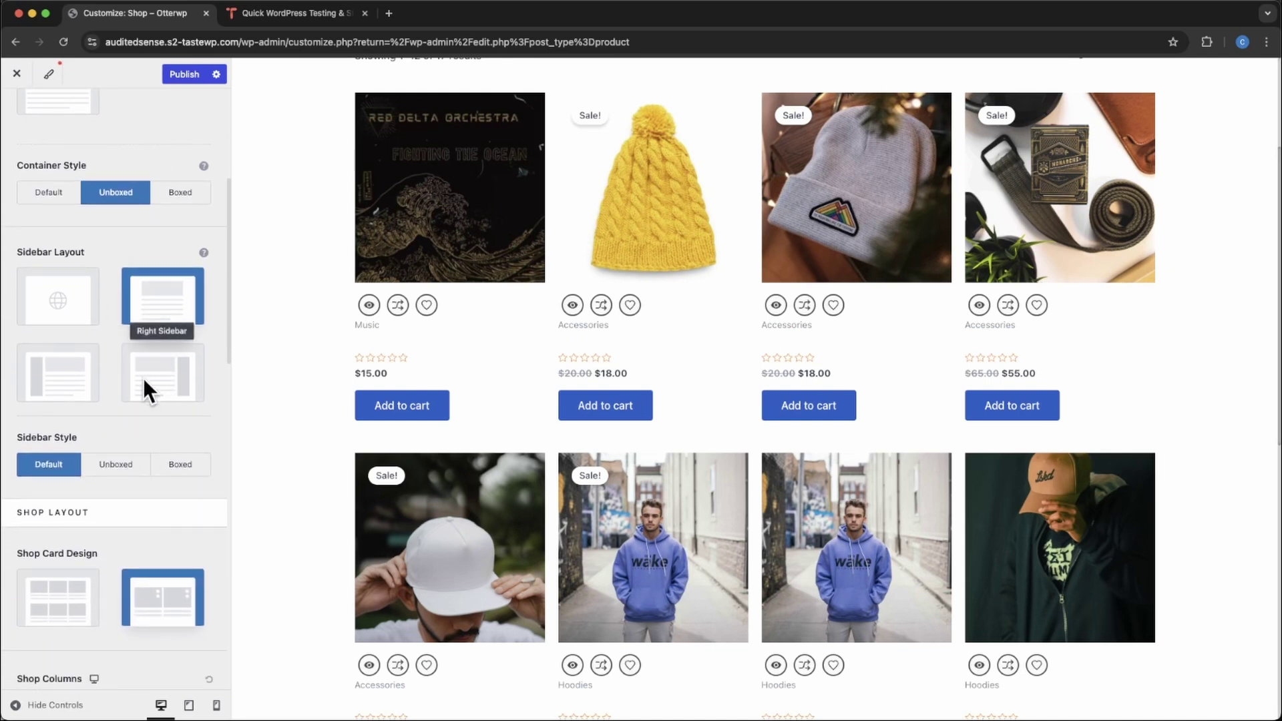
Switch the shop card design to Design 1.
{"action": "scroll", "coordinate": [153, 546], "scroll_direction": "down", "scroll_amount": 2}
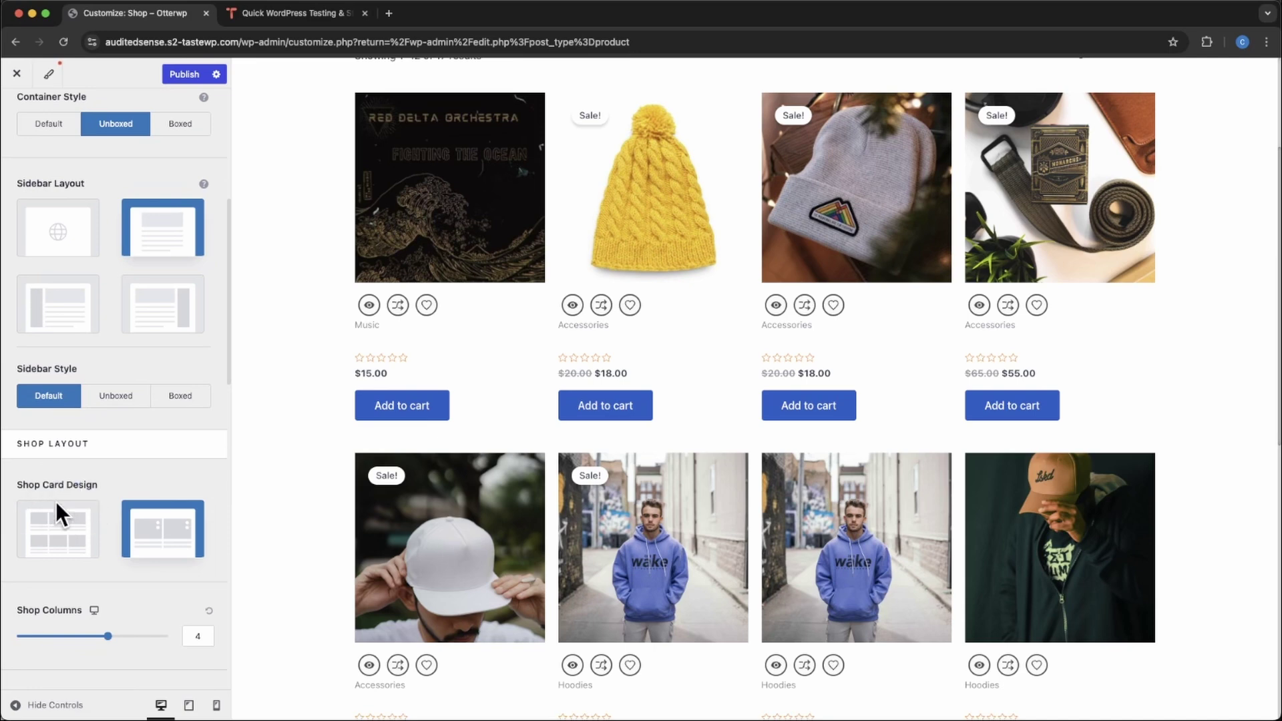
{"action": "scroll", "coordinate": [124, 546], "scroll_direction": "down", "scroll_amount": 2}
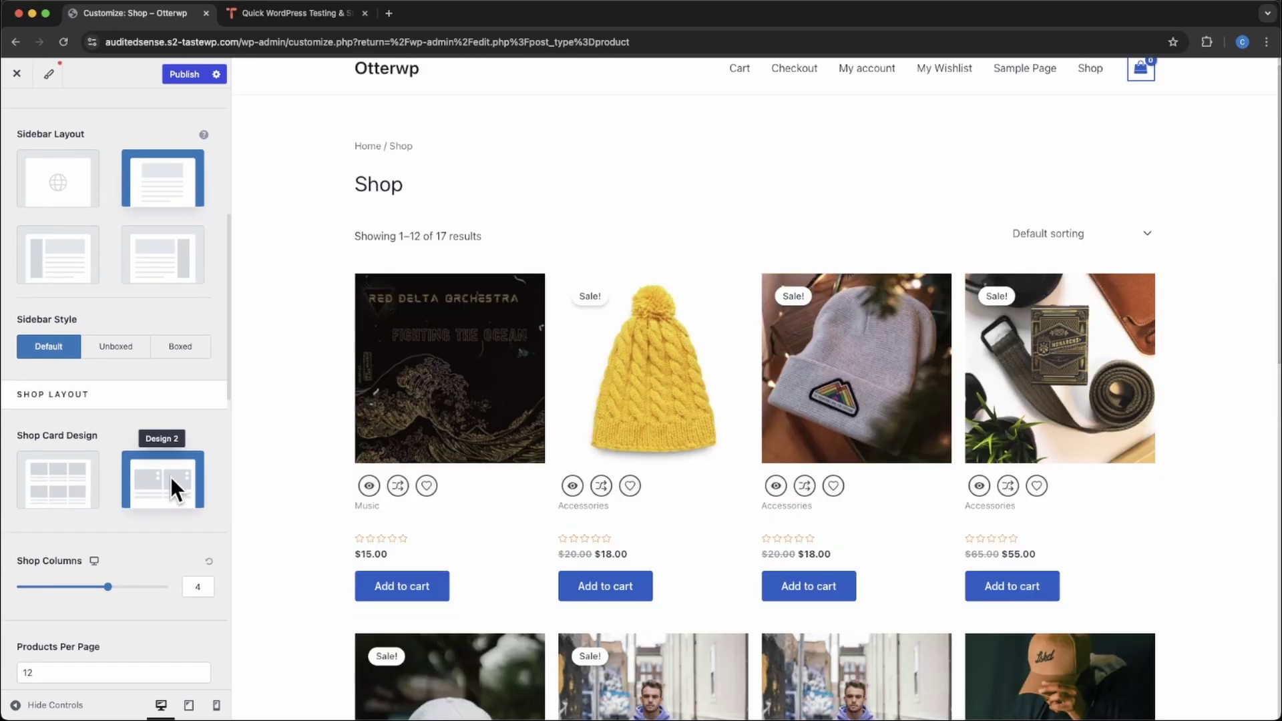
{"action": "mouse_move", "coordinate": [492, 372]}
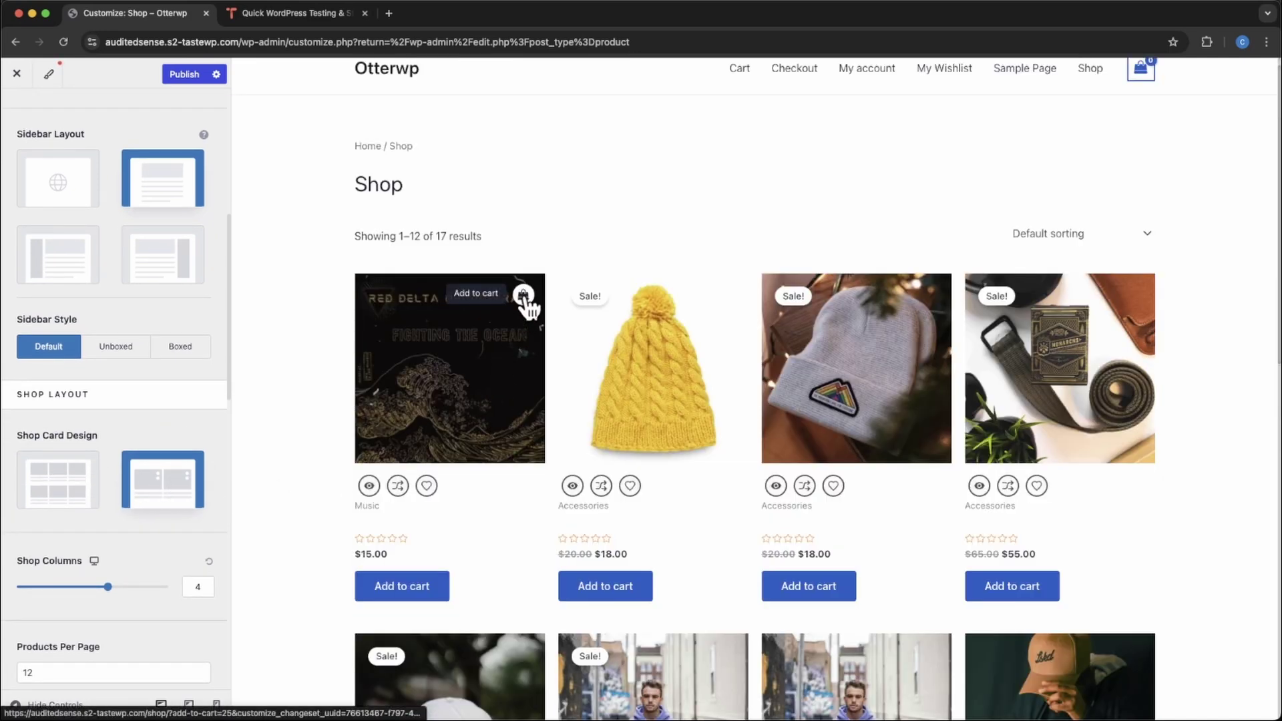
{"action": "left_click", "coordinate": [66, 479]}
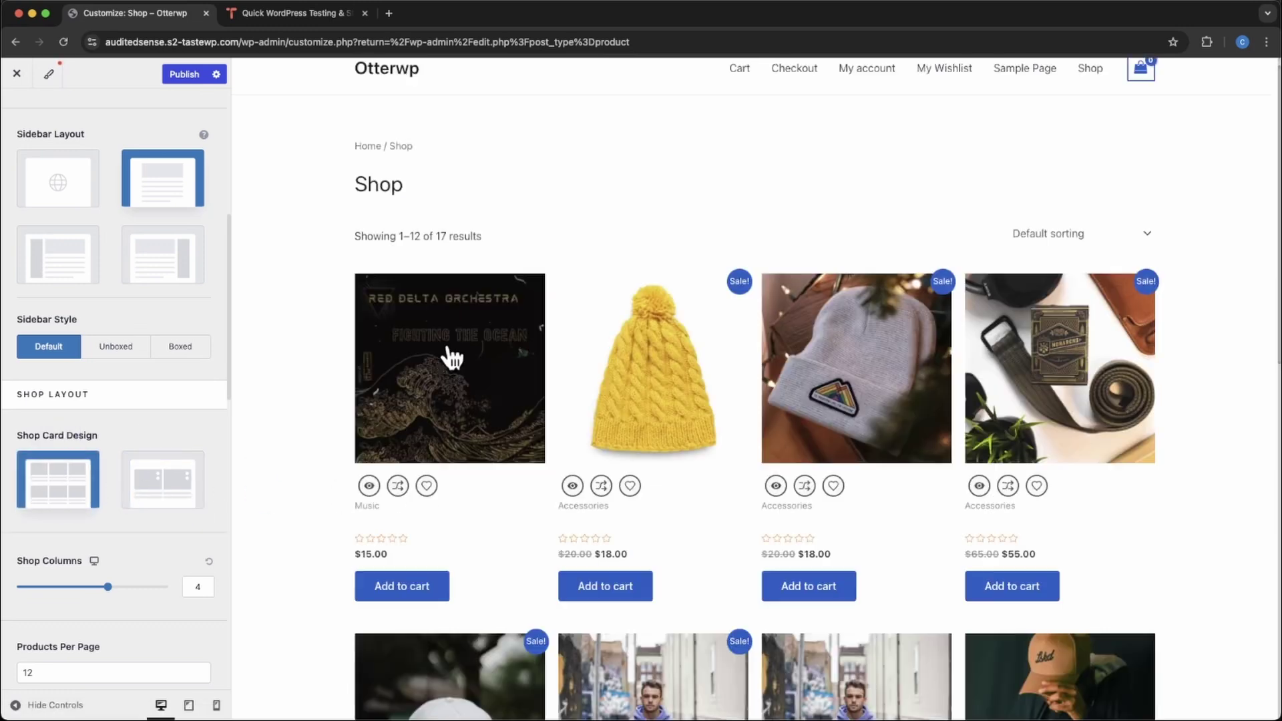
Try 6 and 1 shop columns, then set the grid back to 4 columns.
{"action": "scroll", "coordinate": [167, 527], "scroll_direction": "down", "scroll_amount": 3}
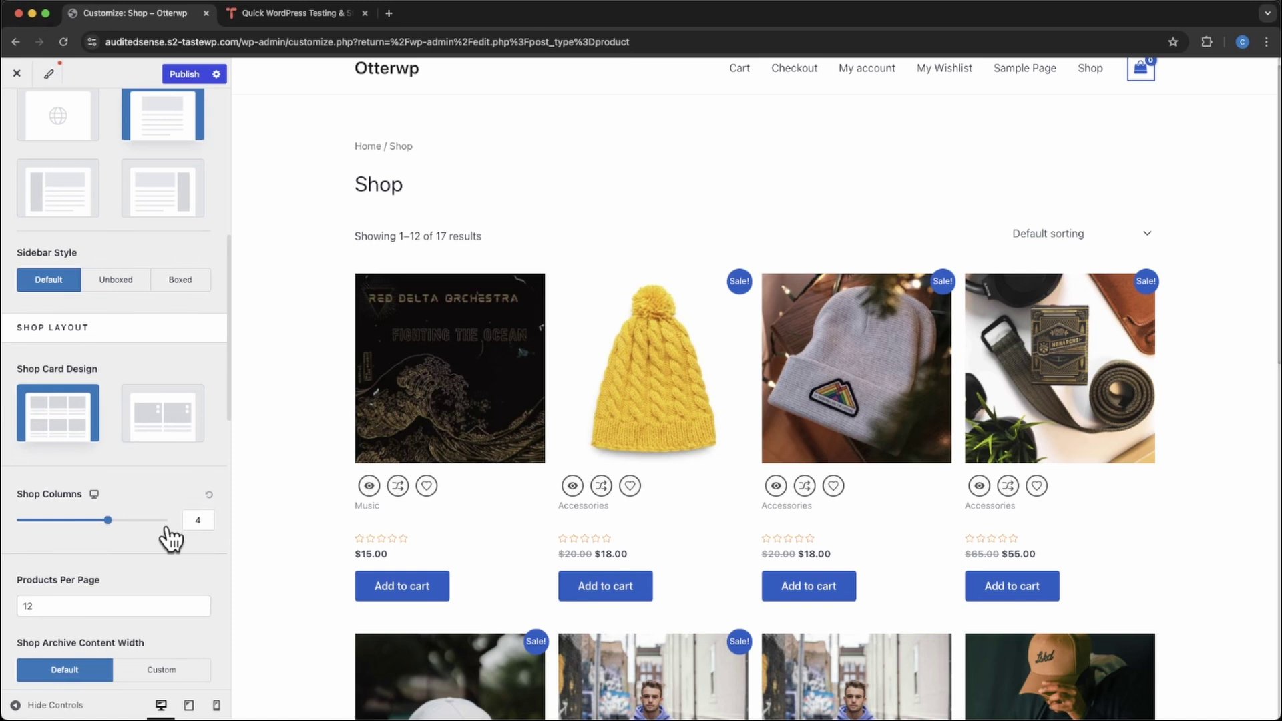
{"action": "scroll", "coordinate": [167, 527], "scroll_direction": "down", "scroll_amount": 2}
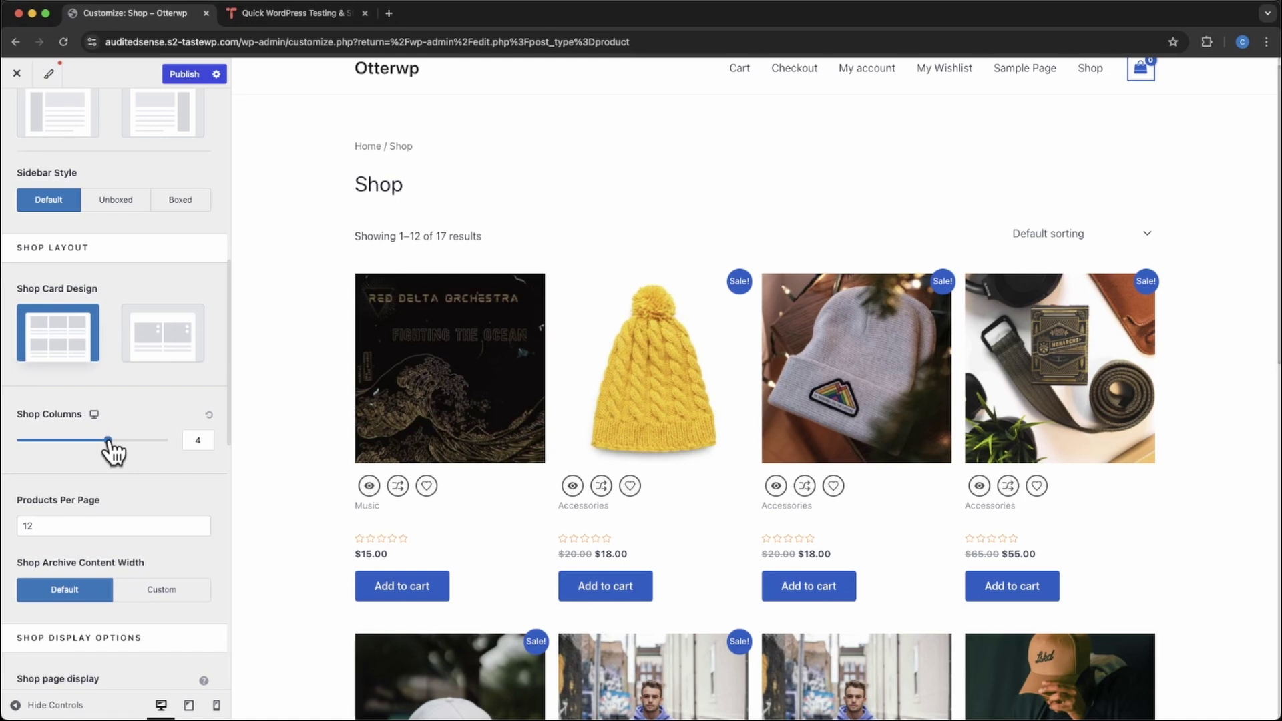
{"action": "left_click_drag", "start_coordinate": [108, 441], "coordinate": [169, 440]}
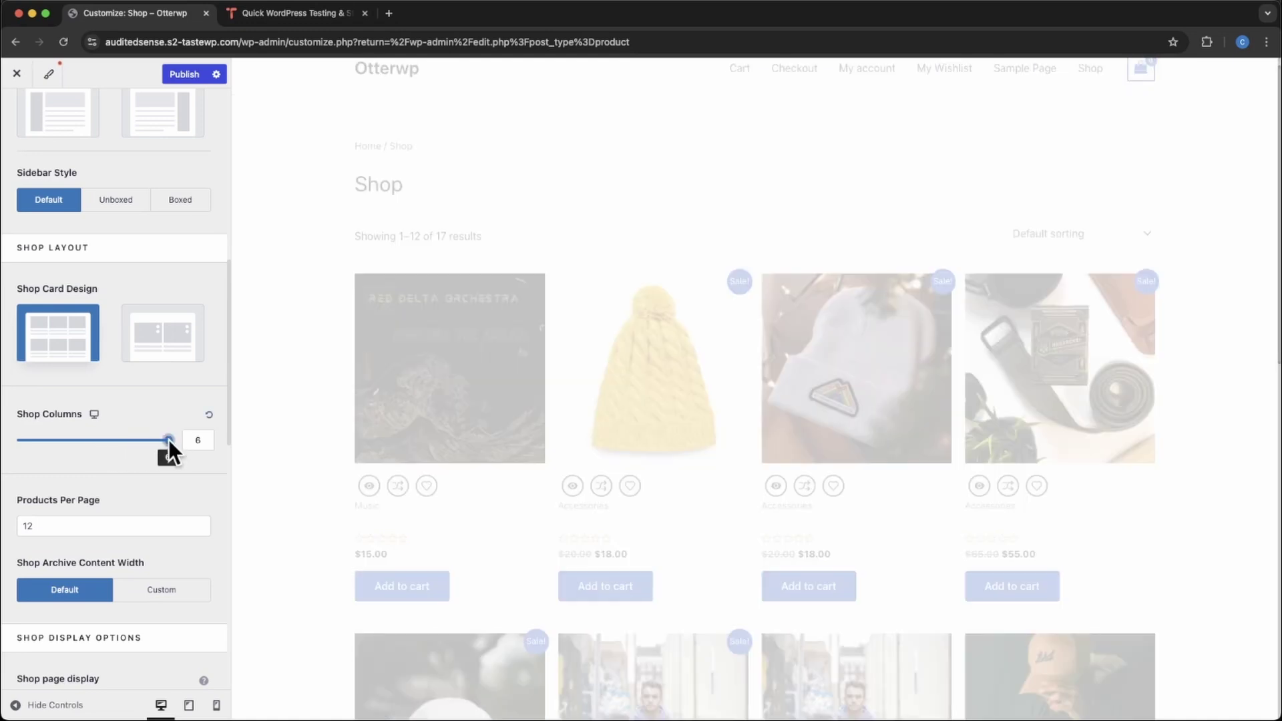
{"action": "left_click", "coordinate": [30, 441]}
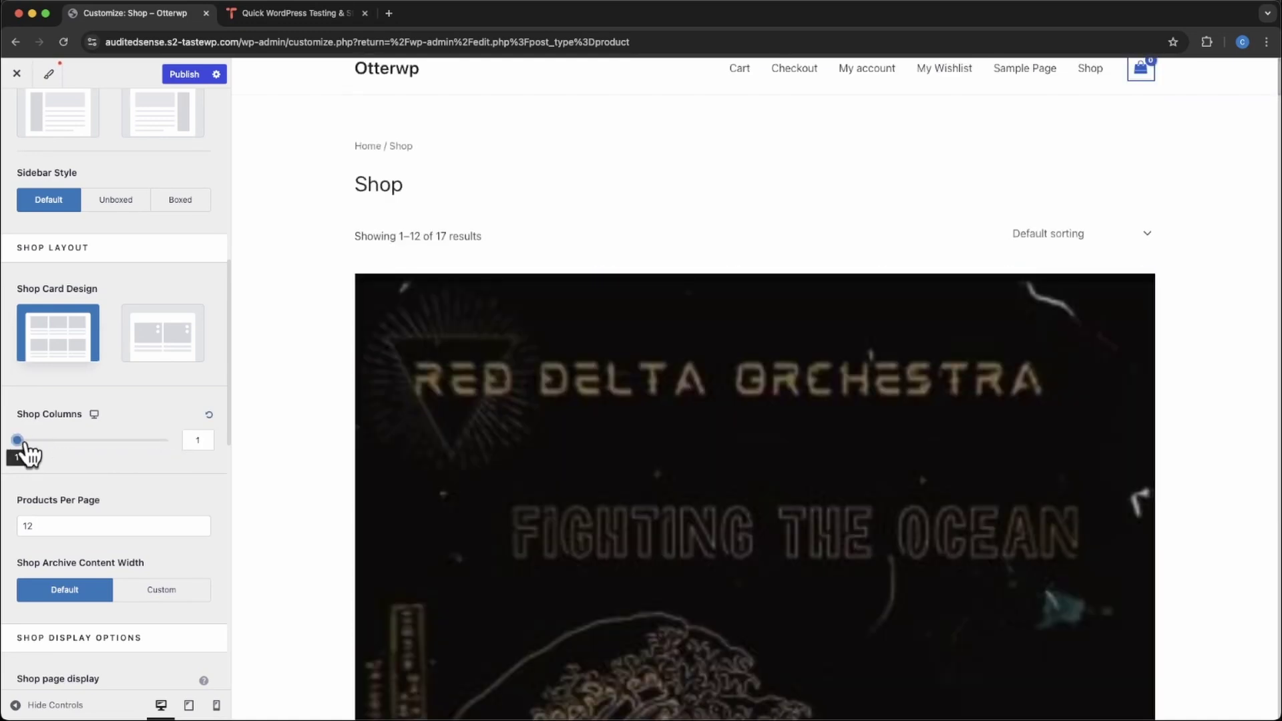
{"action": "left_click_drag", "start_coordinate": [27, 440], "coordinate": [106, 441]}
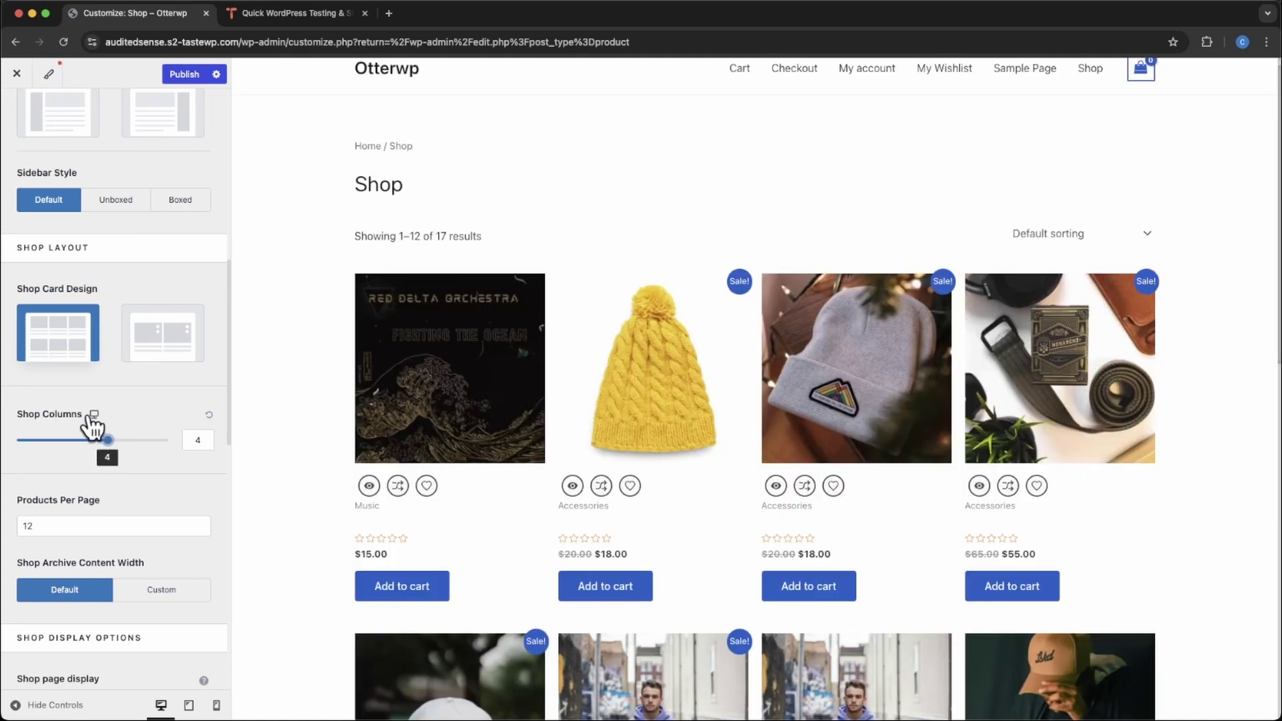
Set Shop Columns to 1 for the mobile layout, then switch the column setting back to desktop.
{"action": "left_click", "coordinate": [95, 415]}
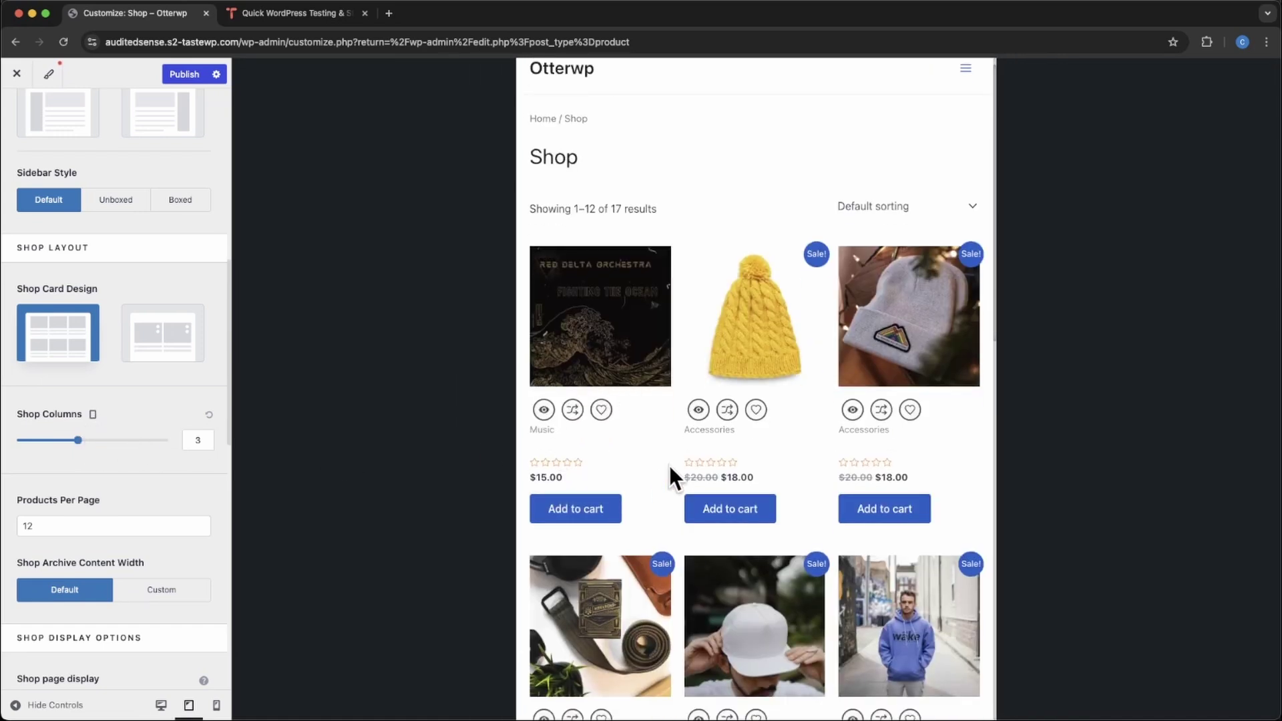
{"action": "left_click", "coordinate": [93, 415]}
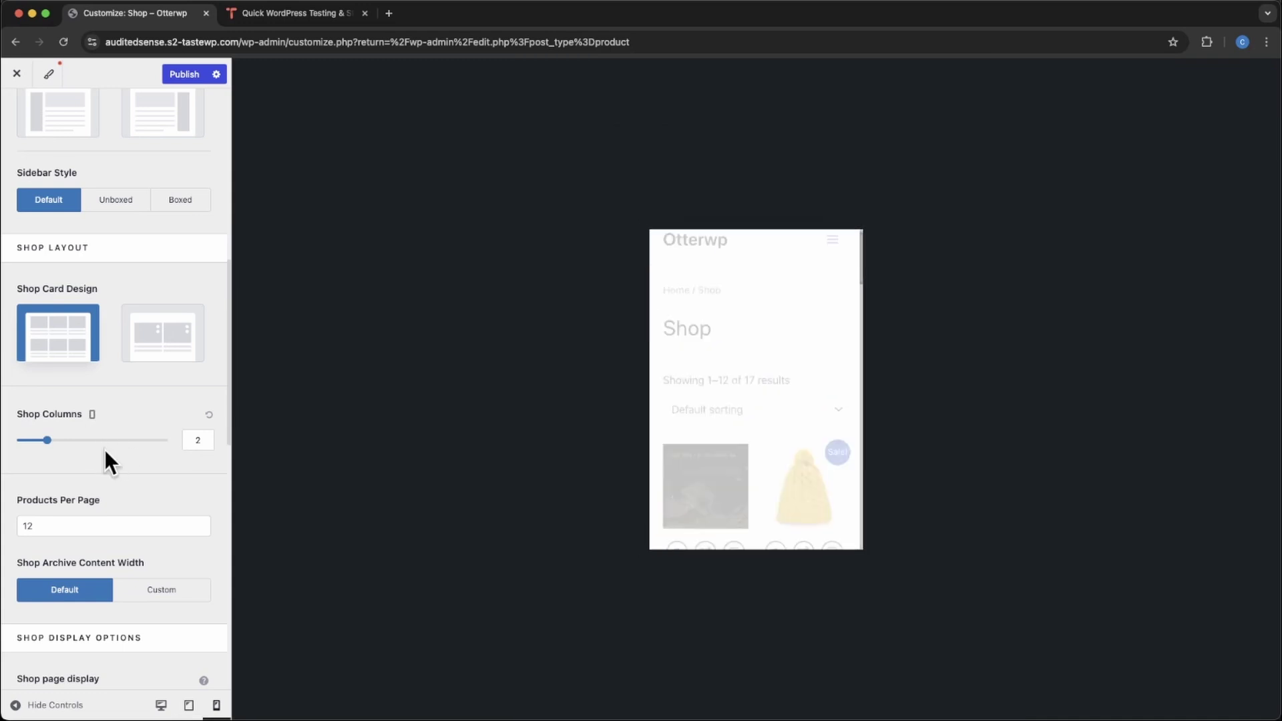
{"action": "scroll", "coordinate": [697, 448], "scroll_direction": "down", "scroll_amount": 2}
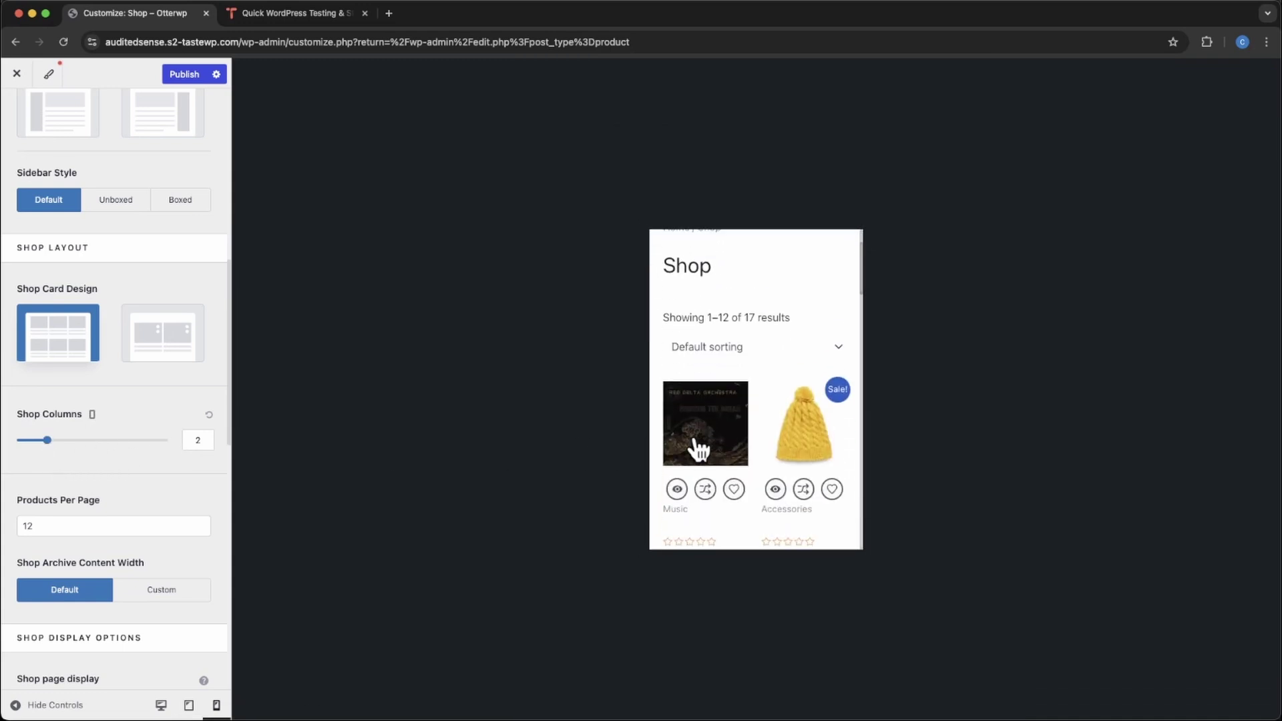
{"action": "scroll", "coordinate": [698, 449], "scroll_direction": "down", "scroll_amount": 2}
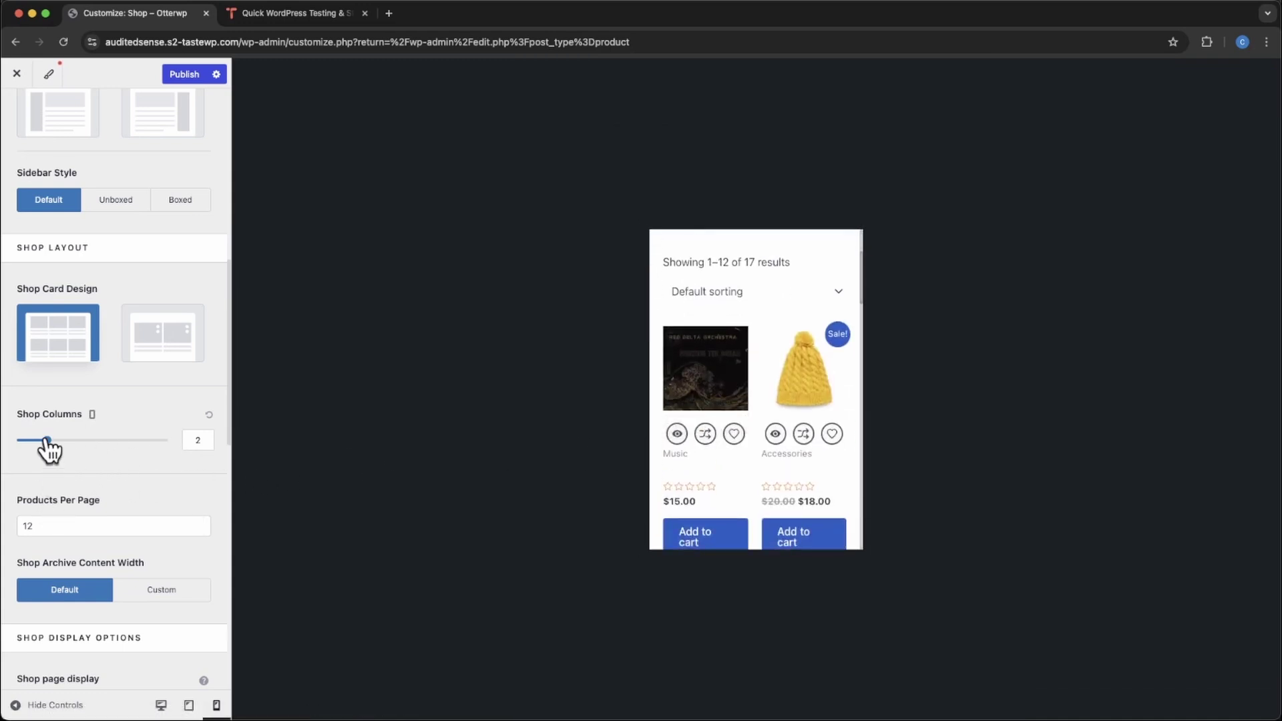
{"action": "left_click_drag", "start_coordinate": [46, 440], "coordinate": [17, 440]}
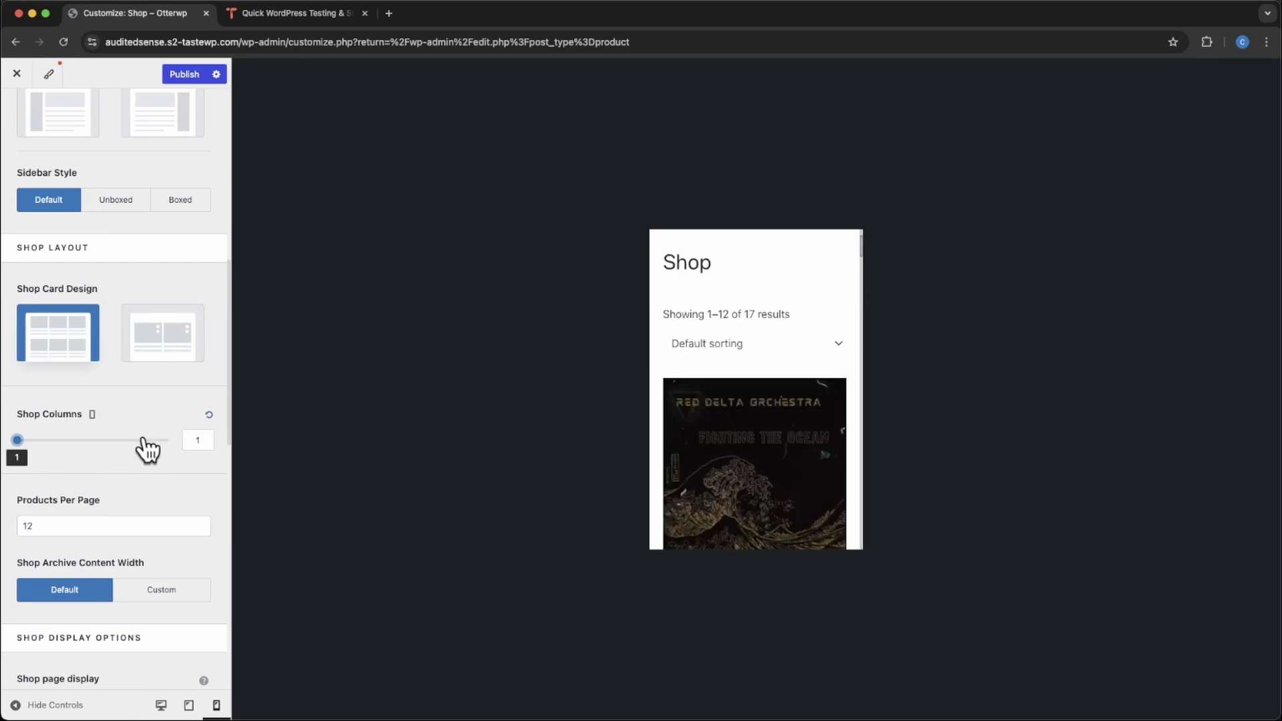
{"action": "scroll", "coordinate": [727, 444], "scroll_direction": "down", "scroll_amount": 8}
{"action": "scroll", "coordinate": [724, 441], "scroll_direction": "down", "scroll_amount": 10}
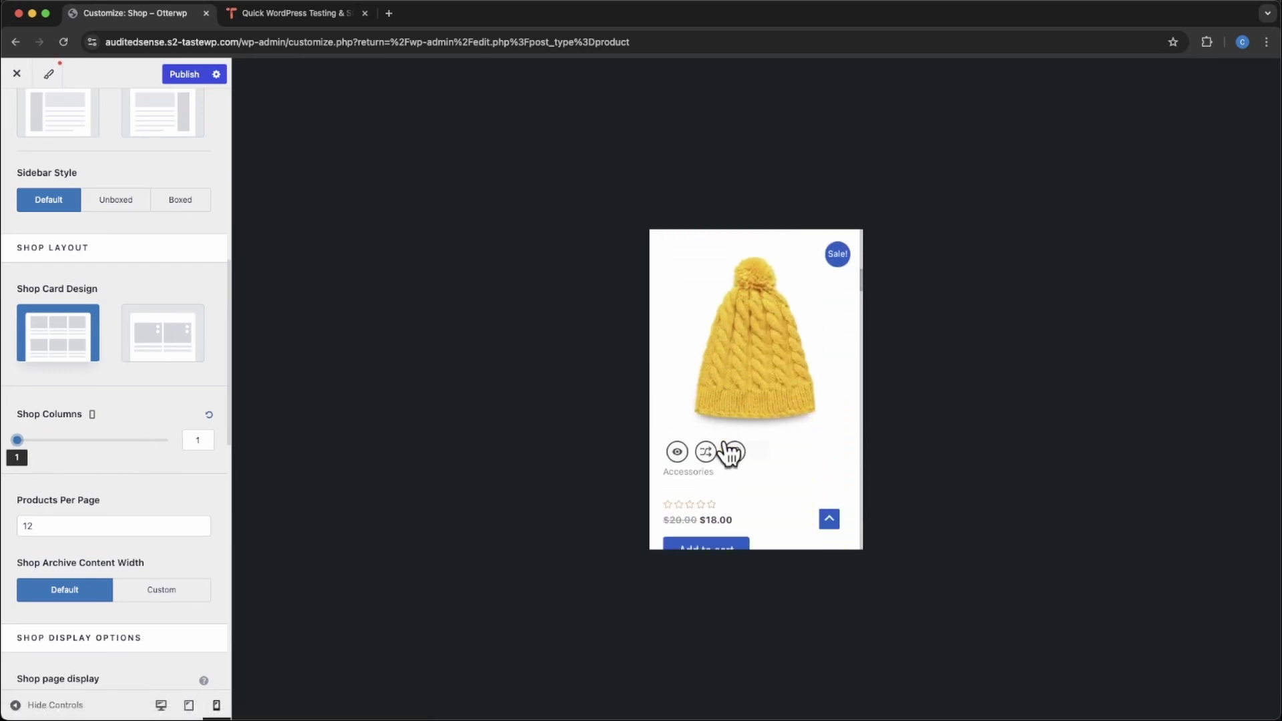
{"action": "scroll", "coordinate": [723, 445], "scroll_direction": "down", "scroll_amount": 3}
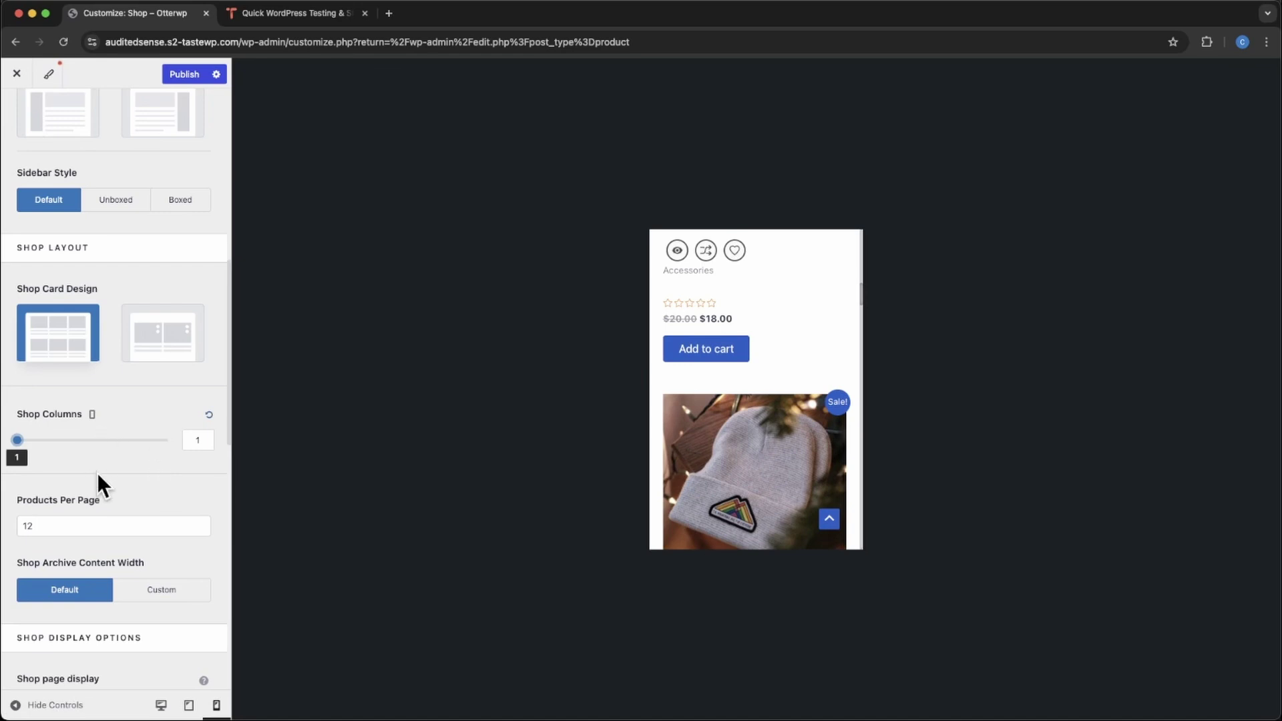
{"action": "scroll", "coordinate": [97, 472], "scroll_direction": "down", "scroll_amount": 1}
{"action": "left_click", "coordinate": [94, 391]}
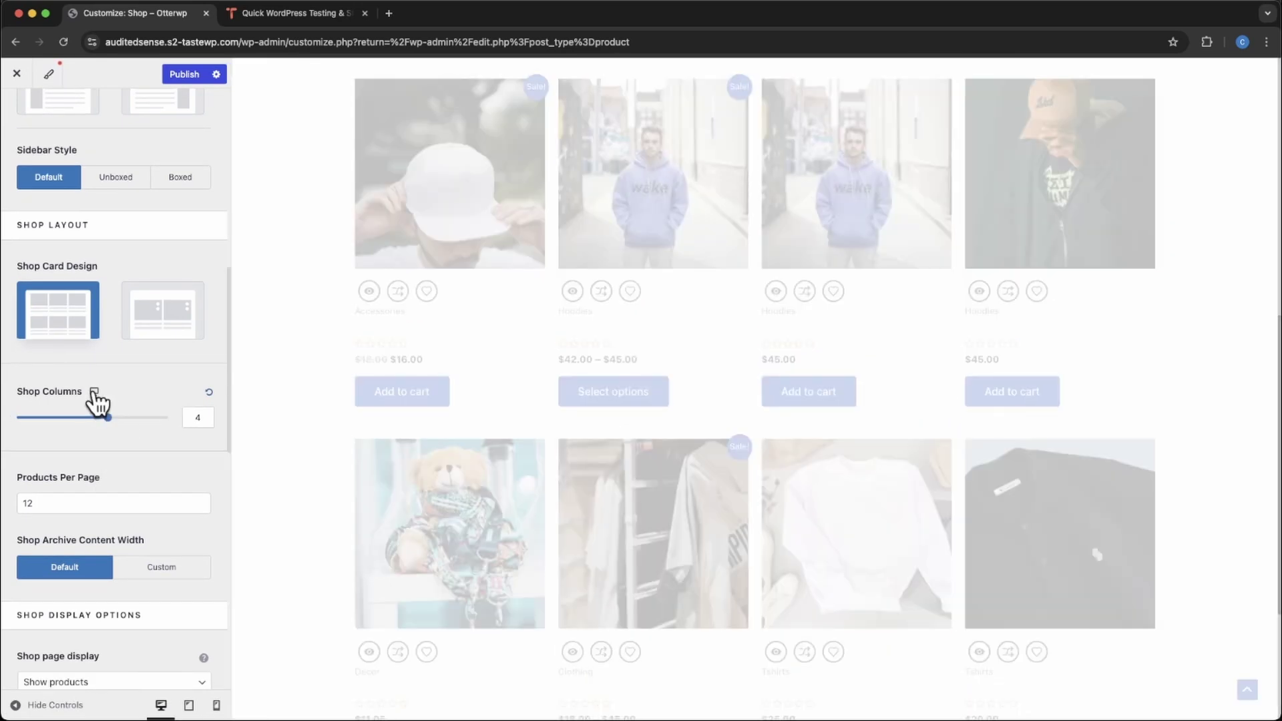
{"action": "scroll", "coordinate": [657, 372], "scroll_direction": "up", "scroll_amount": 2}
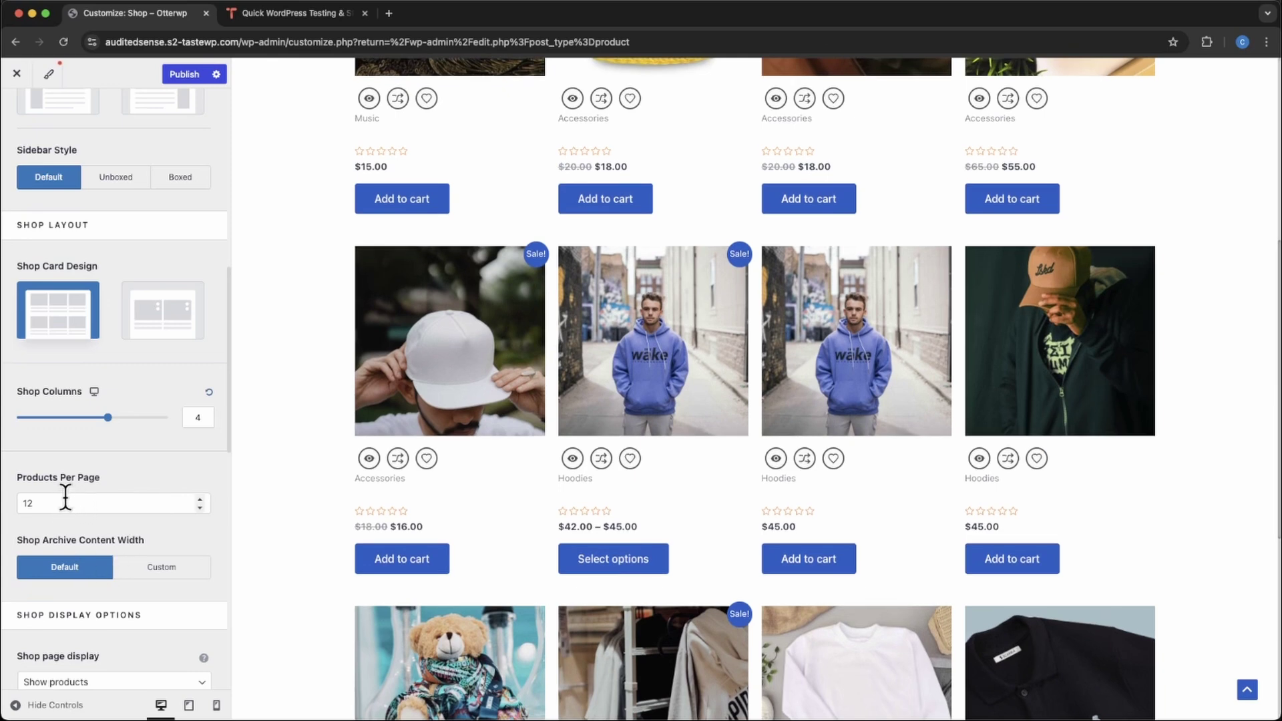
{"action": "scroll", "coordinate": [678, 417], "scroll_direction": "down", "scroll_amount": 6}
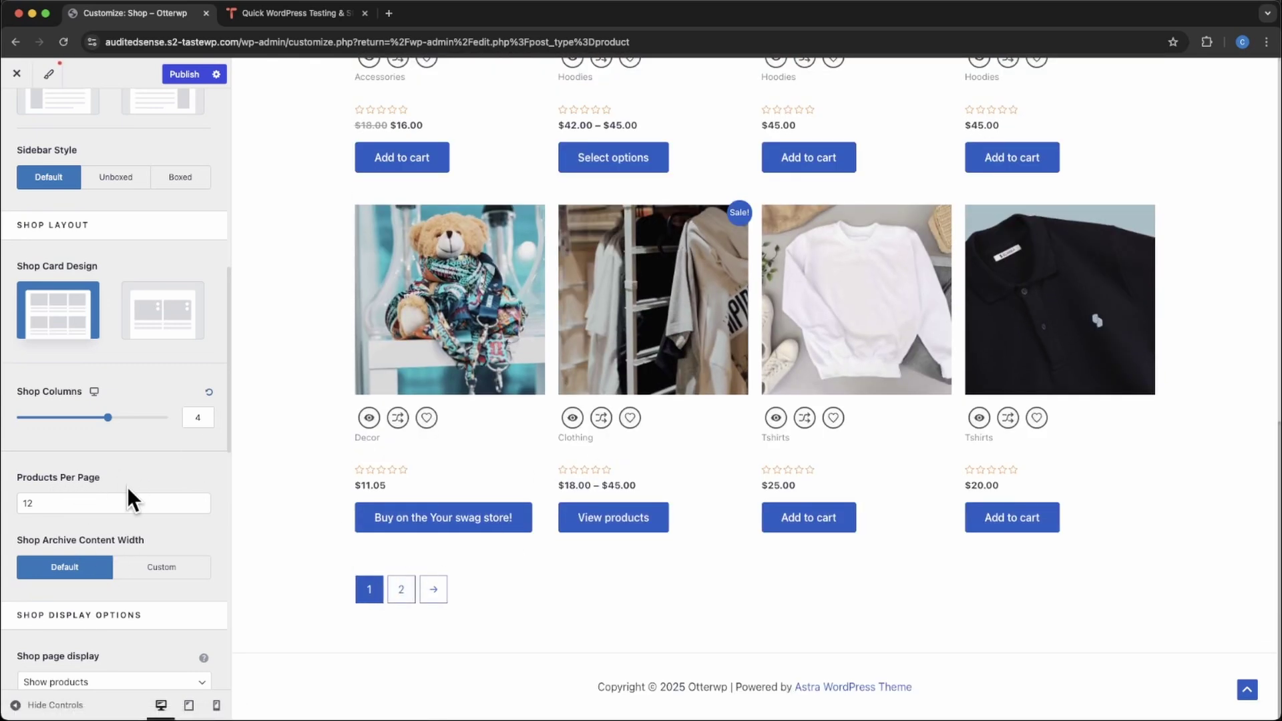
{"action": "left_click", "coordinate": [197, 497]}
{"action": "left_click", "coordinate": [198, 497]}
{"action": "left_click", "coordinate": [198, 496]}
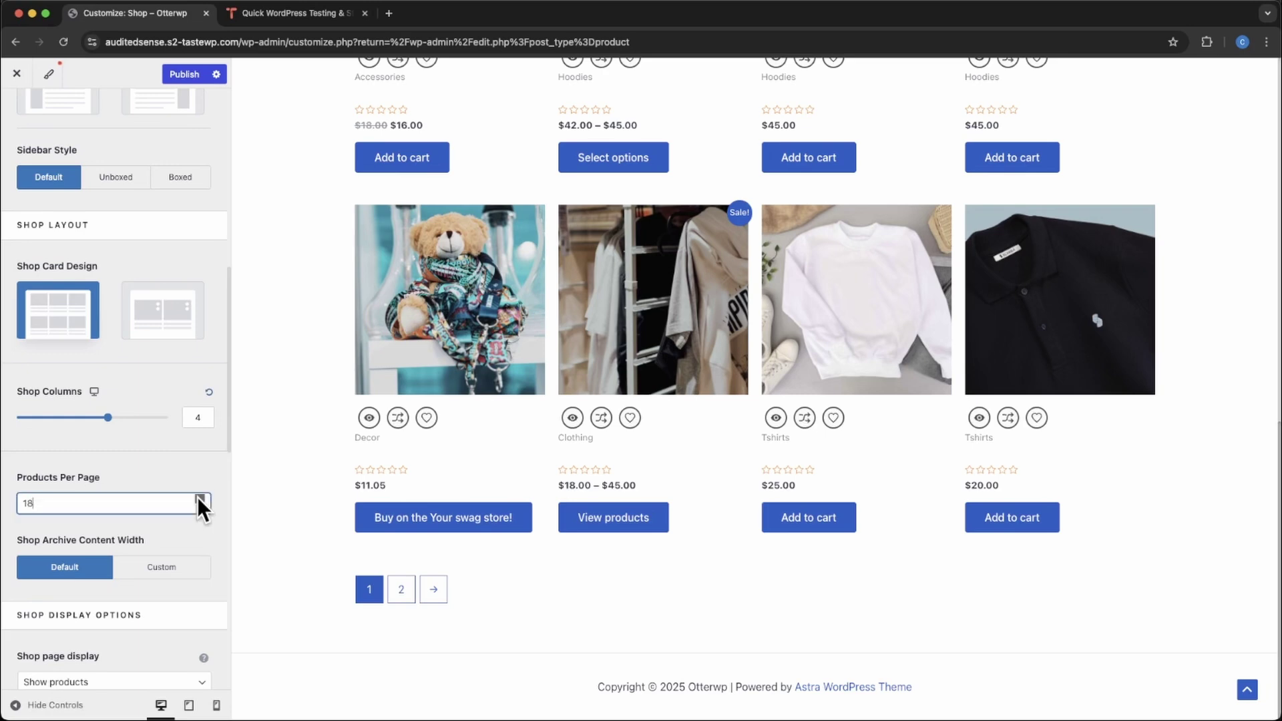
{"action": "left_click", "coordinate": [198, 496]}
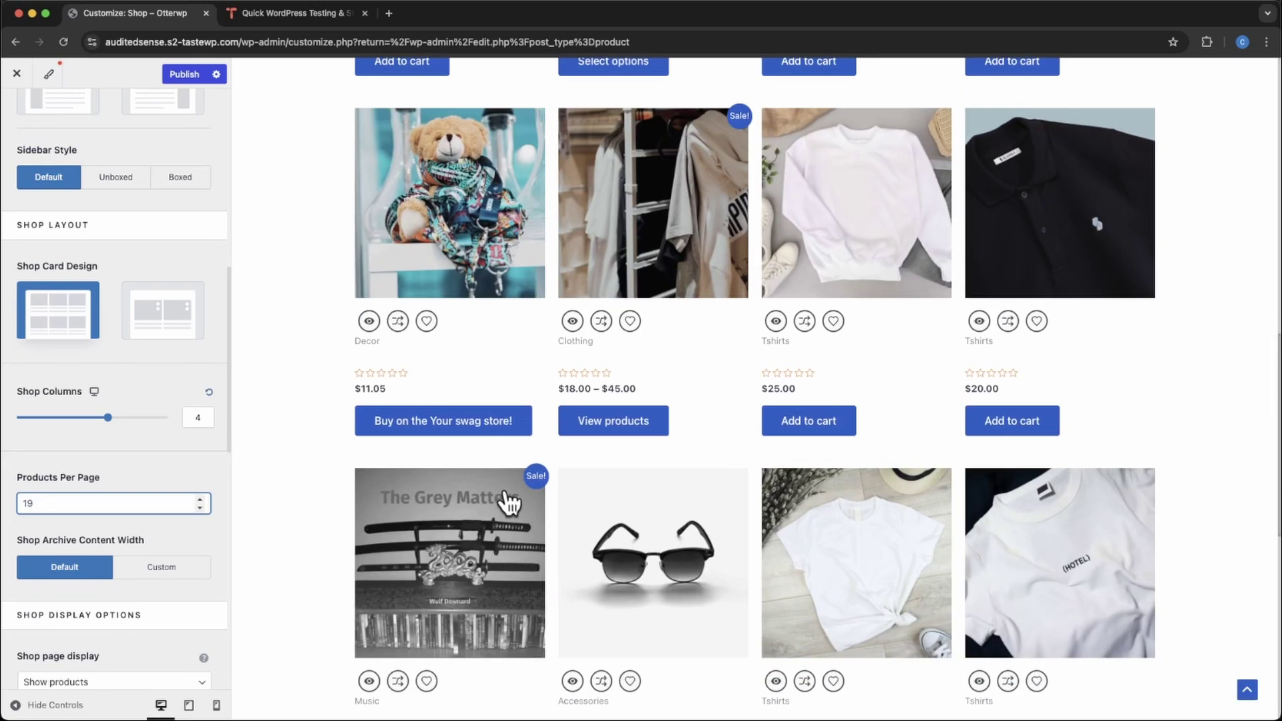
{"action": "scroll", "coordinate": [509, 502], "scroll_direction": "down", "scroll_amount": 9}
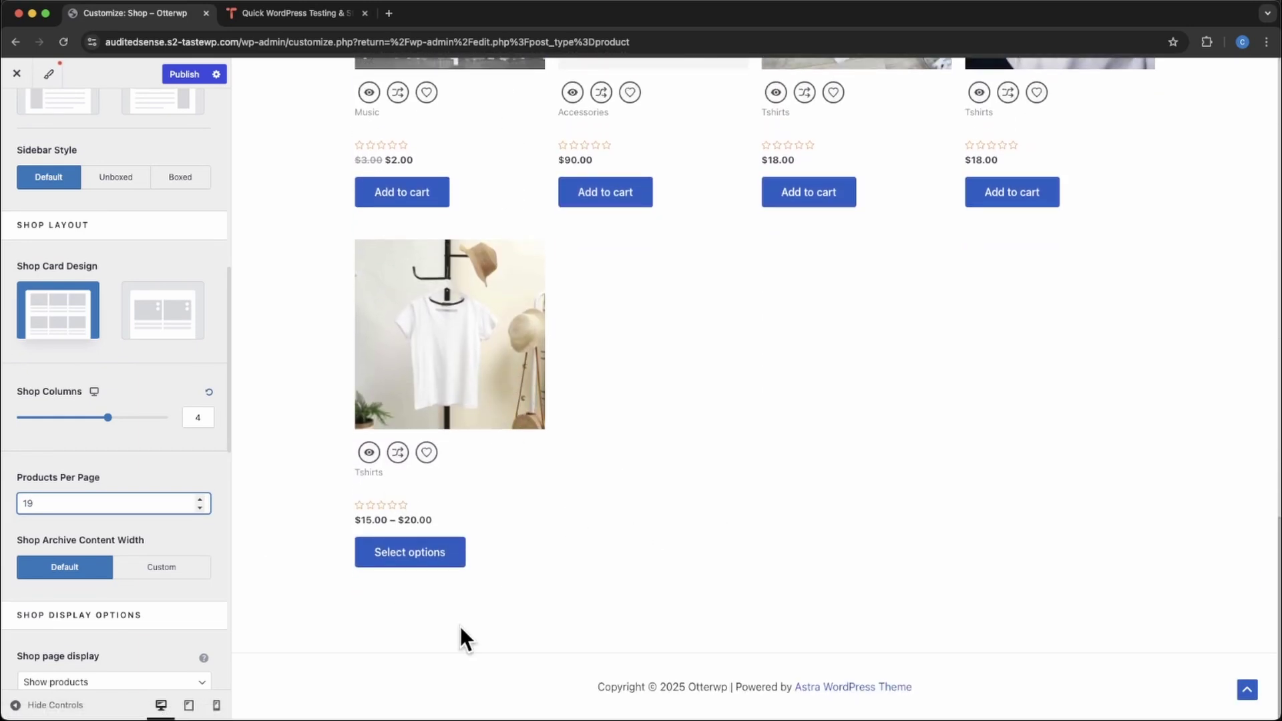
{"action": "left_click", "coordinate": [199, 508]}
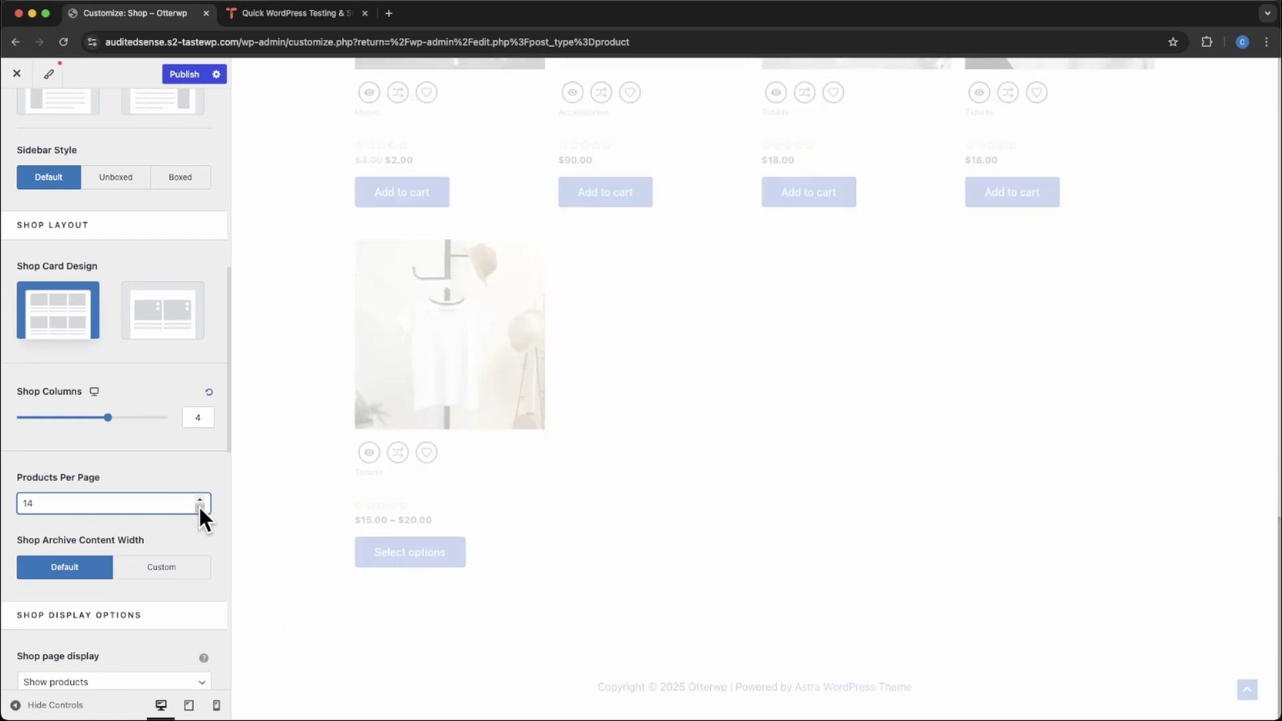
{"action": "left_click", "coordinate": [199, 507]}
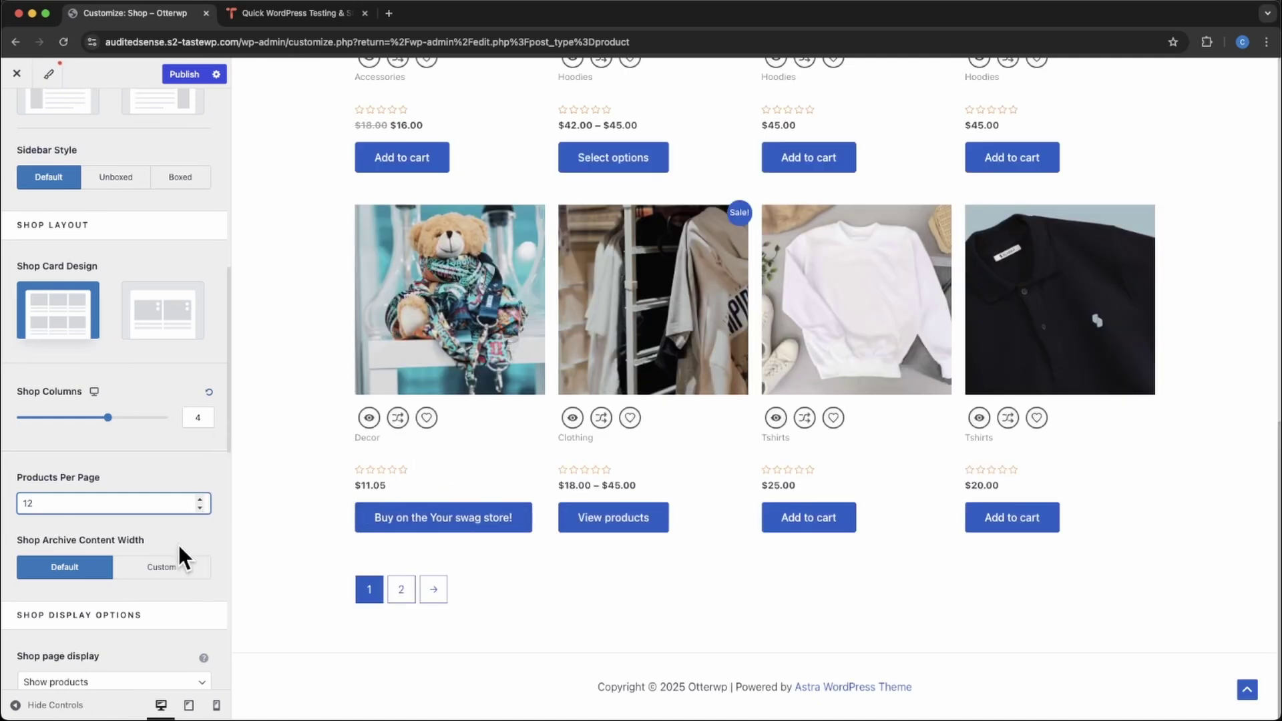
{"action": "scroll", "coordinate": [178, 545], "scroll_direction": "down", "scroll_amount": 2}
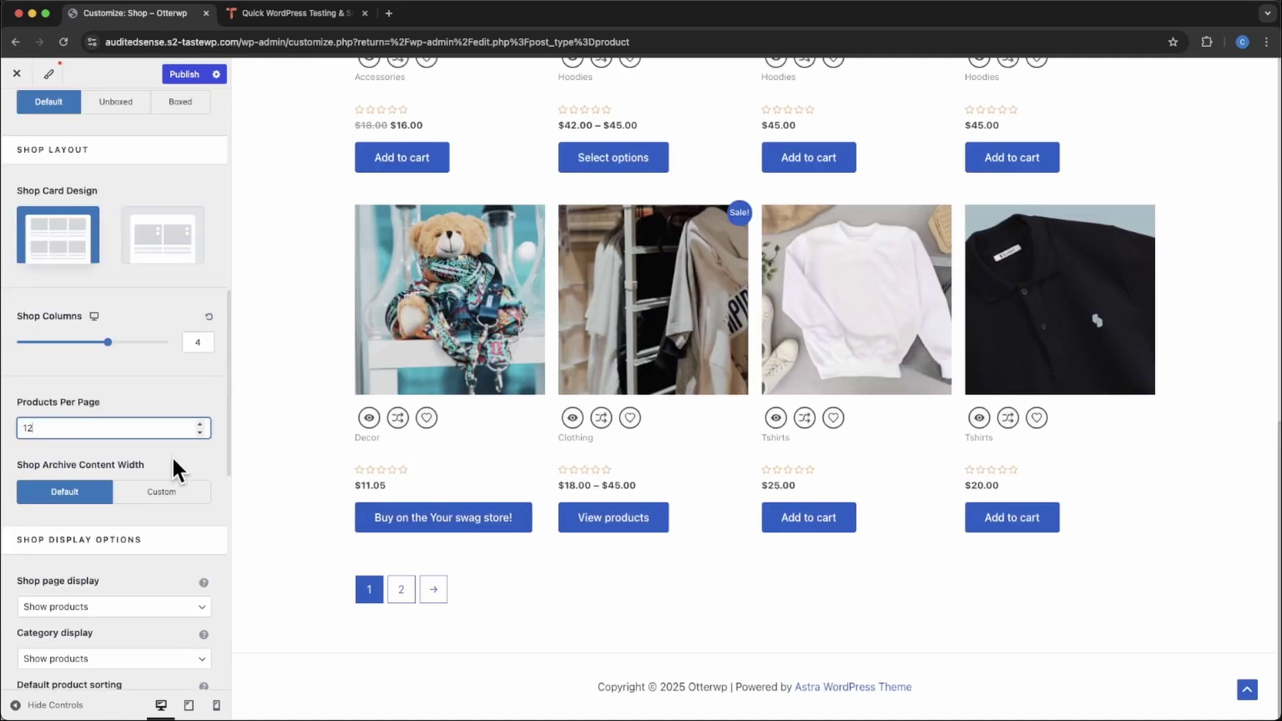
{"action": "left_click", "coordinate": [168, 504]}
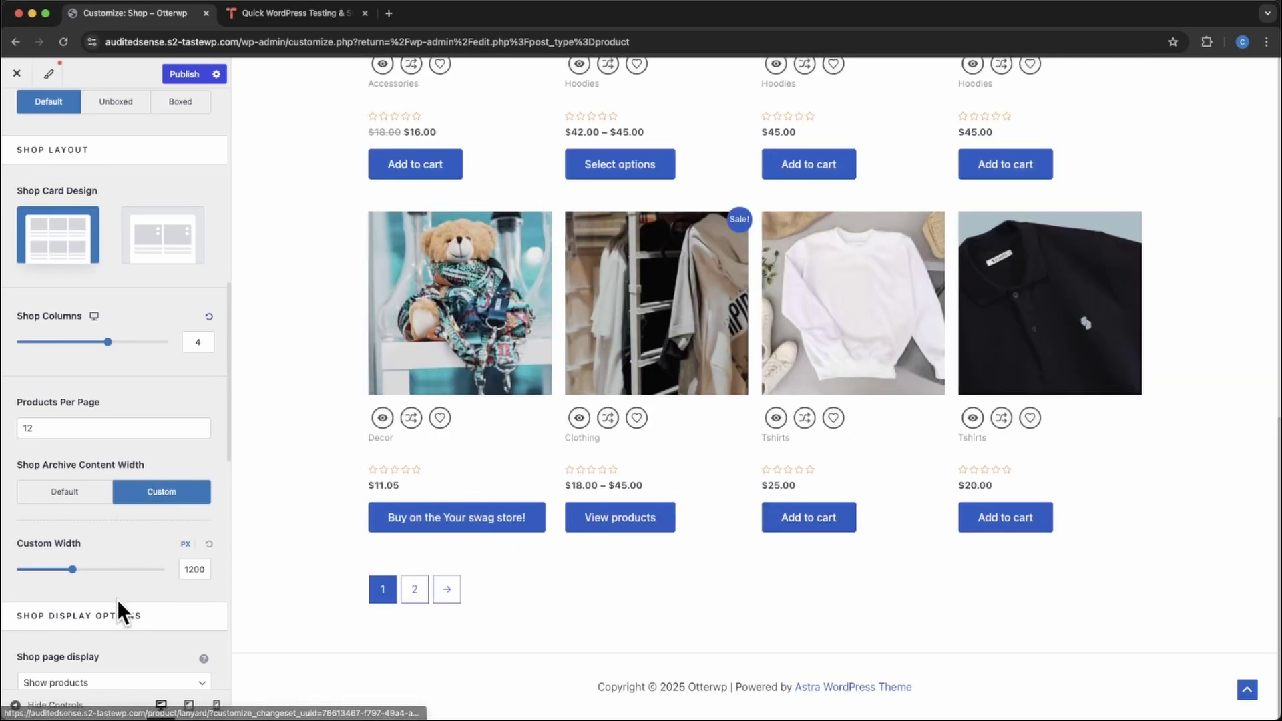
{"action": "mouse_move", "coordinate": [73, 569]}
{"action": "left_mouse_down"}
{"action": "mouse_move", "coordinate": [132, 573]}
{"action": "mouse_move", "coordinate": [41, 573]}
{"action": "mouse_move", "coordinate": [100, 576]}
{"action": "mouse_move", "coordinate": [78, 573]}
{"action": "left_mouse_up"}
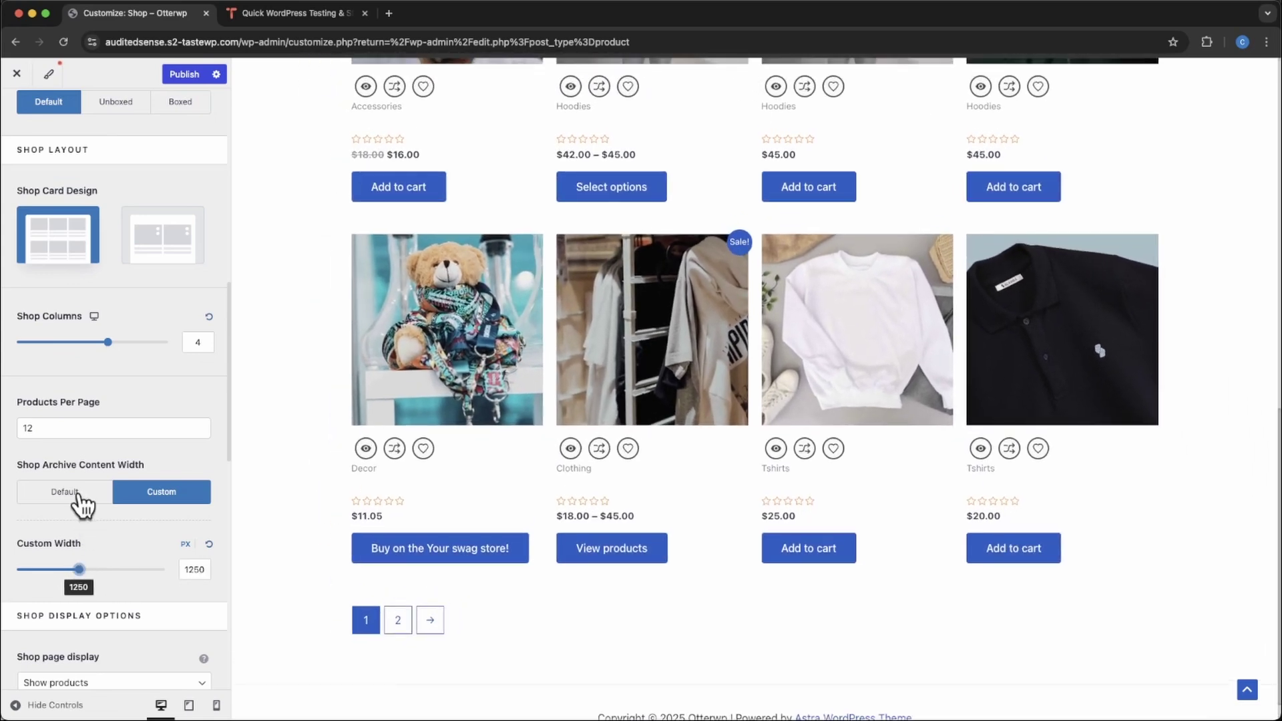
{"action": "left_click", "coordinate": [80, 499]}
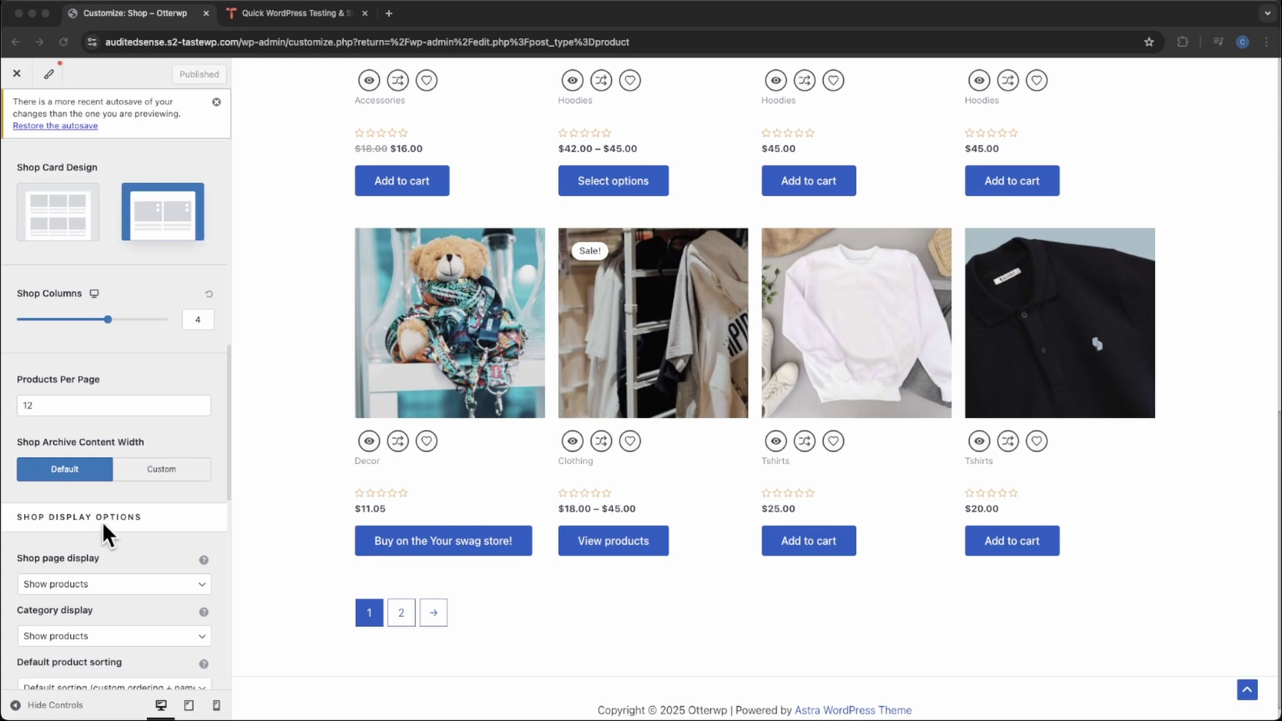
{"action": "left_click", "coordinate": [114, 582]}
{"action": "left_click", "coordinate": [115, 583]}
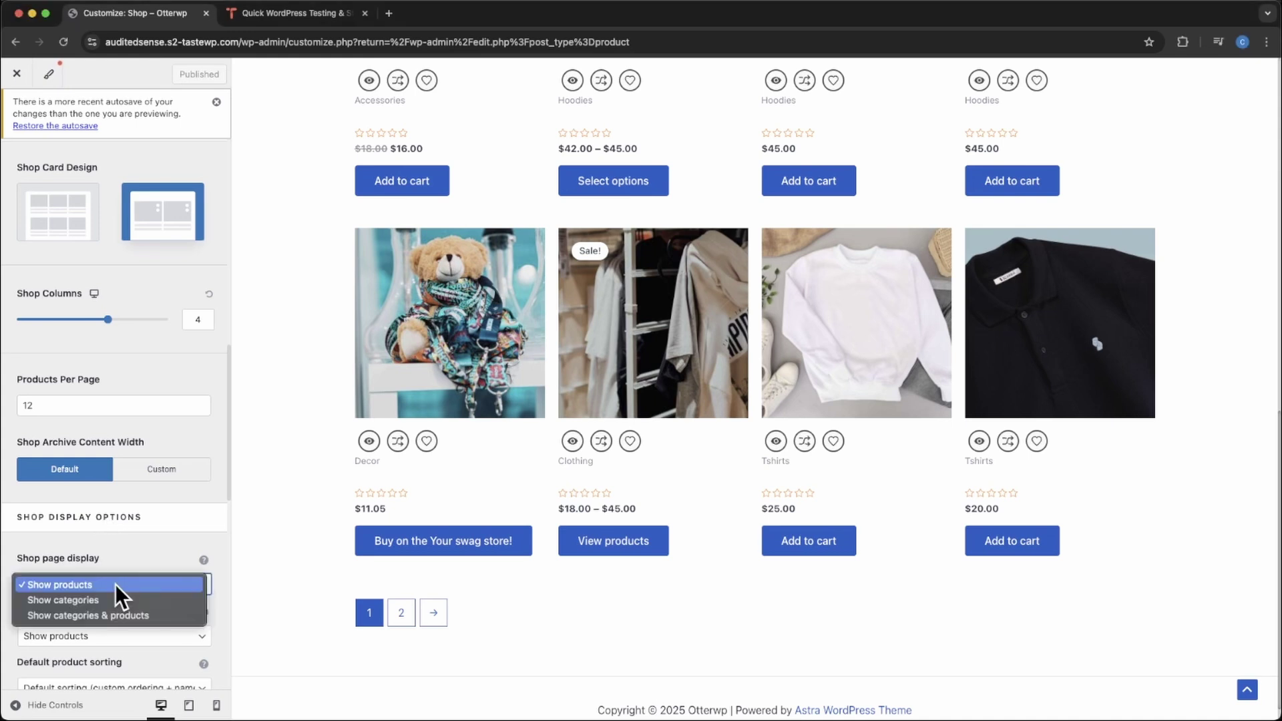
{"action": "left_click", "coordinate": [98, 598]}
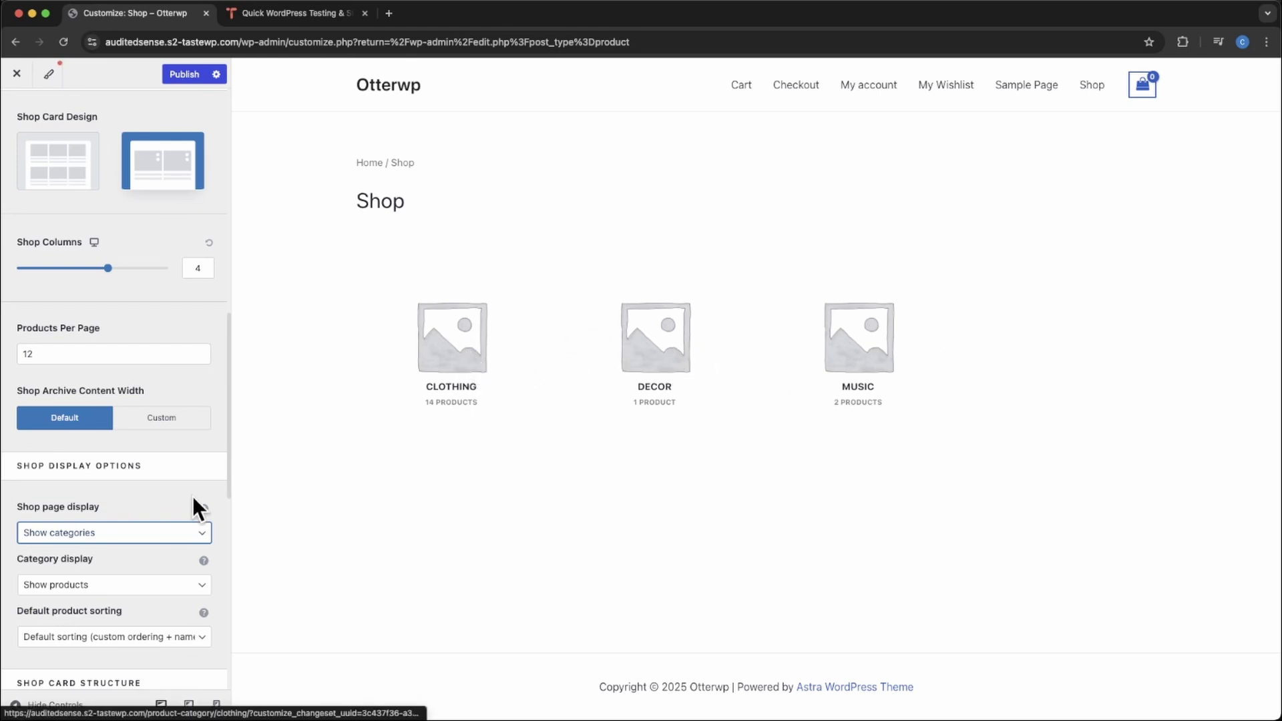
{"action": "left_click", "coordinate": [163, 535]}
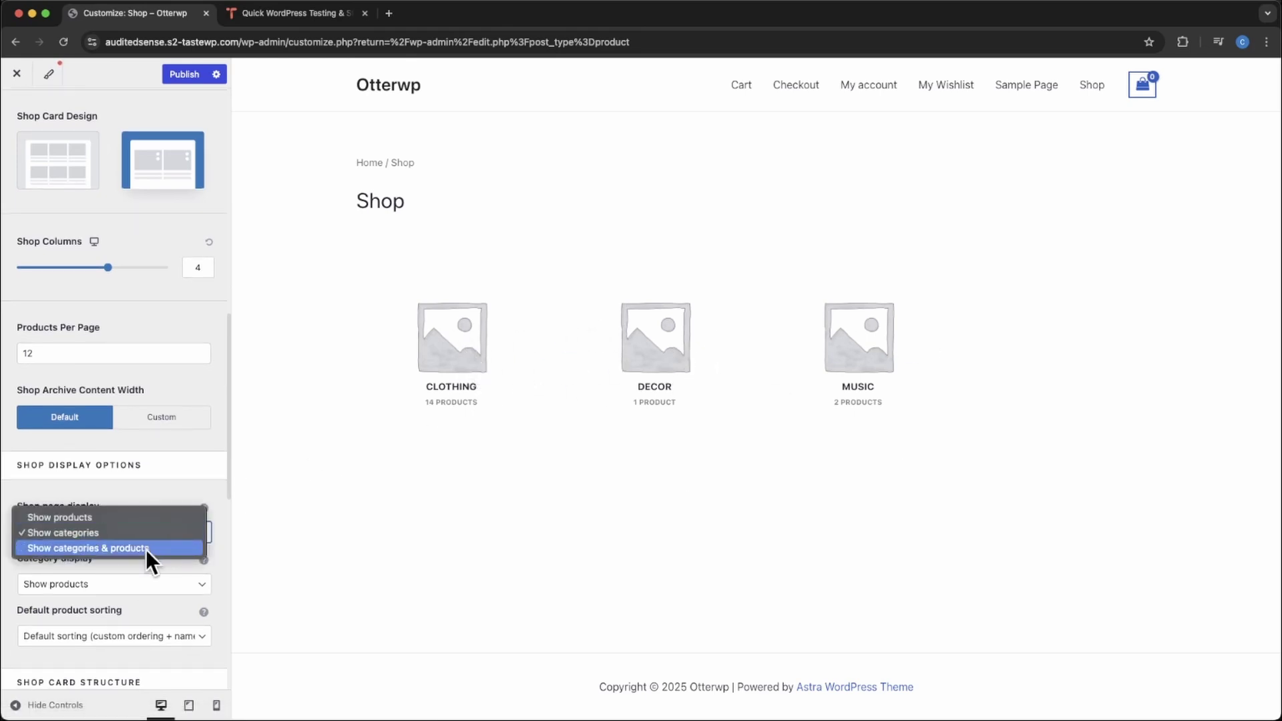
{"action": "left_click", "coordinate": [146, 550]}
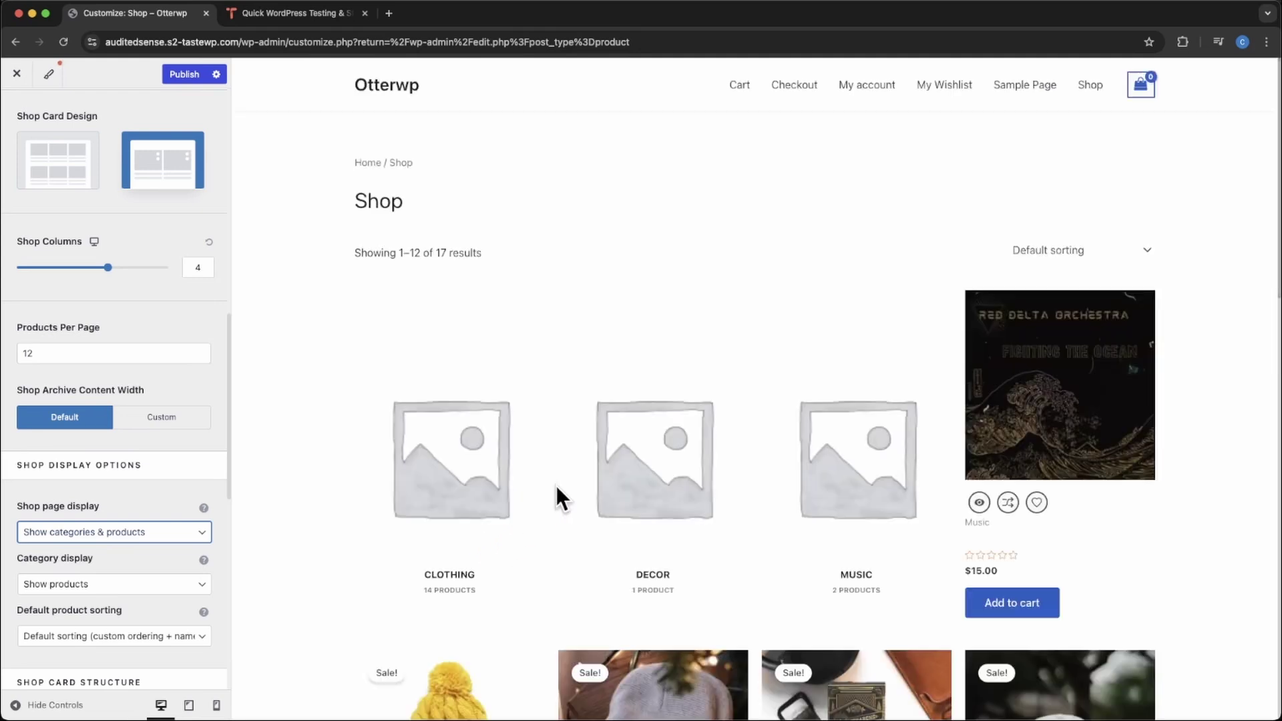
{"action": "scroll", "coordinate": [605, 505], "scroll_direction": "down", "scroll_amount": 3}
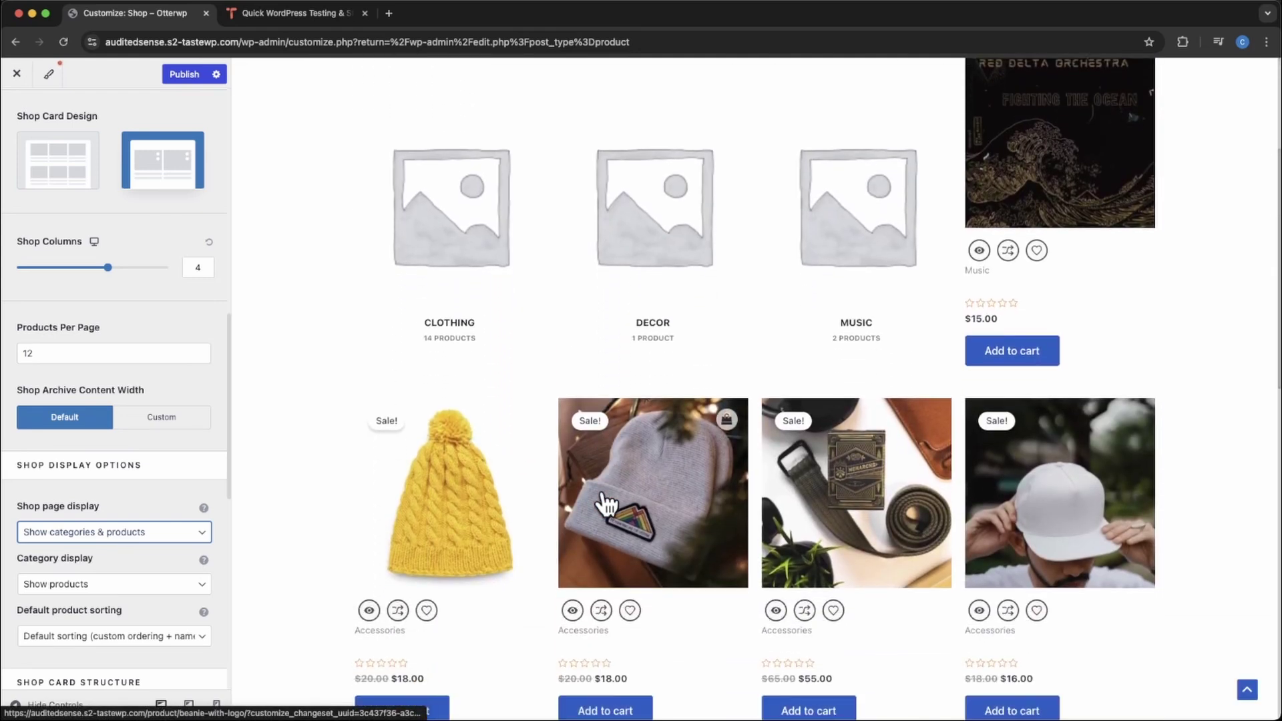
{"action": "left_click", "coordinate": [162, 535]}
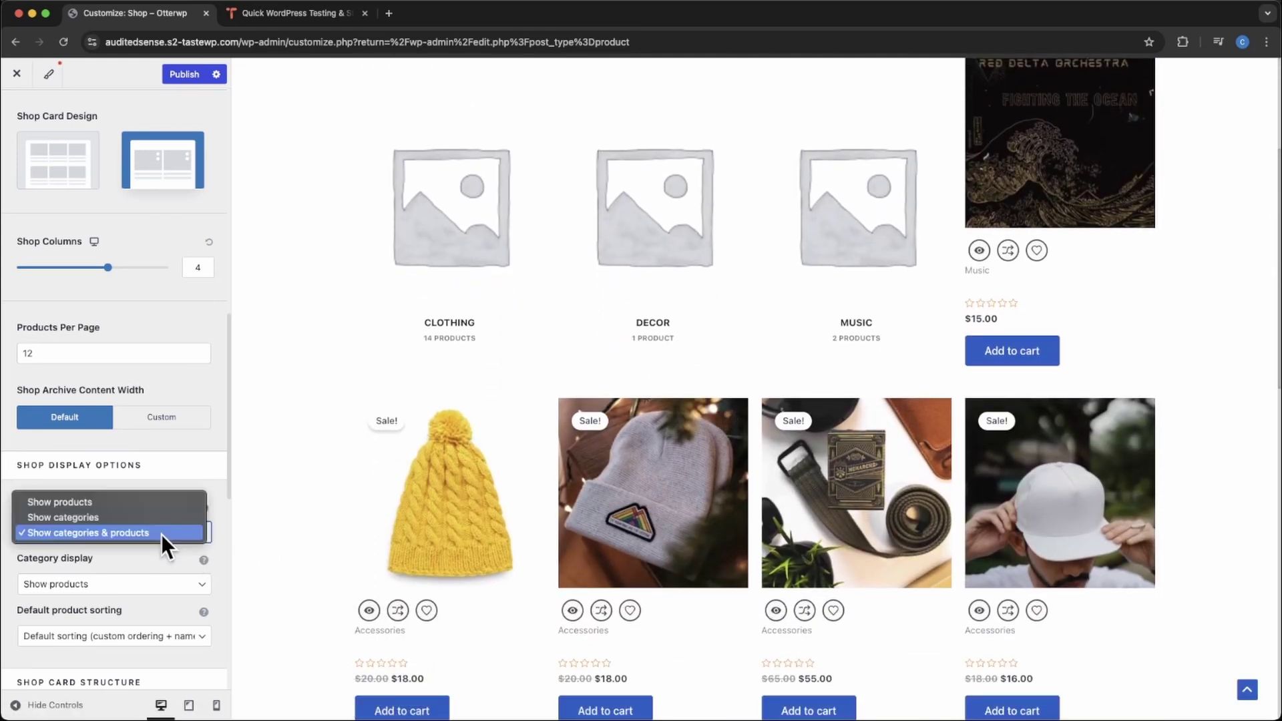
{"action": "left_click", "coordinate": [85, 499]}
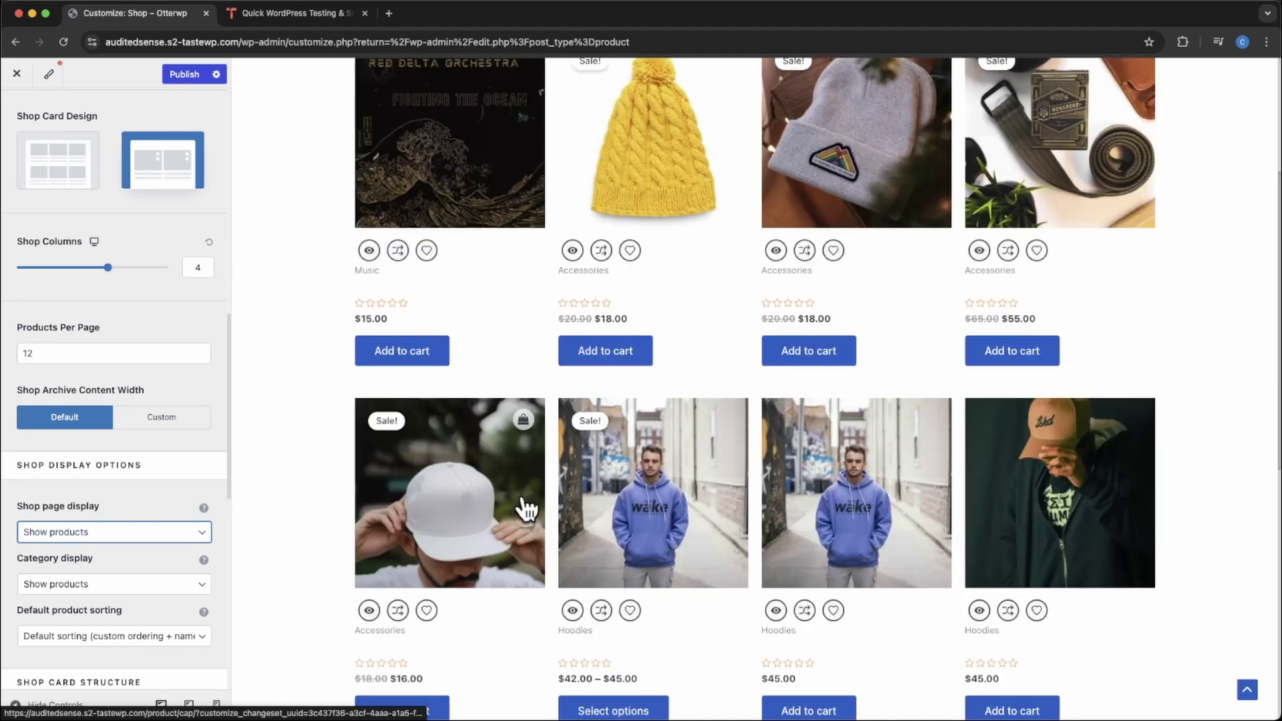
{"action": "scroll", "coordinate": [125, 587], "scroll_direction": "down", "scroll_amount": 2}
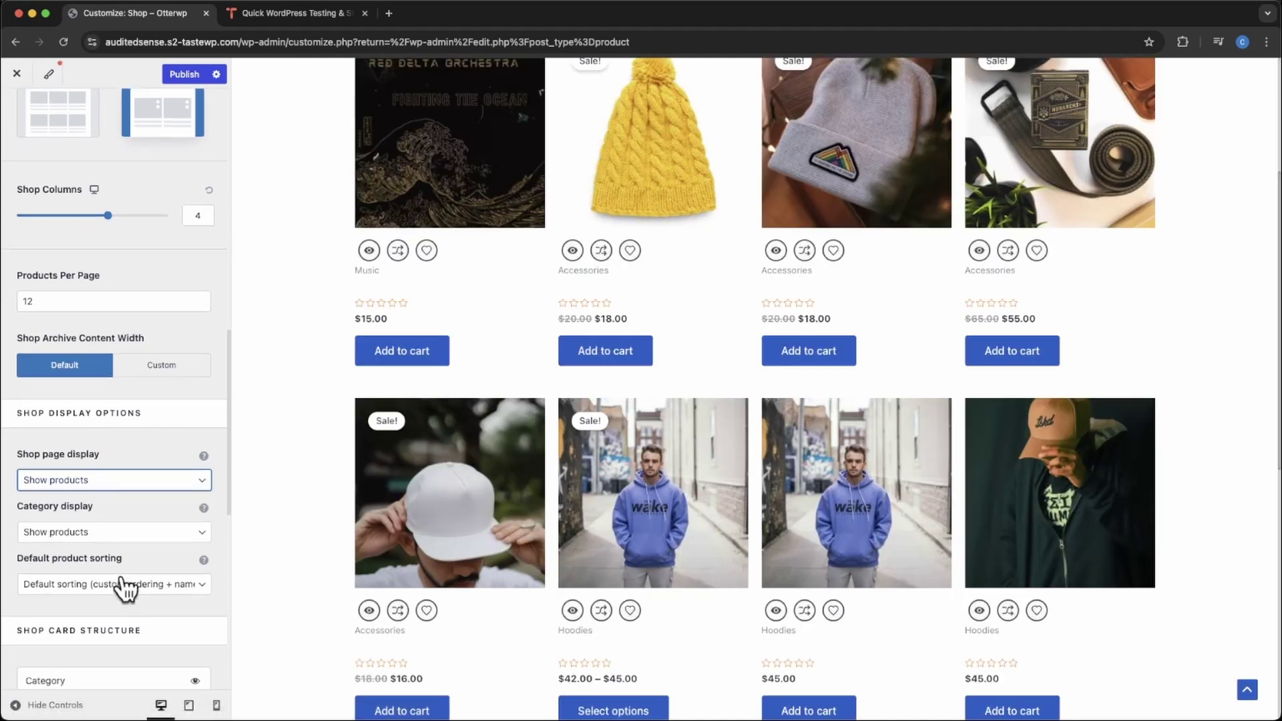
{"action": "left_click_drag", "start_coordinate": [92, 507], "coordinate": [69, 504]}
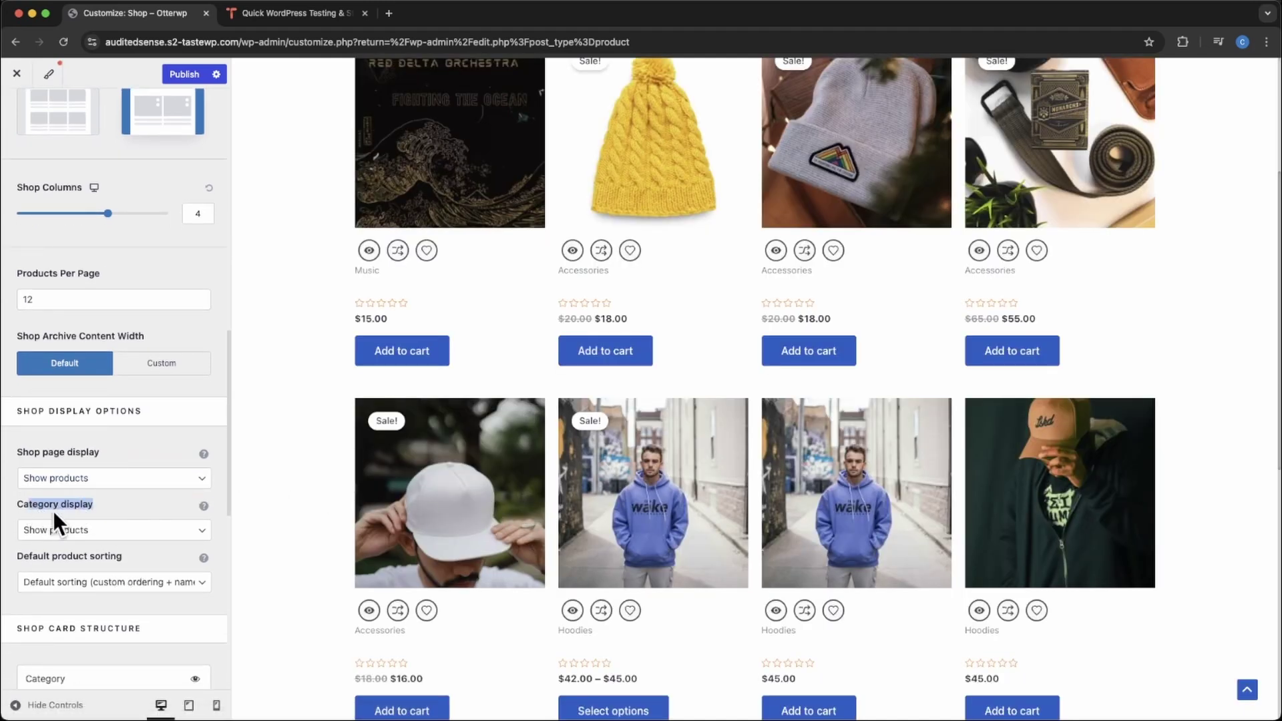
{"action": "left_click", "coordinate": [126, 528]}
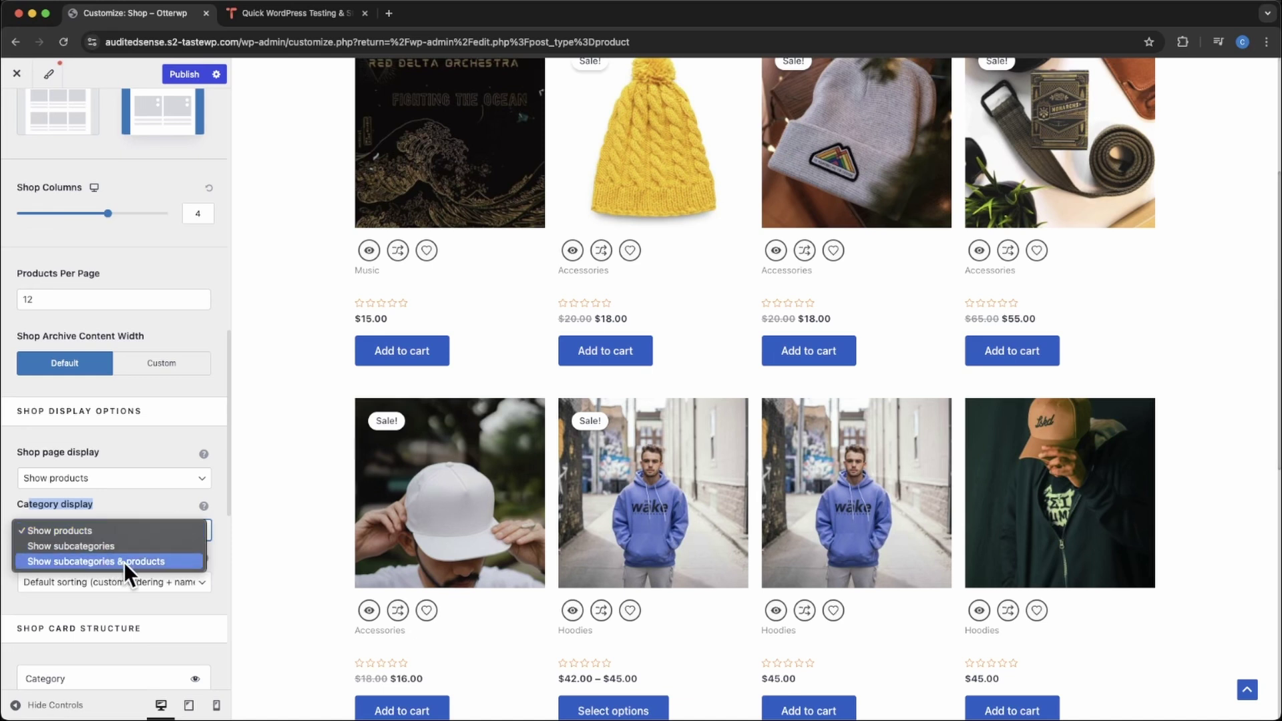
{"action": "left_click", "coordinate": [134, 503]}
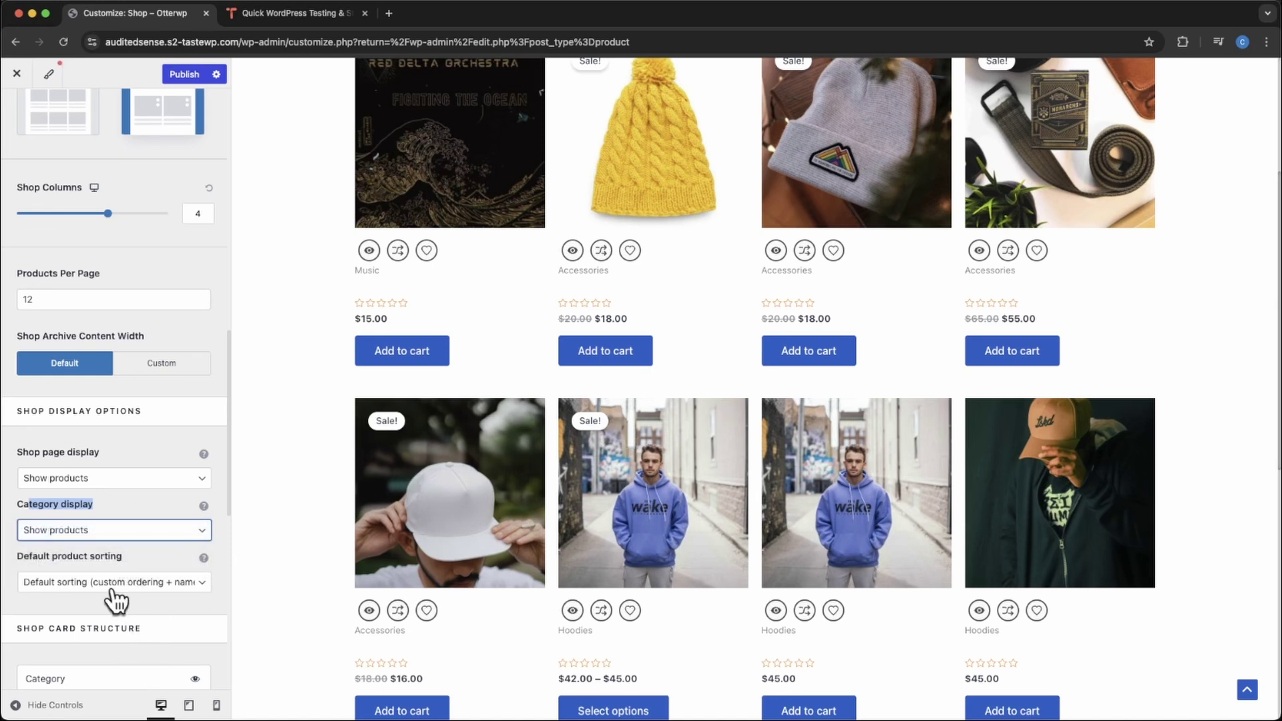
{"action": "left_click", "coordinate": [193, 582]}
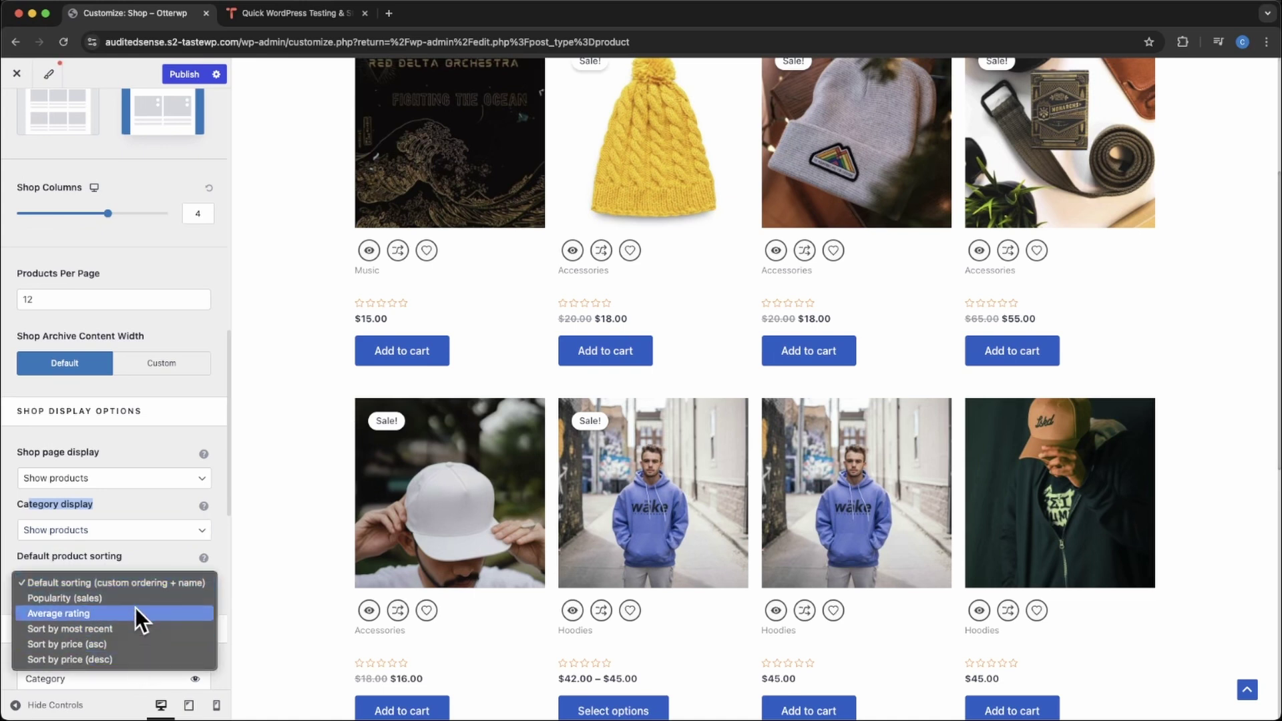
{"action": "left_click", "coordinate": [147, 565]}
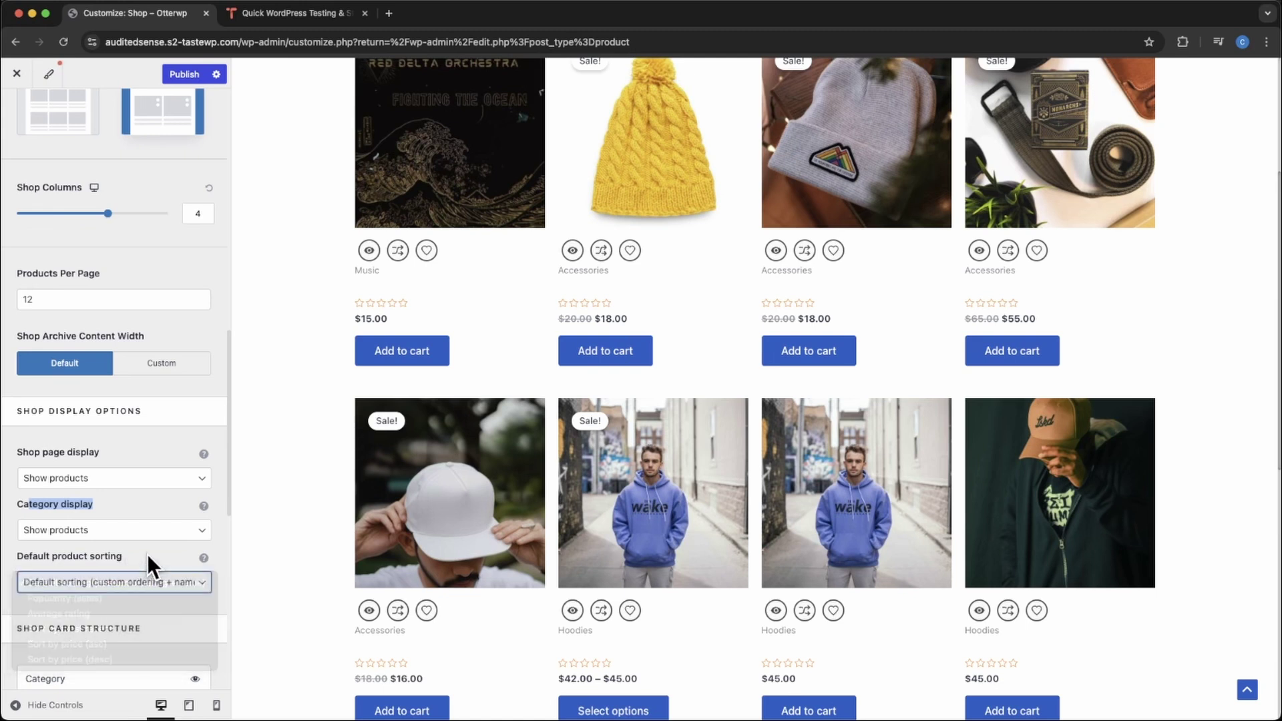
In Shop Card Structure, hide and then re-show the Ratings and Title card elements.
{"action": "scroll", "coordinate": [135, 619], "scroll_direction": "down", "scroll_amount": 5}
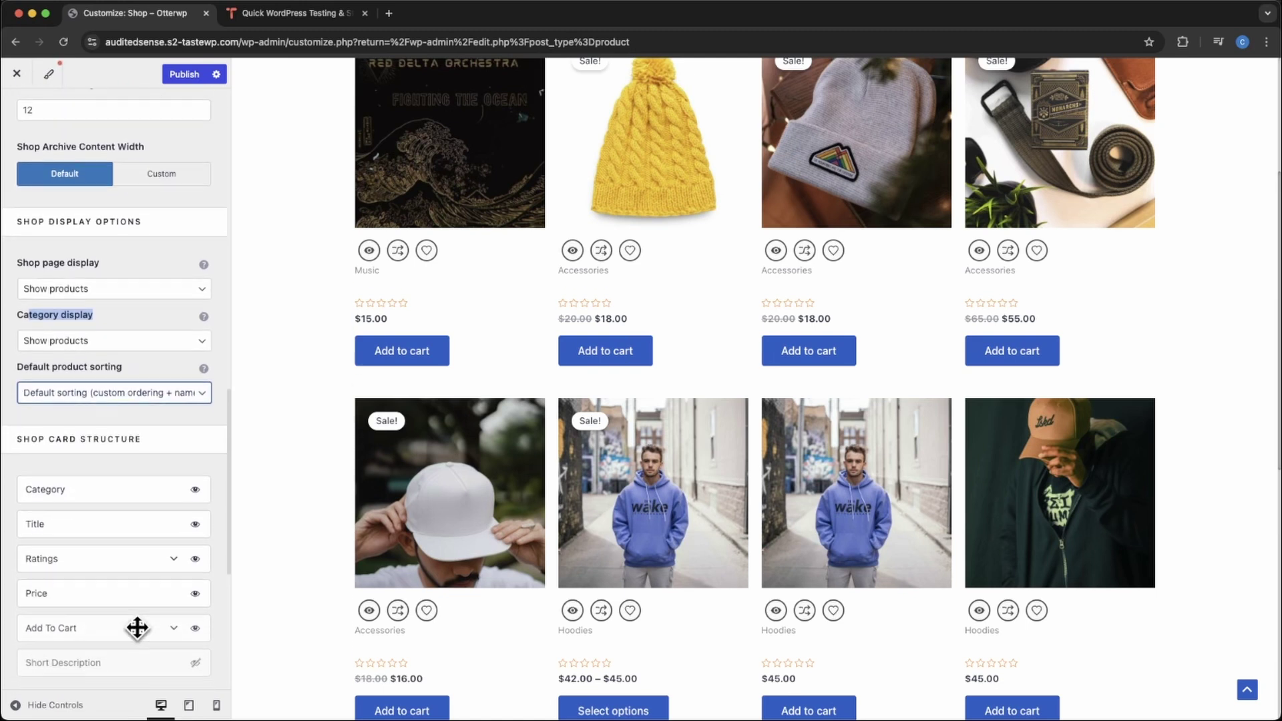
{"action": "scroll", "coordinate": [137, 628], "scroll_direction": "down", "scroll_amount": 2}
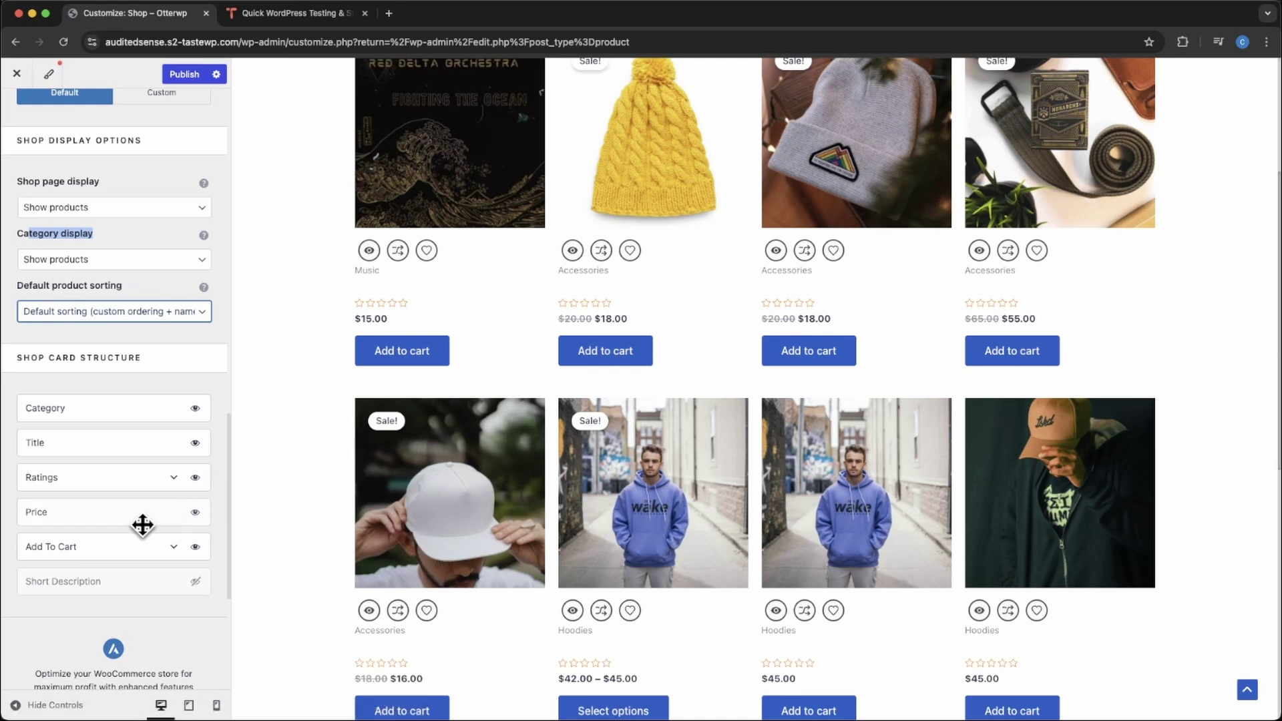
{"action": "left_click", "coordinate": [195, 478]}
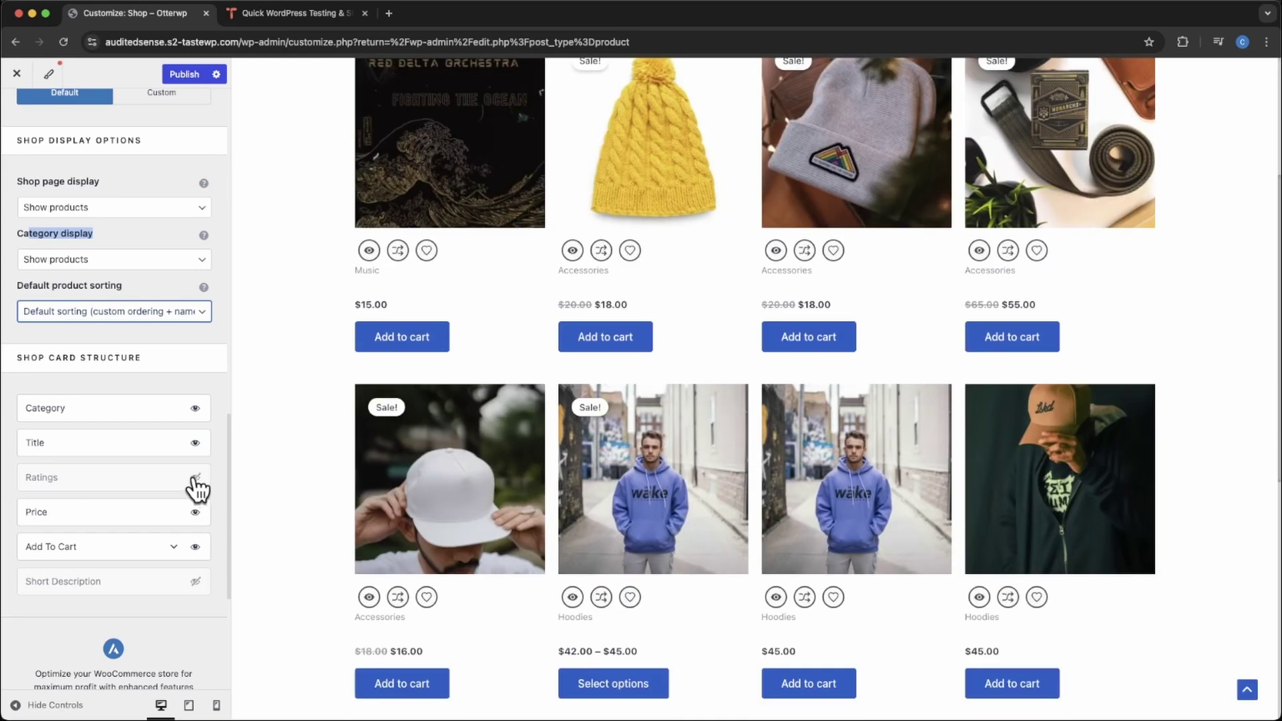
{"action": "left_click", "coordinate": [195, 478]}
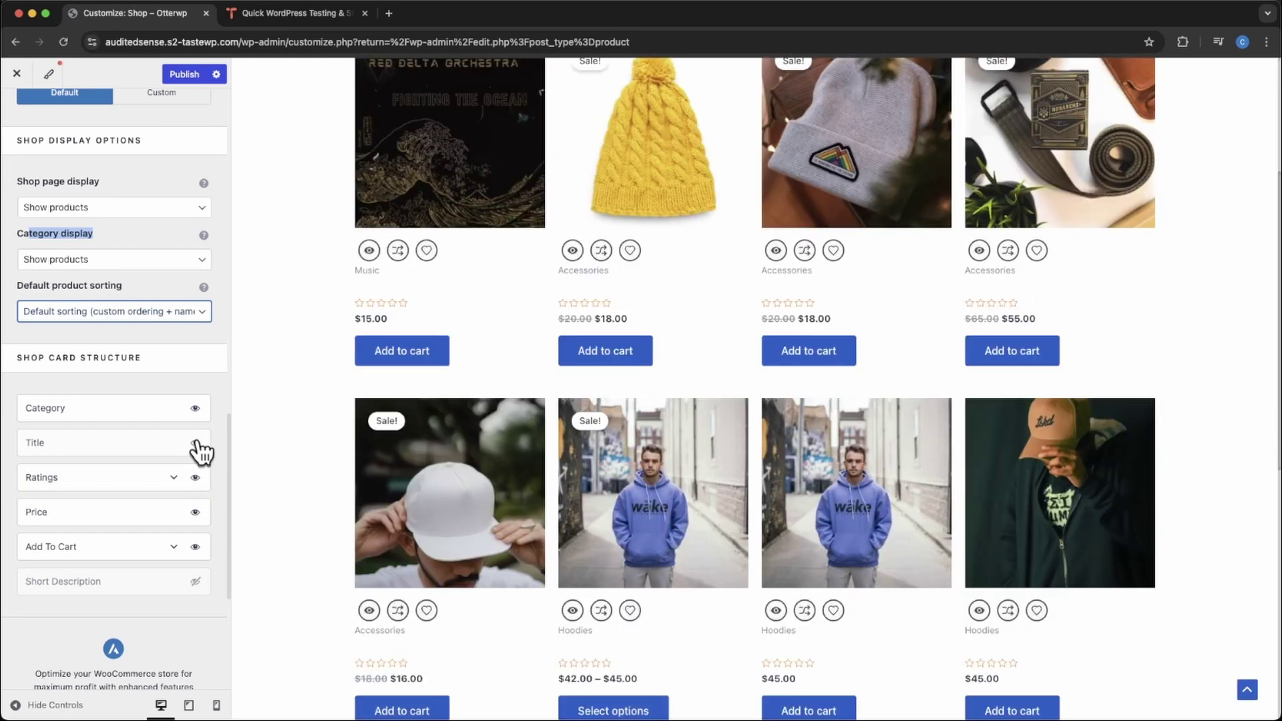
{"action": "left_click", "coordinate": [196, 443]}
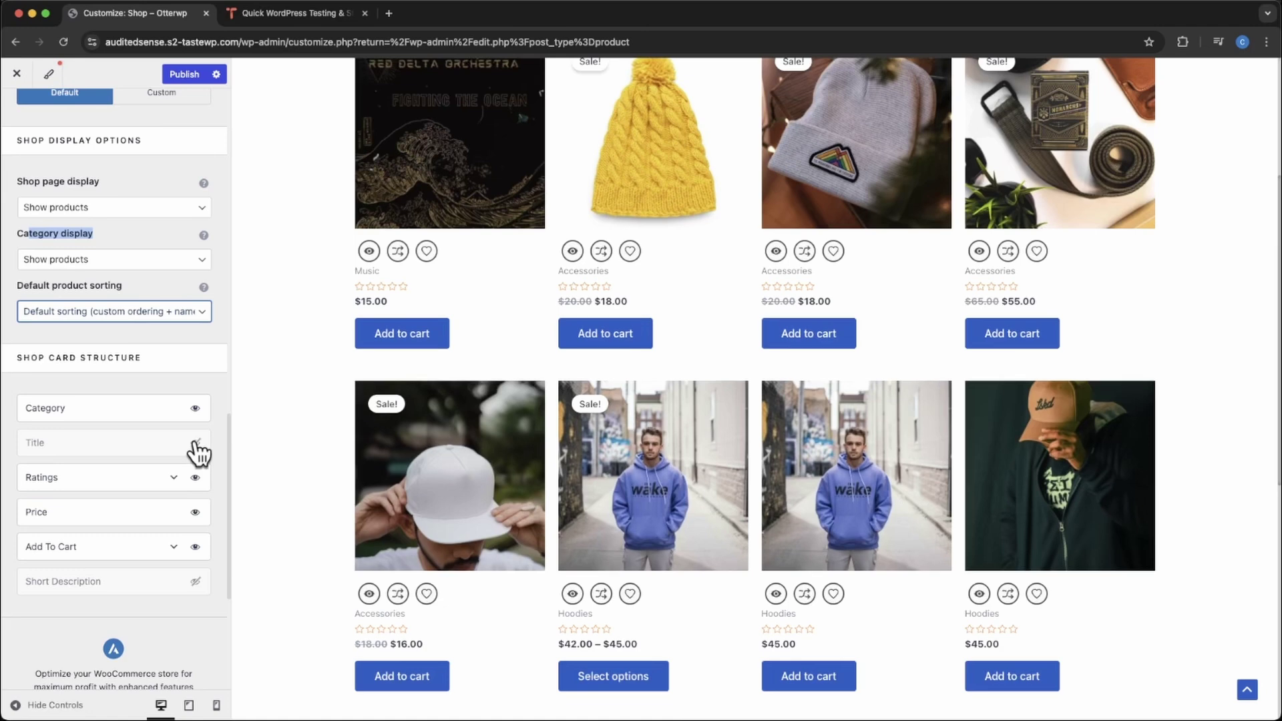
{"action": "left_click", "coordinate": [195, 444]}
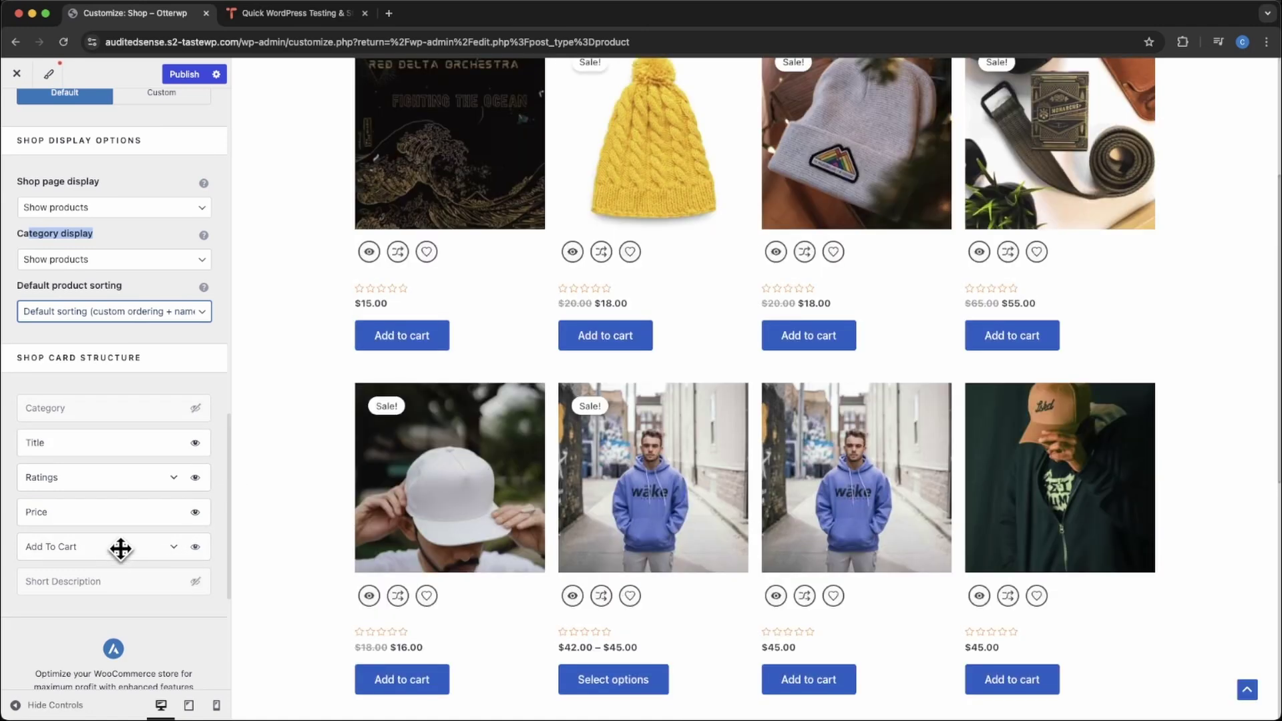
Move Add To Cart after Category and Title below Price, and show Short Description.
{"action": "left_click_drag", "start_coordinate": [120, 549], "coordinate": [118, 439]}
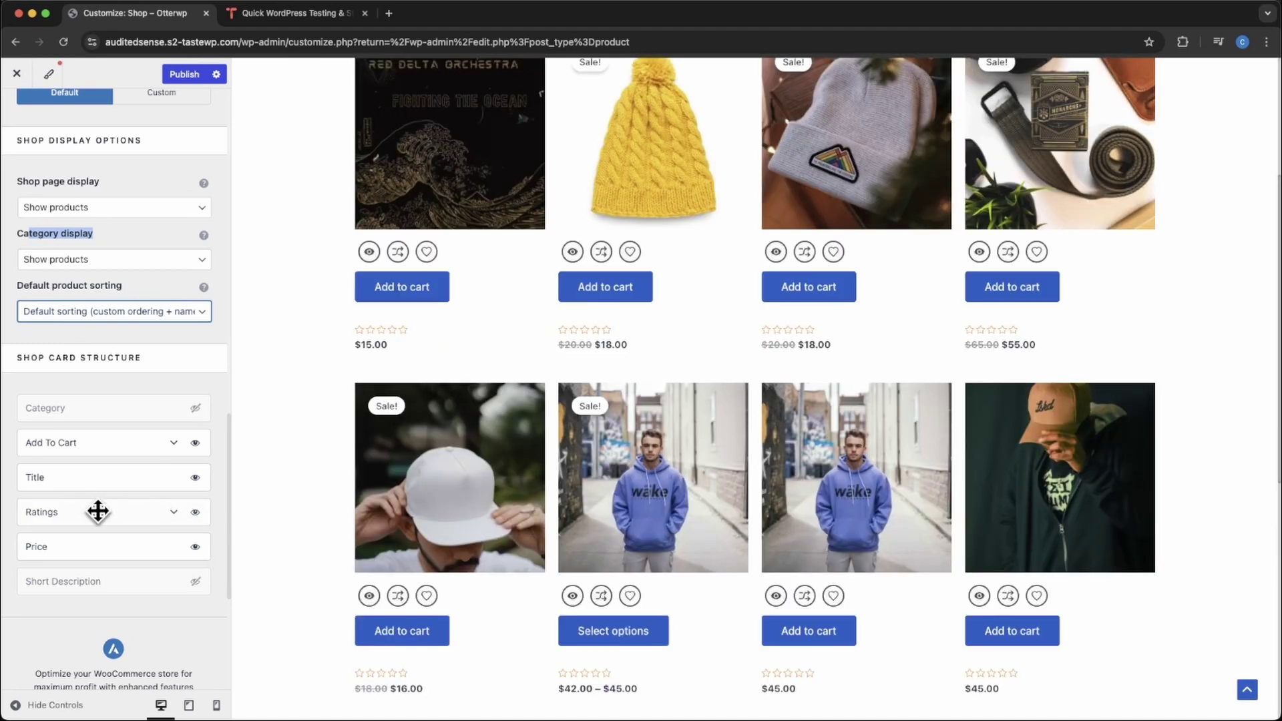
{"action": "left_click_drag", "start_coordinate": [117, 478], "coordinate": [109, 553]}
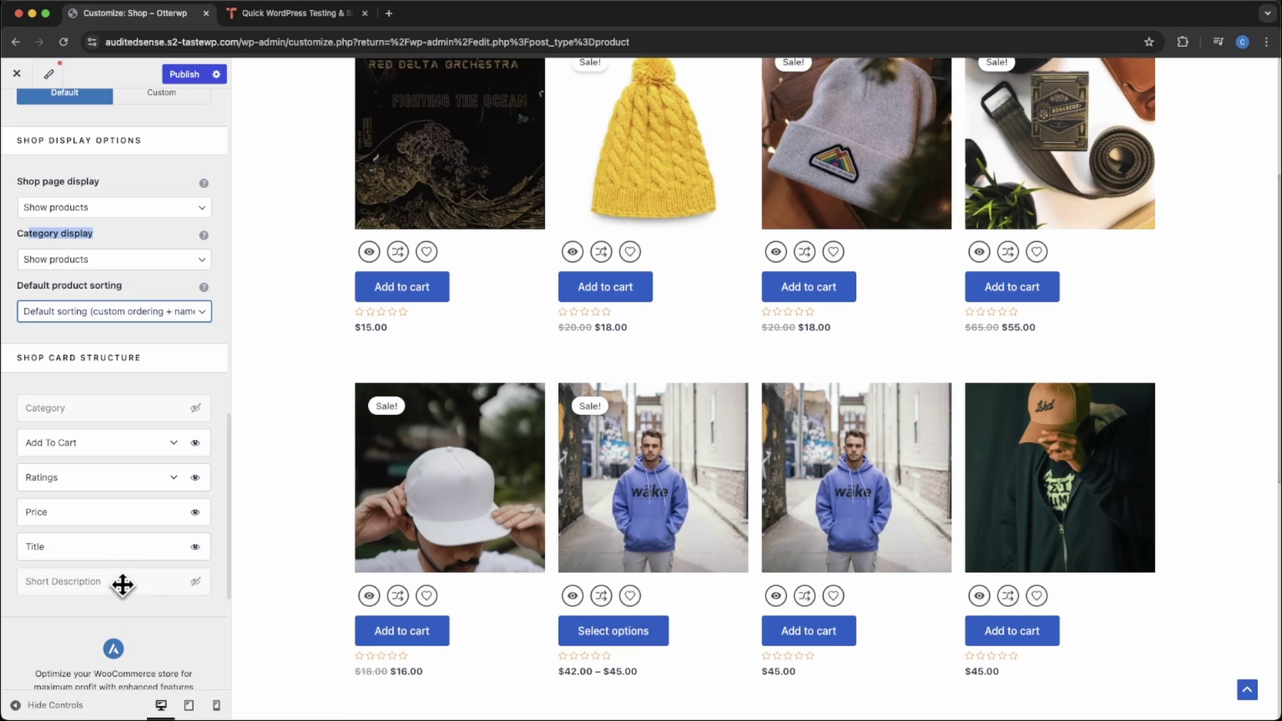
{"action": "left_click", "coordinate": [195, 581]}
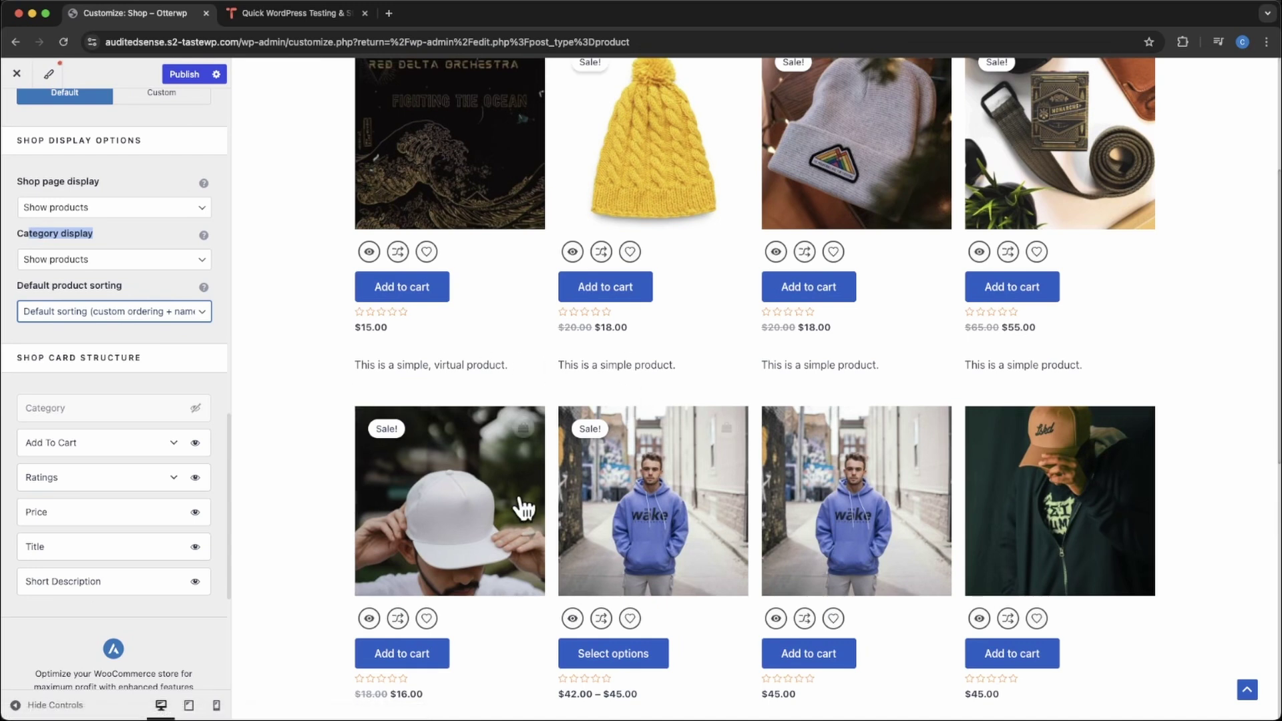
Scroll through the shop preview to review the product cards with short descriptions.
{"action": "scroll", "coordinate": [174, 543], "scroll_direction": "down", "scroll_amount": 5}
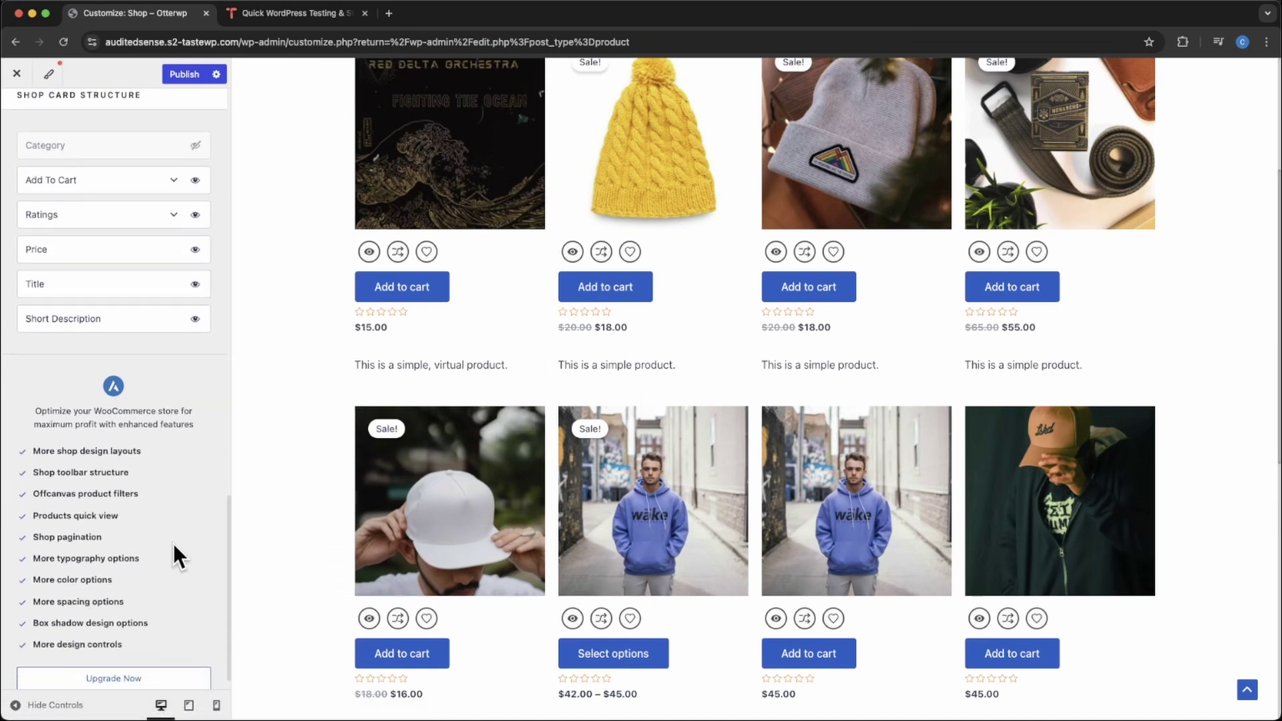
{"action": "scroll", "coordinate": [174, 544], "scroll_direction": "down", "scroll_amount": 1}
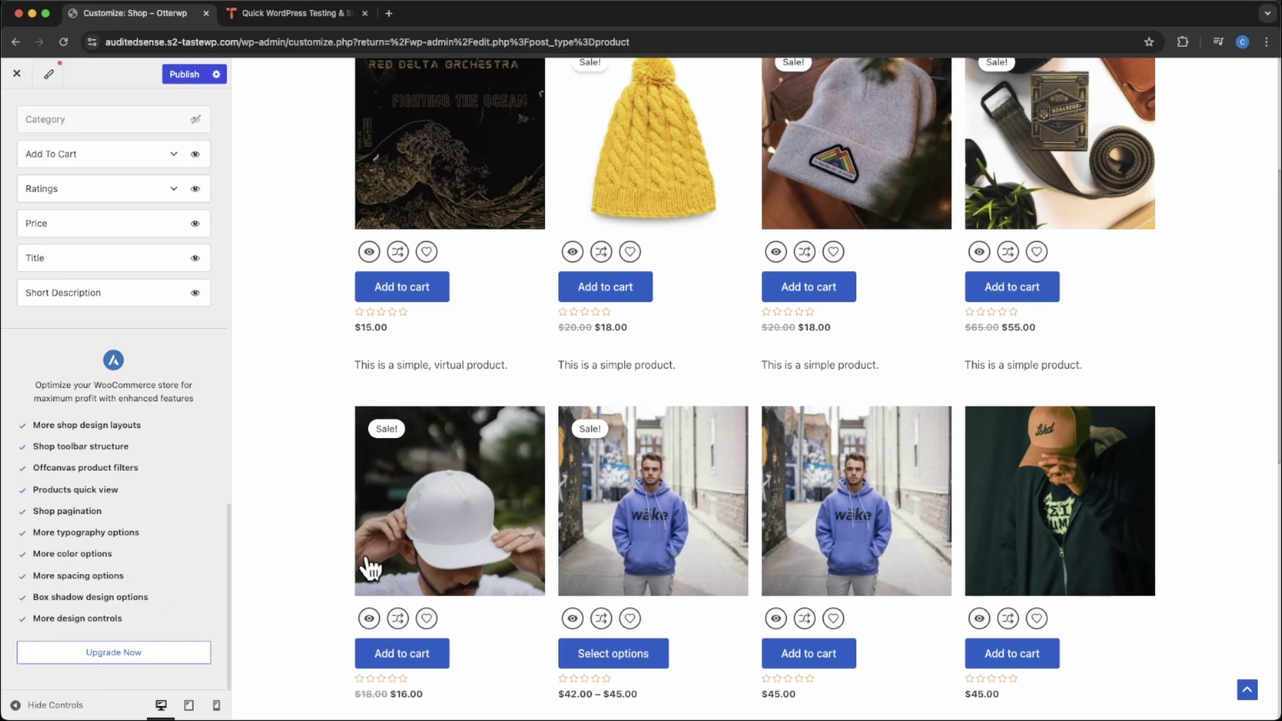
{"action": "scroll", "coordinate": [400, 554], "scroll_direction": "up", "scroll_amount": 4}
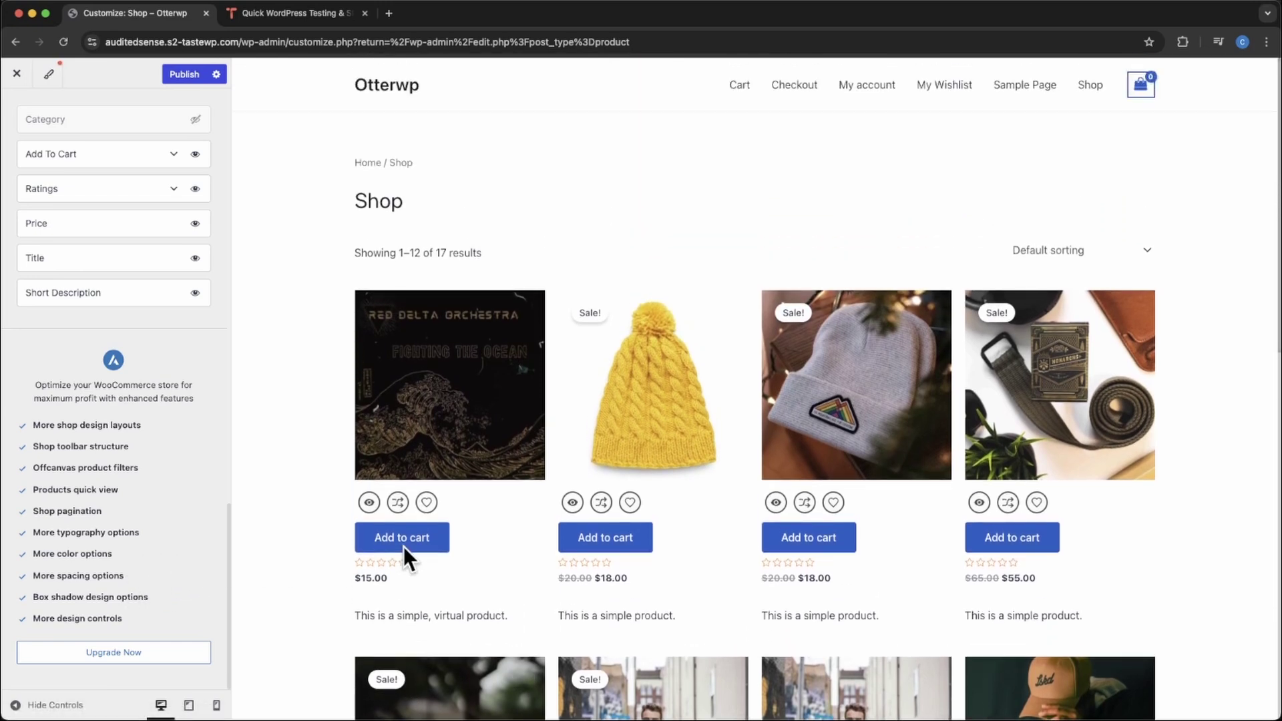
{"action": "scroll", "coordinate": [403, 546], "scroll_direction": "down", "scroll_amount": 7}
{"action": "scroll", "coordinate": [406, 560], "scroll_direction": "down", "scroll_amount": 2}
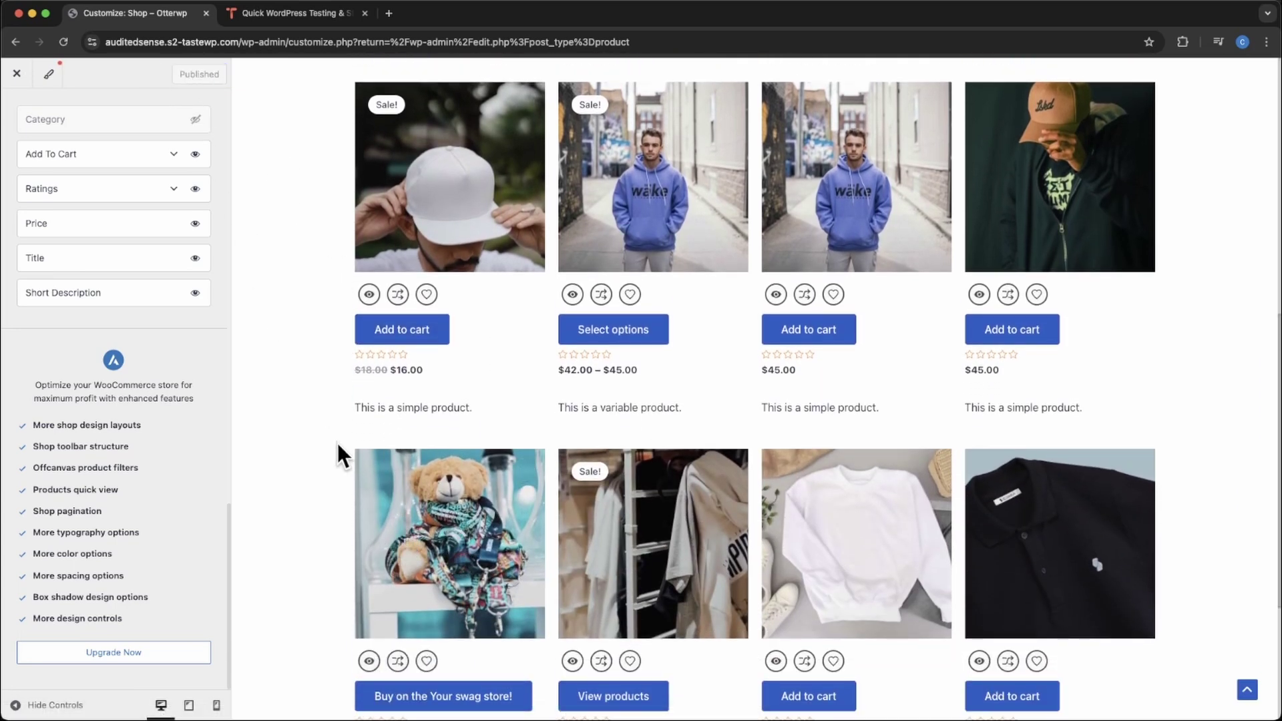
{"action": "scroll", "coordinate": [388, 505], "scroll_direction": "up", "scroll_amount": 4}
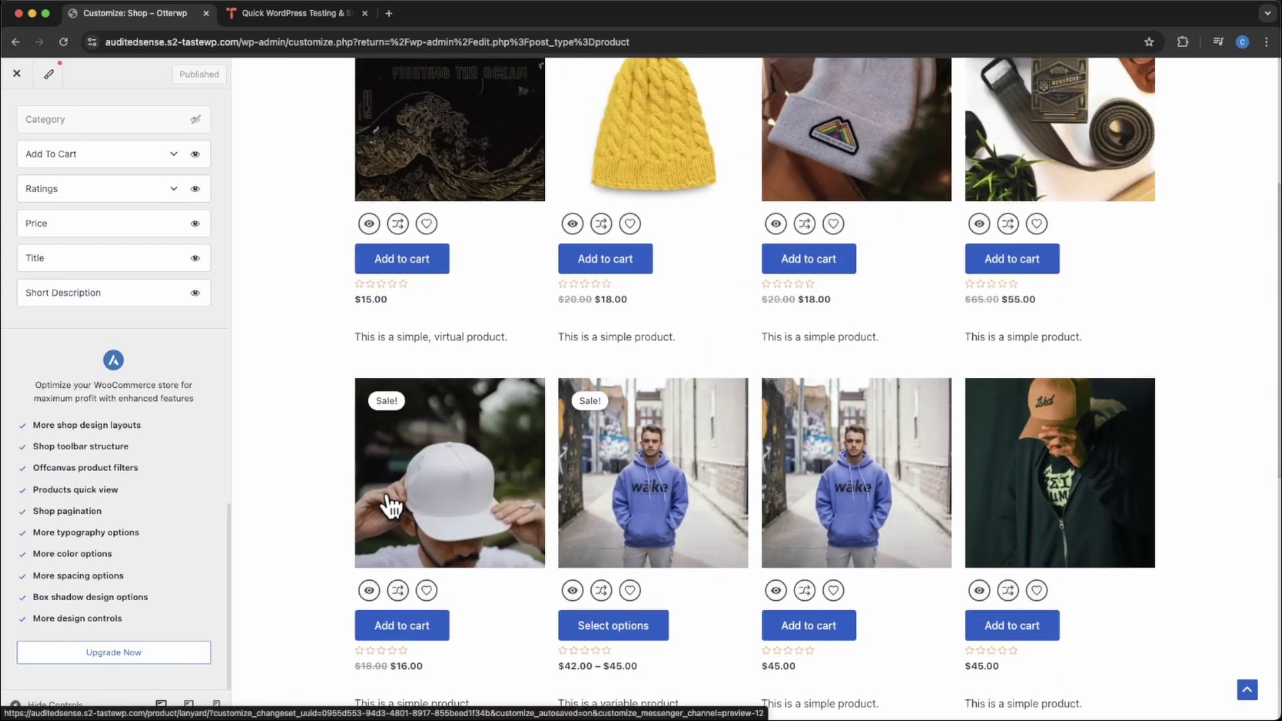
{"action": "scroll", "coordinate": [387, 505], "scroll_direction": "up", "scroll_amount": 4}
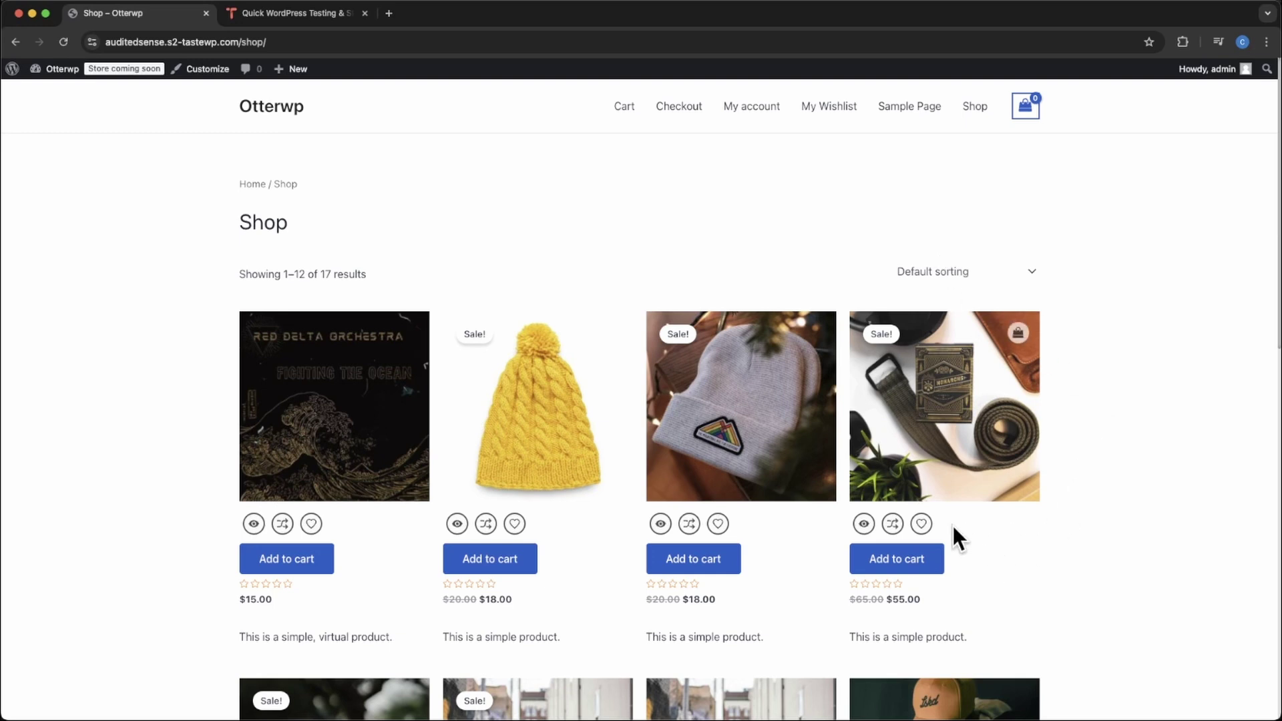
Compare the Belt, wishlist and compare Beanie with Logo, drop the Beanie column, and close the comparison.
{"action": "left_click", "coordinate": [892, 526]}
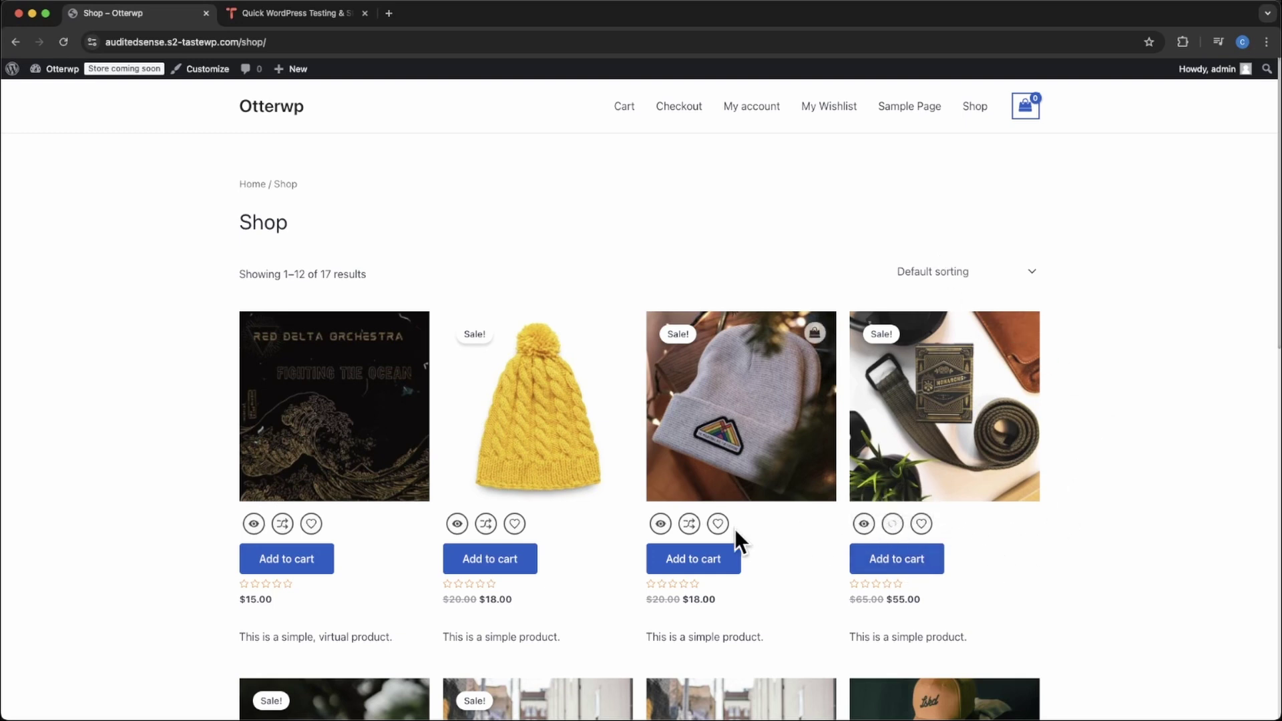
{"action": "left_click", "coordinate": [710, 528]}
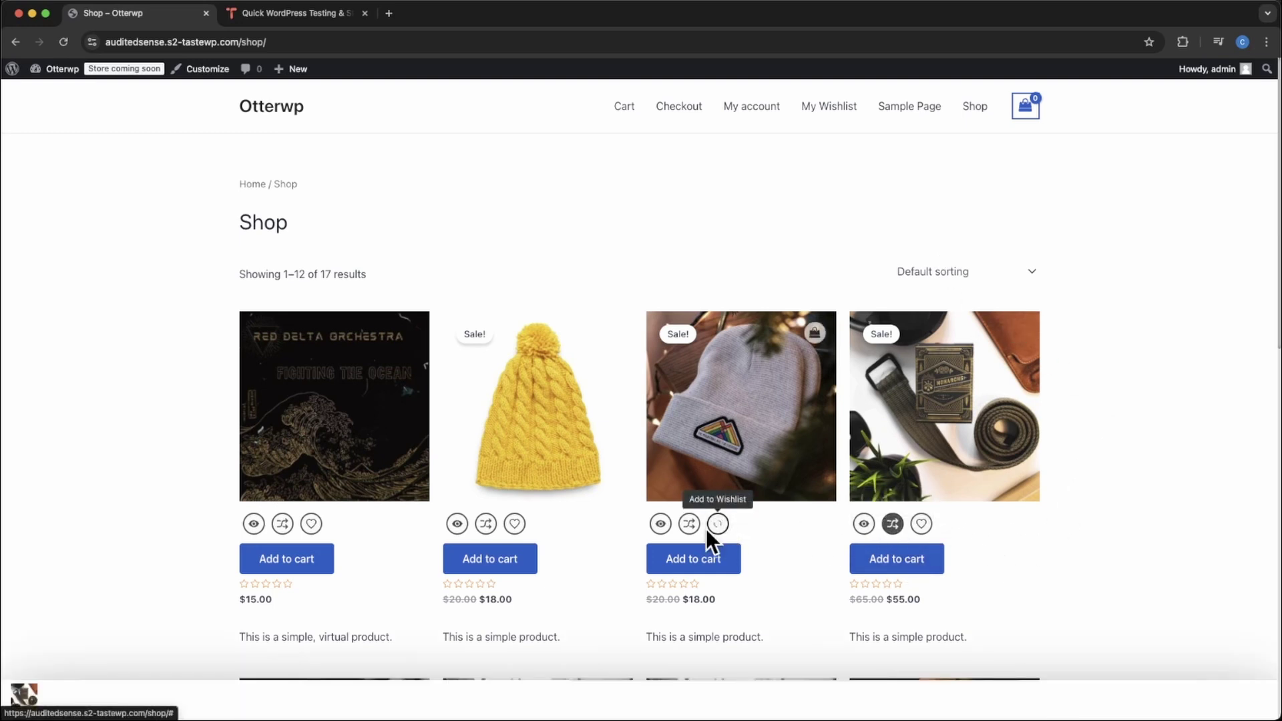
{"action": "left_click", "coordinate": [456, 525]}
{"action": "left_click", "coordinate": [486, 524]}
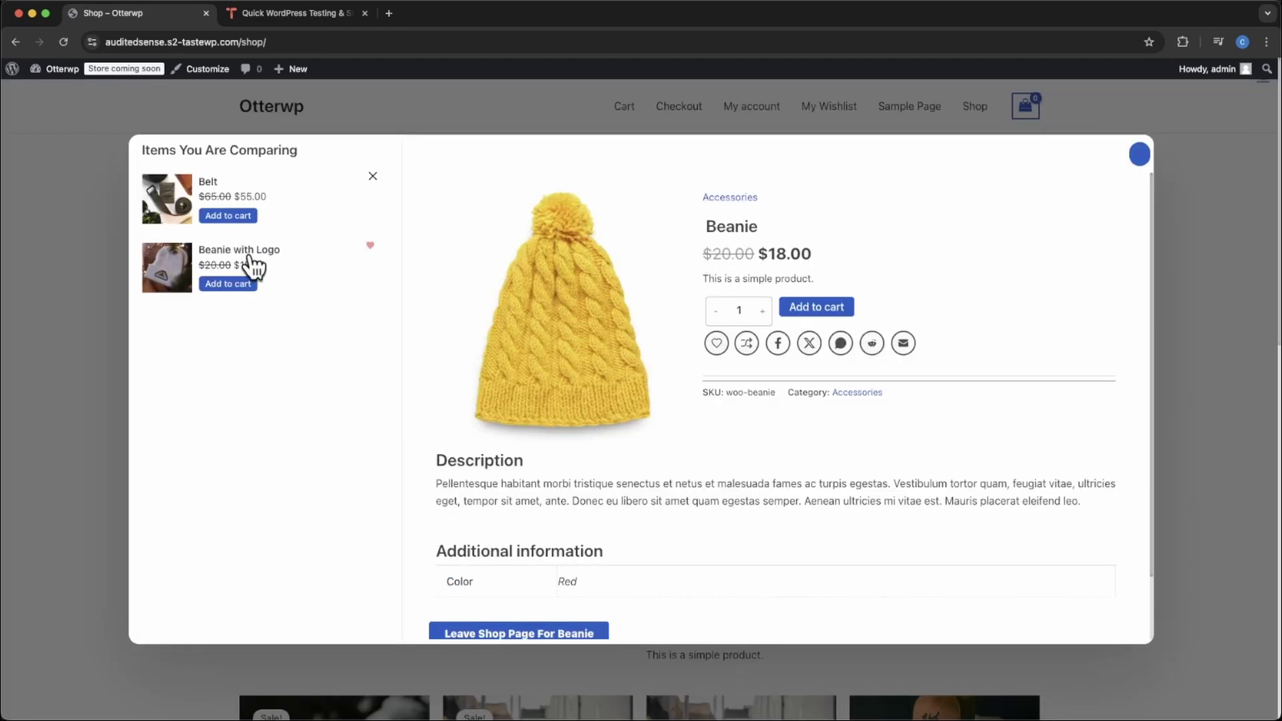
{"action": "left_click", "coordinate": [272, 278]}
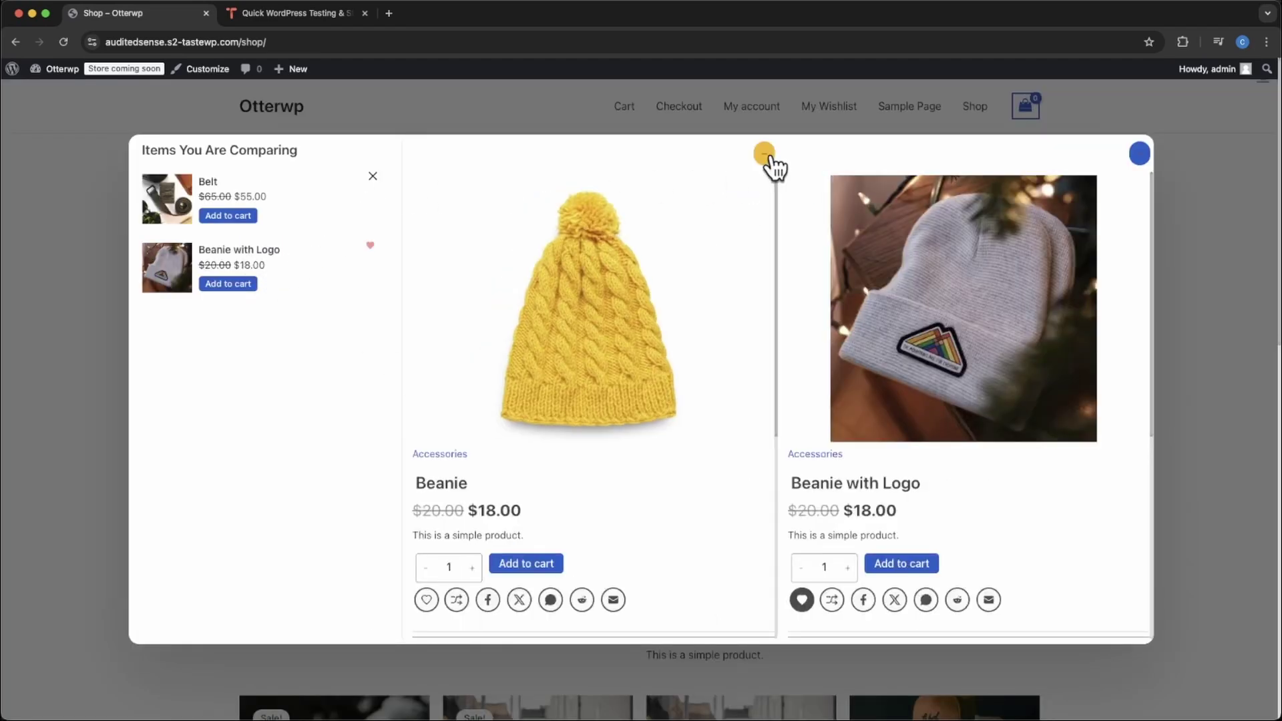
{"action": "left_click", "coordinate": [768, 155]}
{"action": "left_click", "coordinate": [1137, 155]}
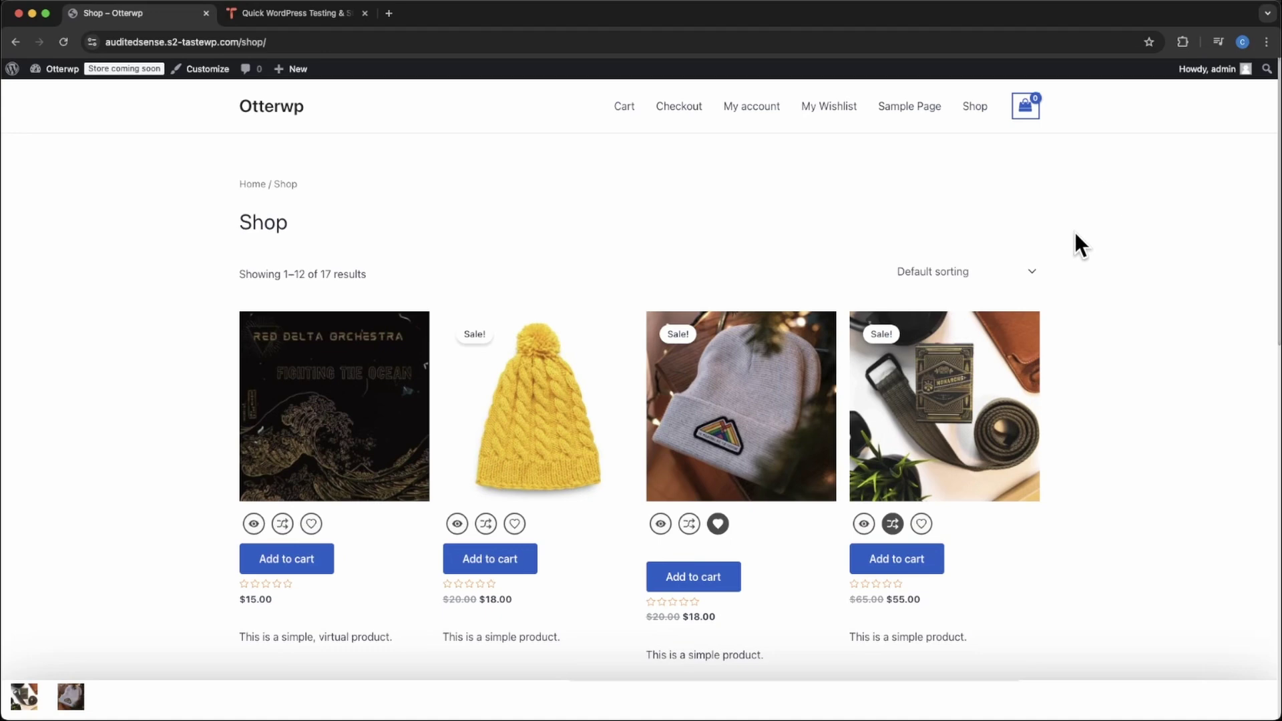